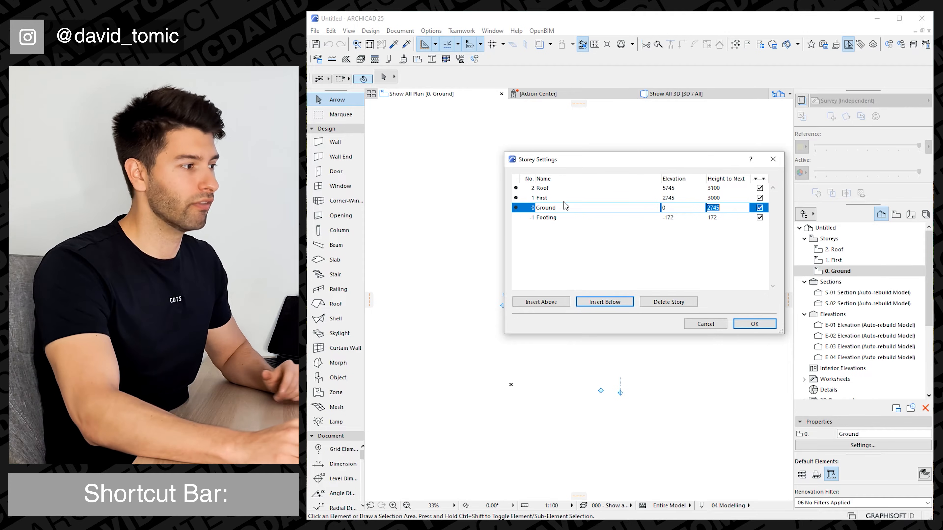
Step: Rename storey 1 as Ground Ceiling and set its height to next to 50
left_click(517, 197)
type("Groun")
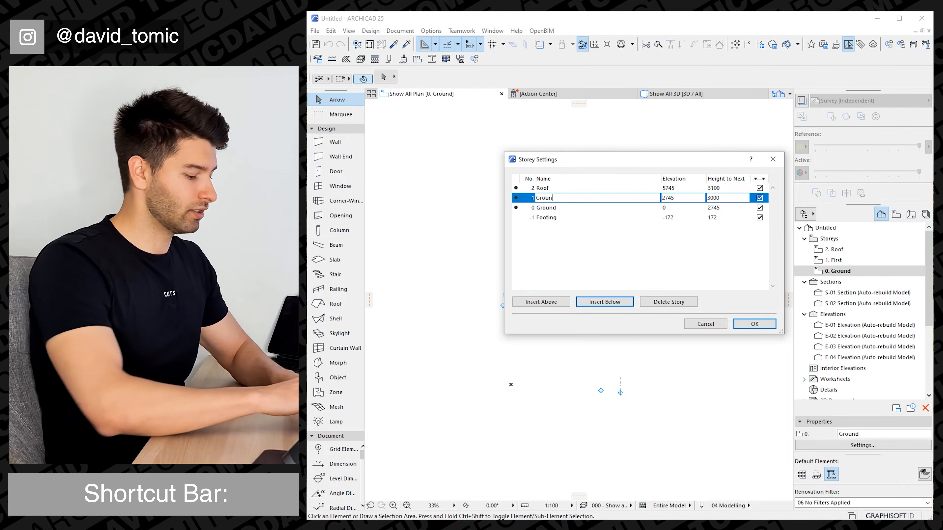
type("d Ceiling")
key("Return")
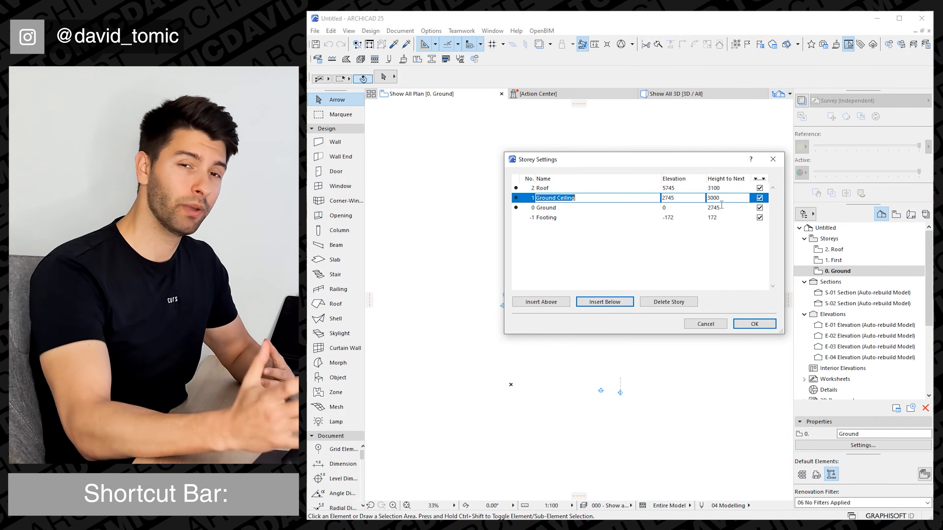
double_click(713, 198)
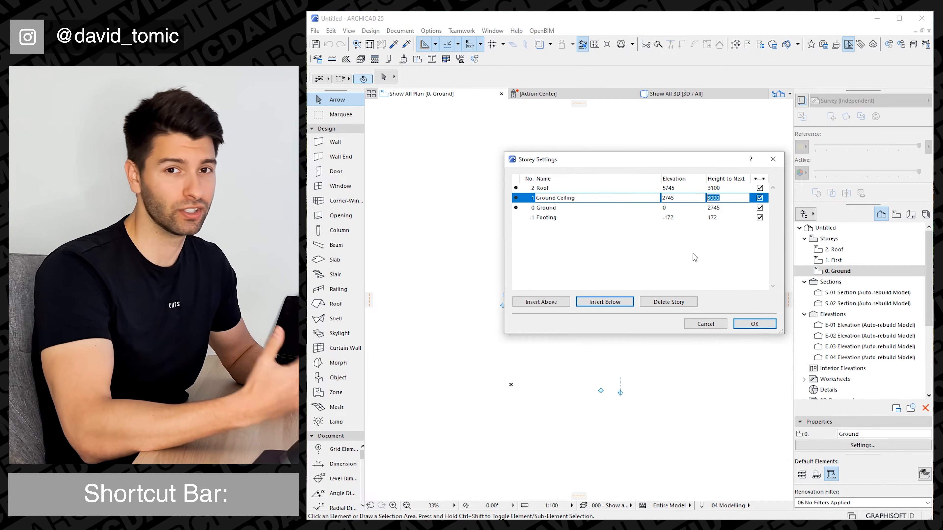
type("50")
Step: Rename storey 2 as First Floor and set its height to next to 2745
key("Tab")
type("F")
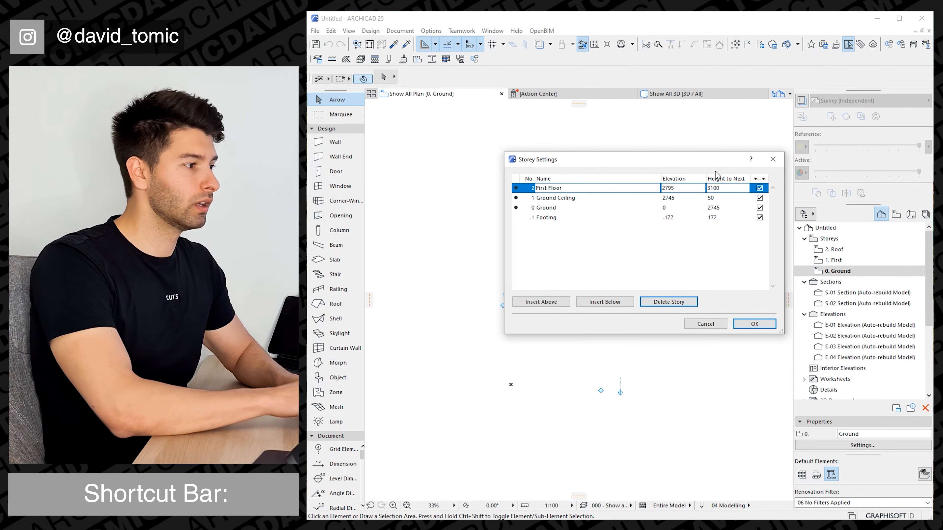
left_click(728, 193)
type("2745")
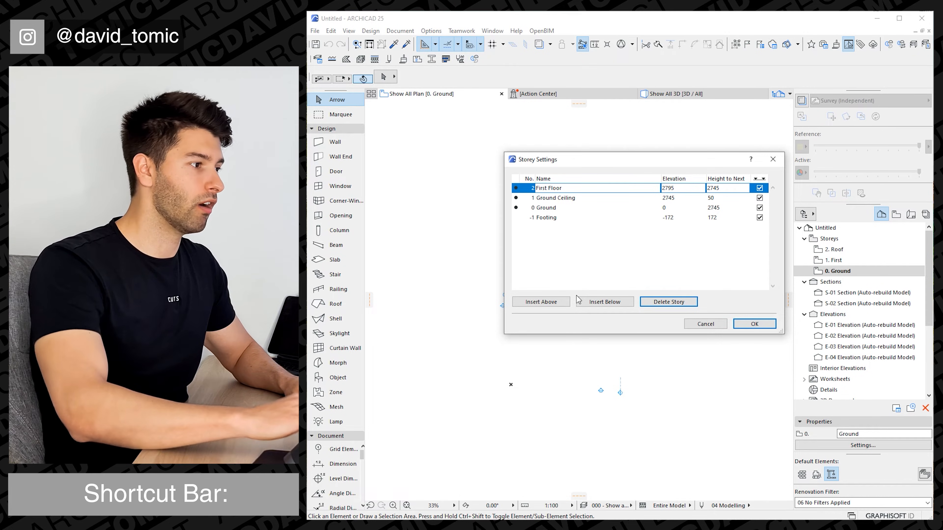
Step: Insert a storey named First Ceiling above First Floor, and rename storey 0 as Ground Floor
left_click(538, 303)
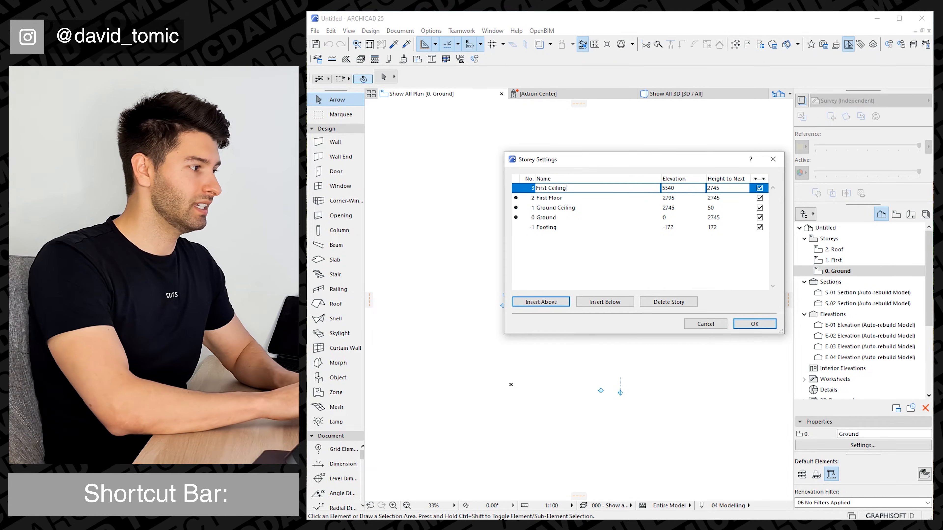
left_click(604, 217)
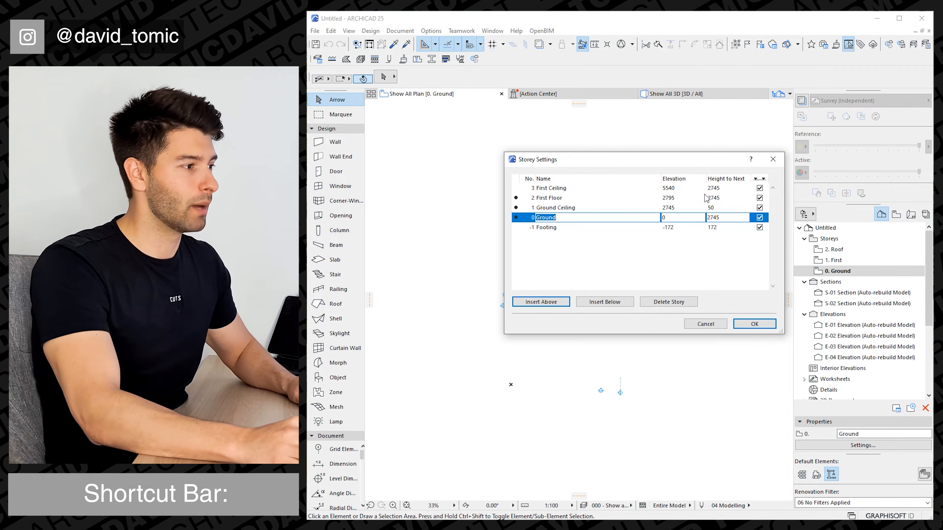
left_click(575, 220)
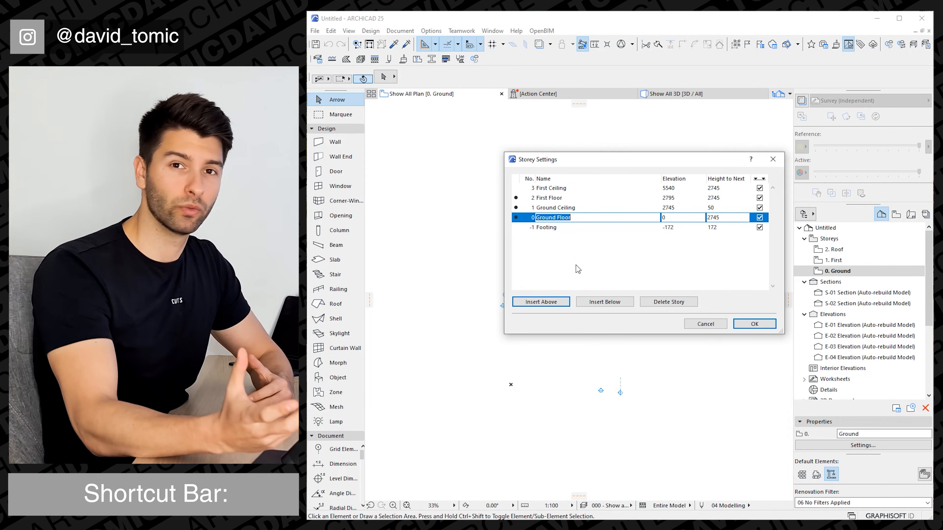
Step: Turn off the level line display for all storeys from Footing to First Ceiling and apply the storey settings
left_click_drag(759, 188, 758, 240)
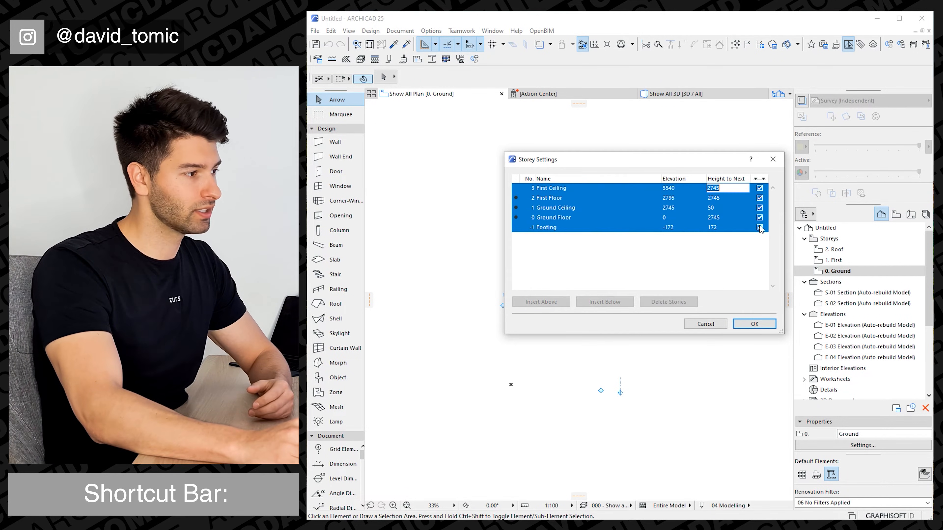
left_click(757, 242)
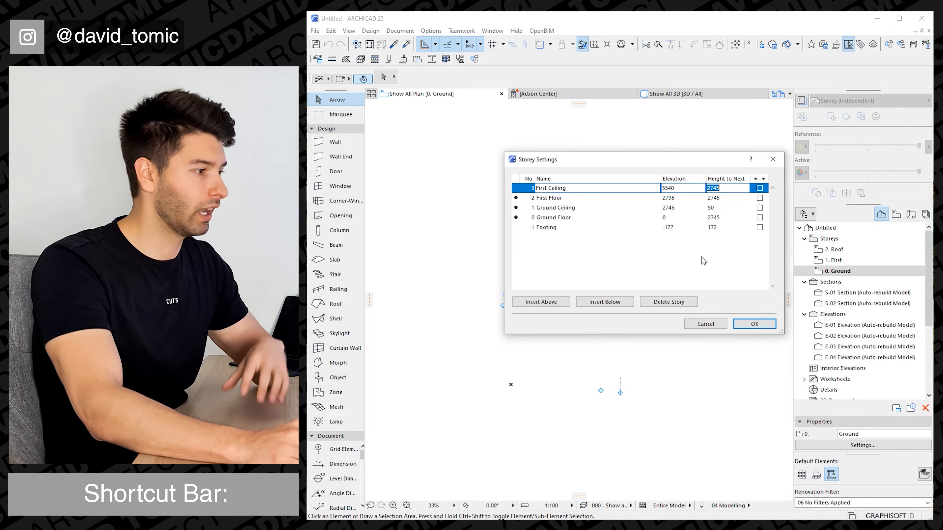
left_click(754, 324)
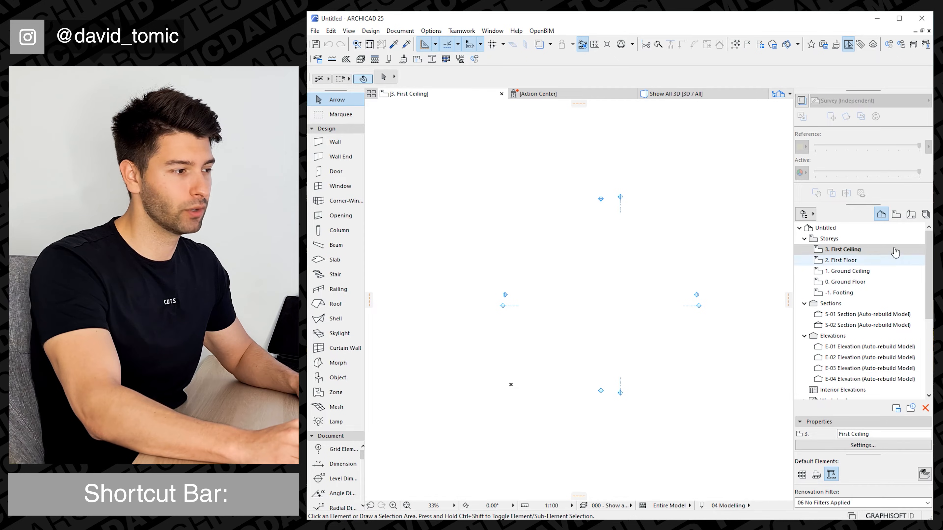
Step: Open the 0. Ground Floor plan
left_click(854, 283)
left_click(620, 295)
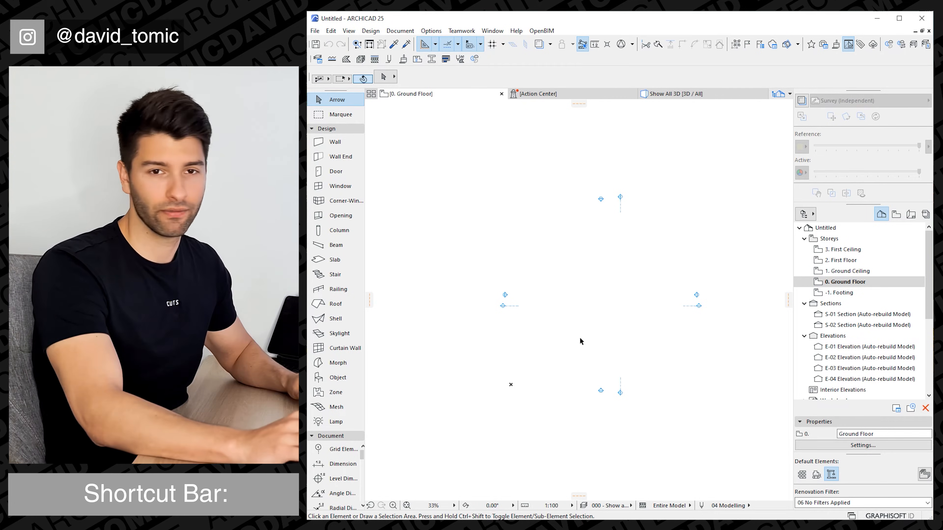
scroll(627, 316, "up", 1)
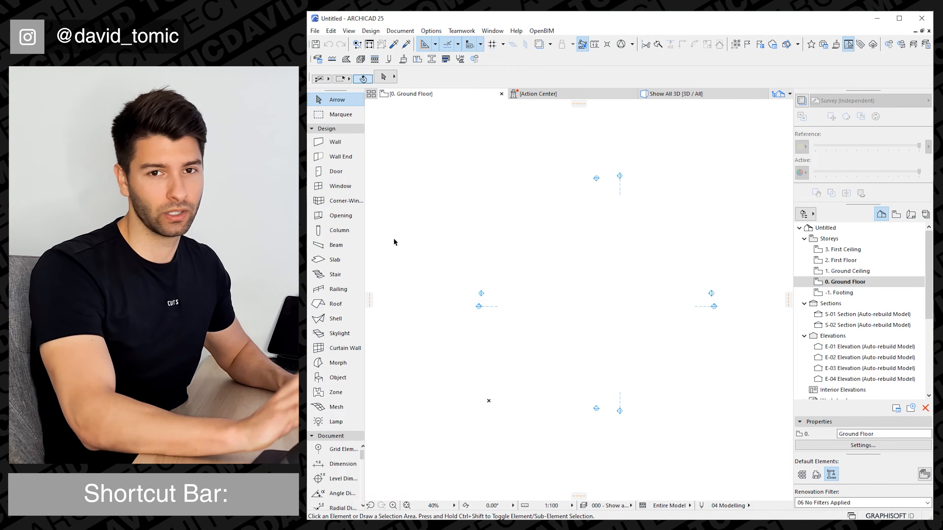
Step: Set up the Wall tool for chained walls with the SP03: 90mm Stud Partition:PB composite
left_click(335, 142)
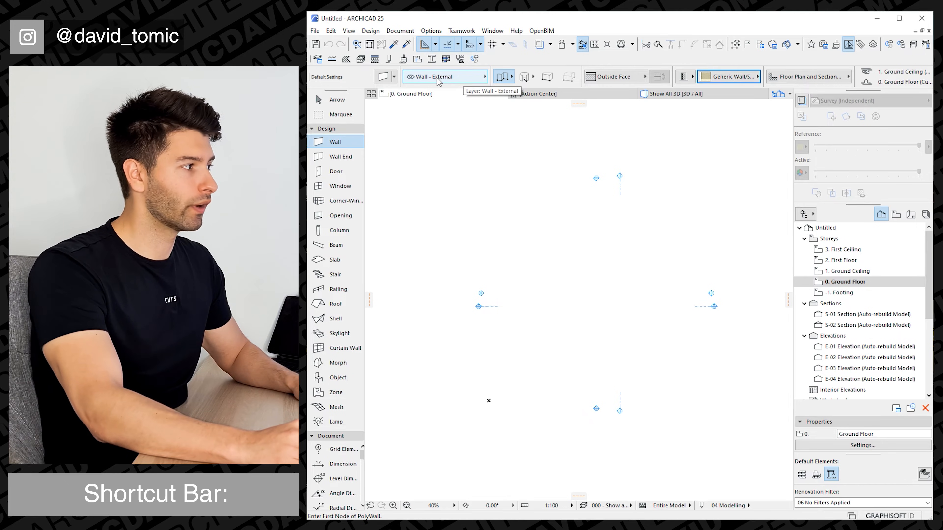
left_click(512, 77)
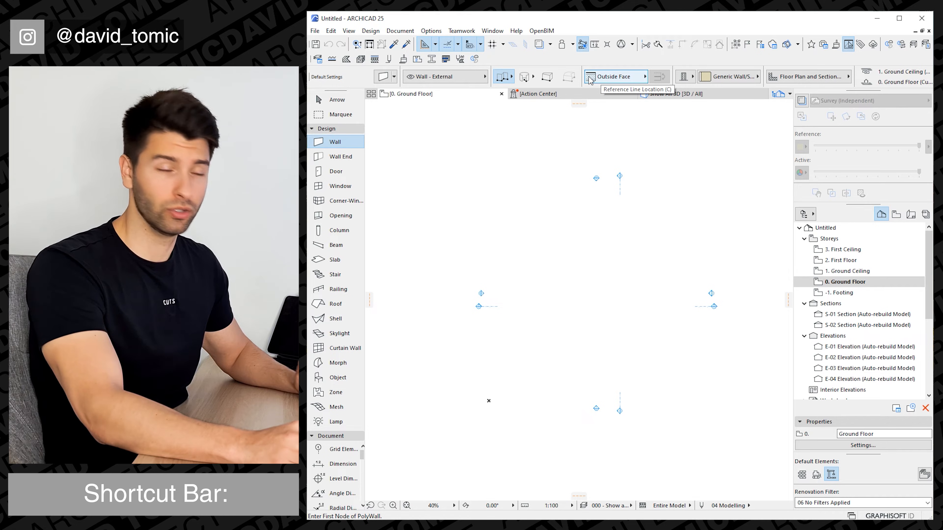
left_click(731, 80)
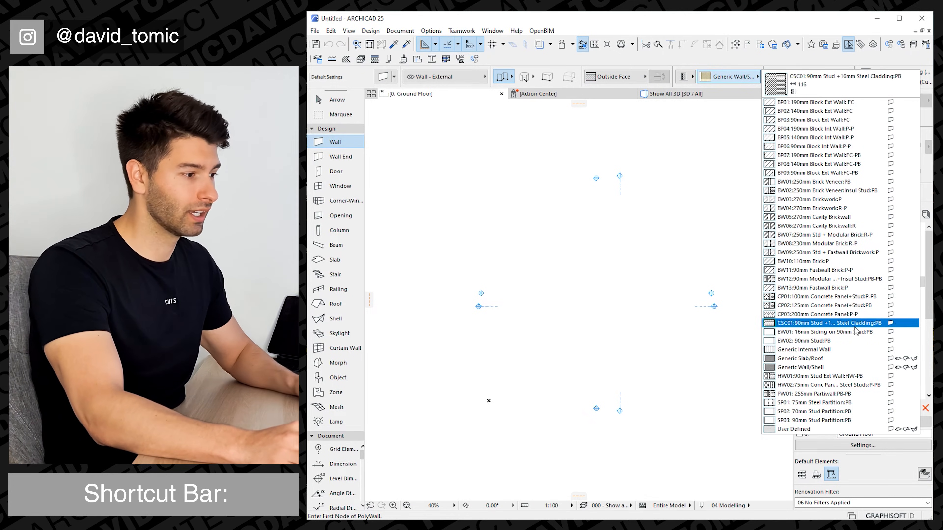
left_click(813, 420)
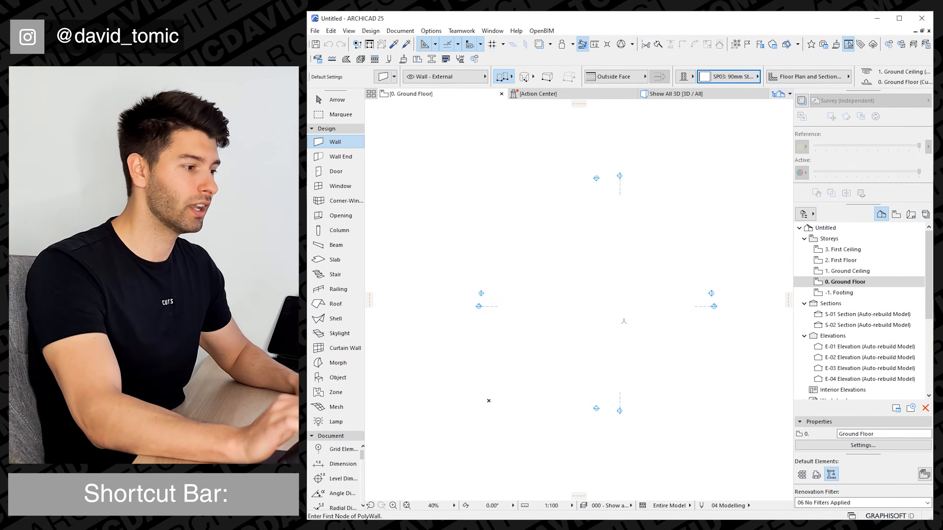
Step: Start the wall chain between the elevation markers with a horizontal segment 4000 mm long, running to the right
scroll(620, 306, "up", 2)
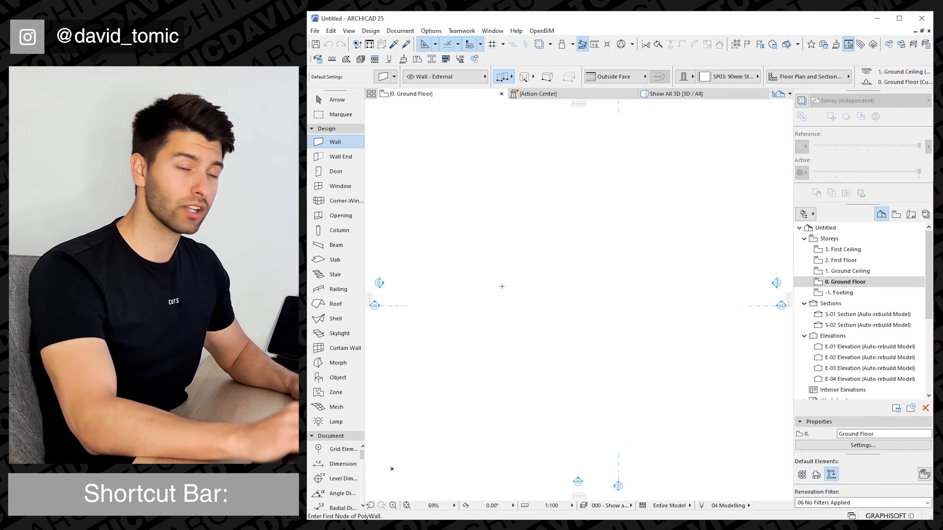
left_click(501, 278)
key("shift")
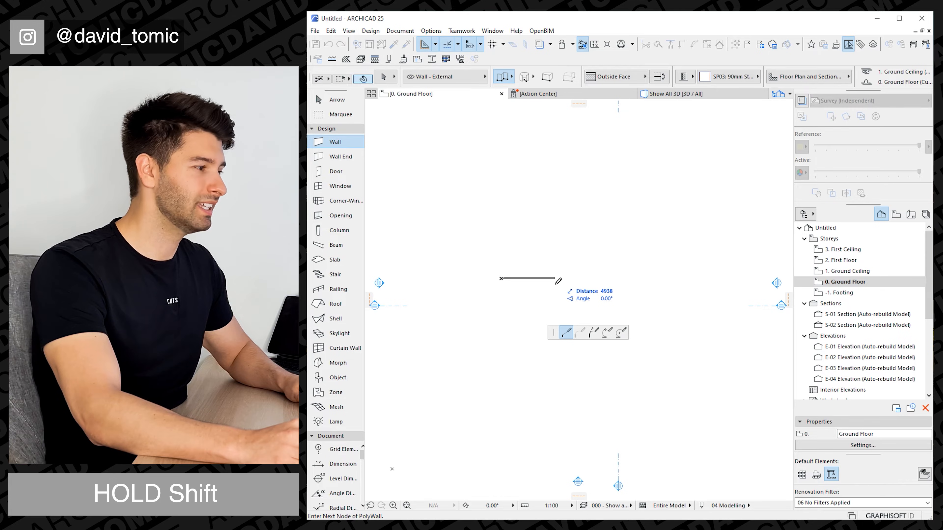
key("Tab")
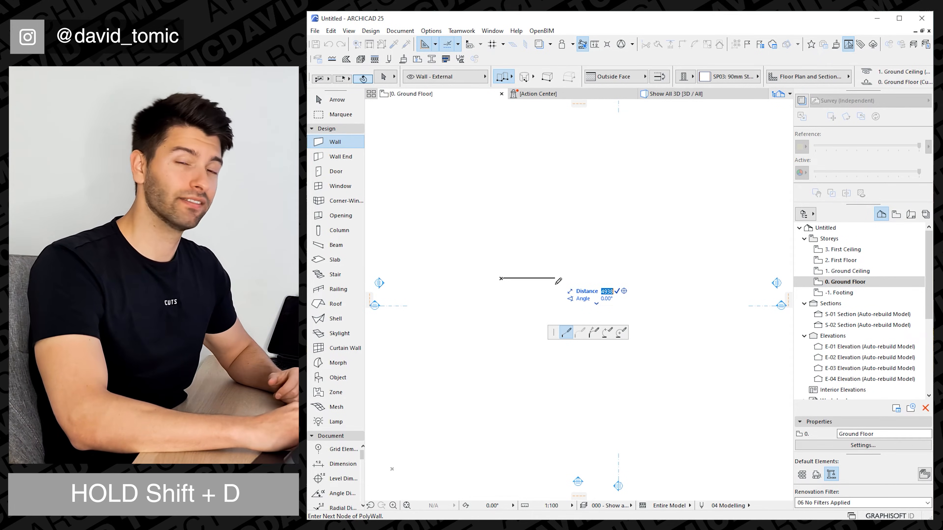
type("40")
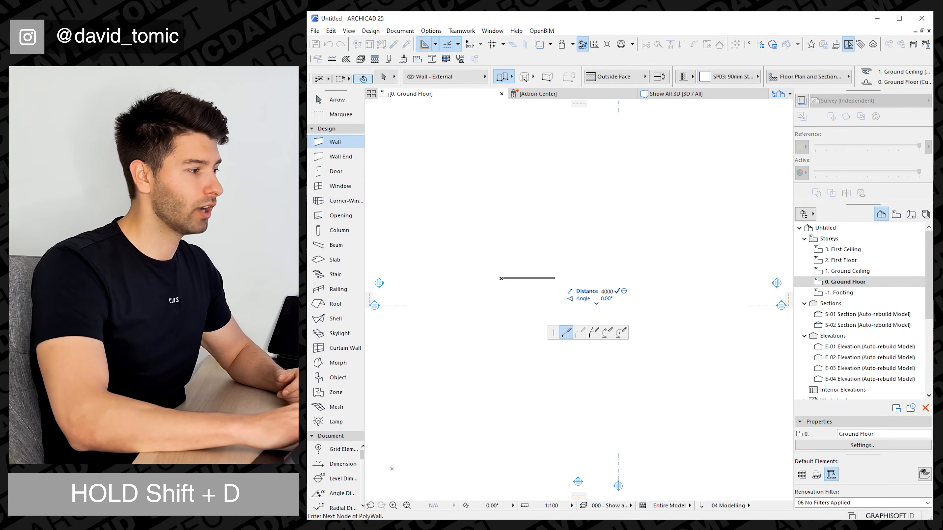
type("00")
key("Return")
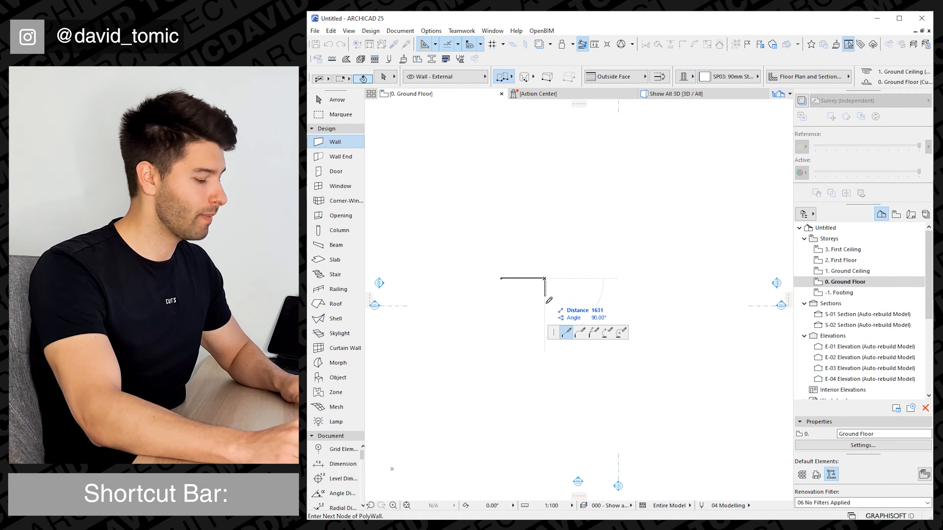
Step: Continue the wall chain with a 2000 mm segment downwards and a 6000 mm segment to the right
key("d")
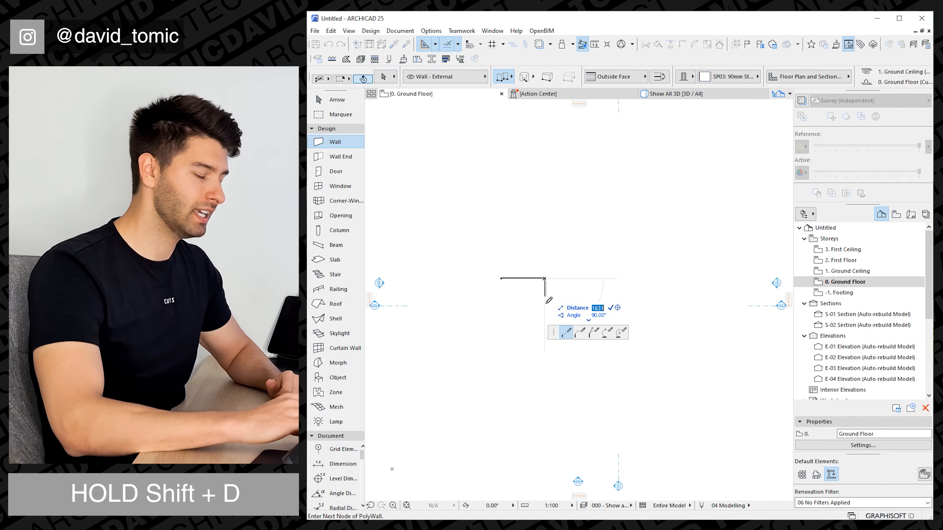
type("2000")
key("Return")
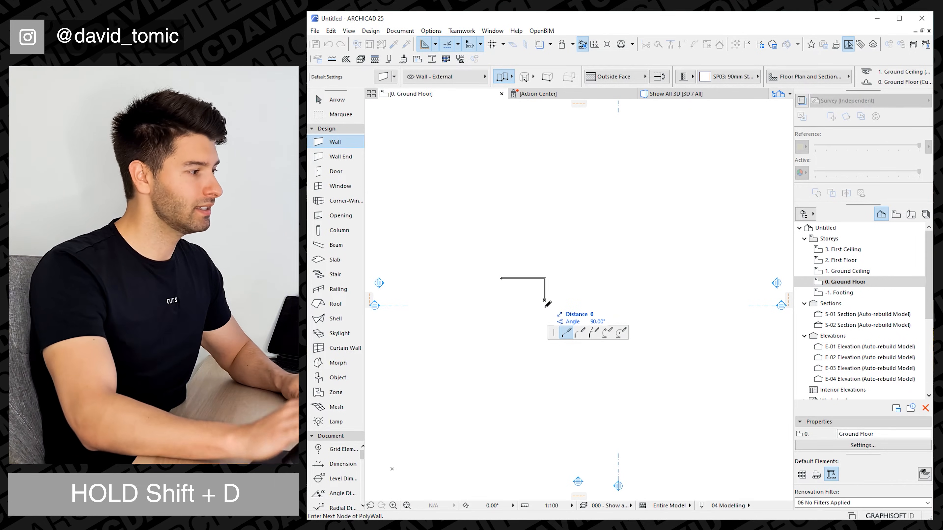
key("shift+d")
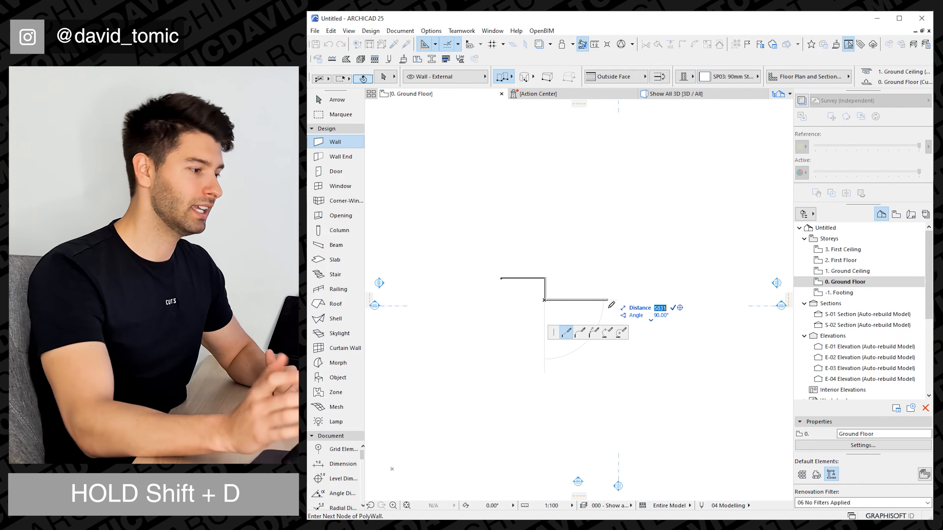
type("6000")
key("Return")
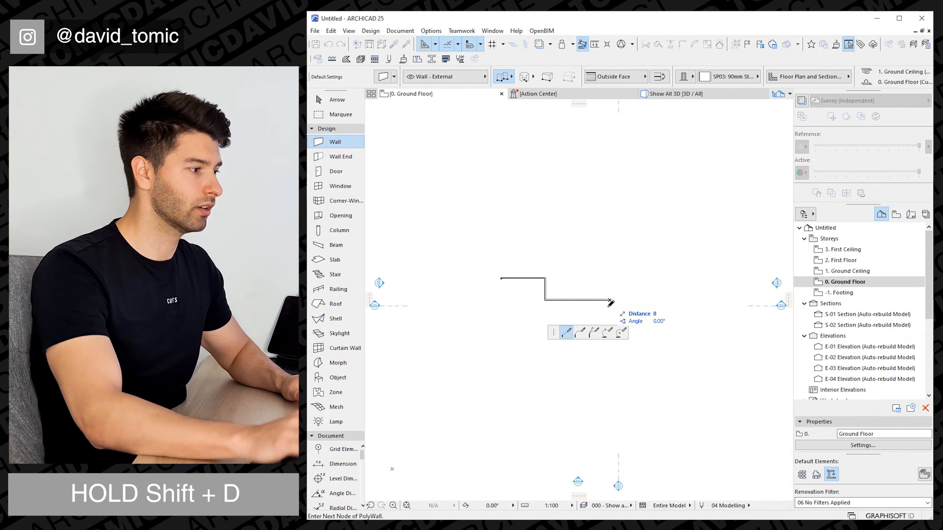
Step: Continue the wall chain with a 15000 mm segment straight upwards
scroll(613, 297, "down", 1)
middle_click_drag(613, 298, 614, 324)
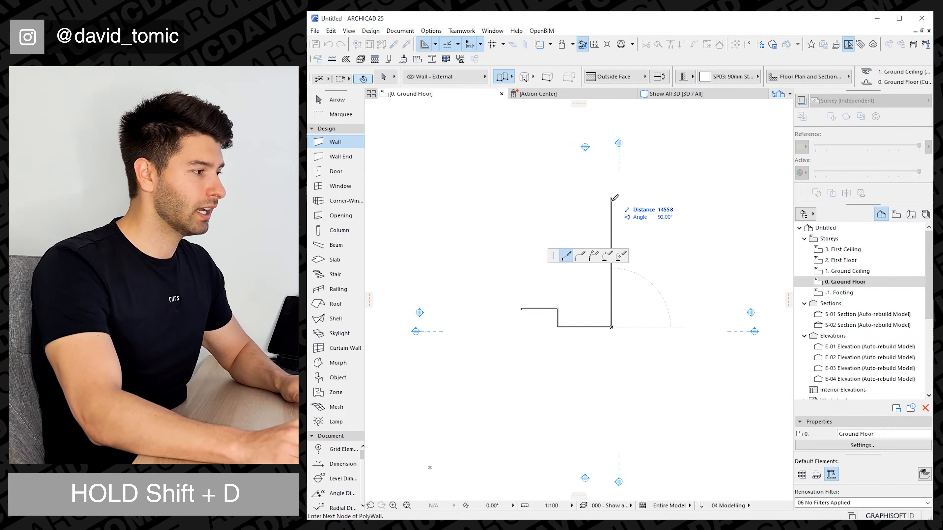
key("shift+d")
type("1500")
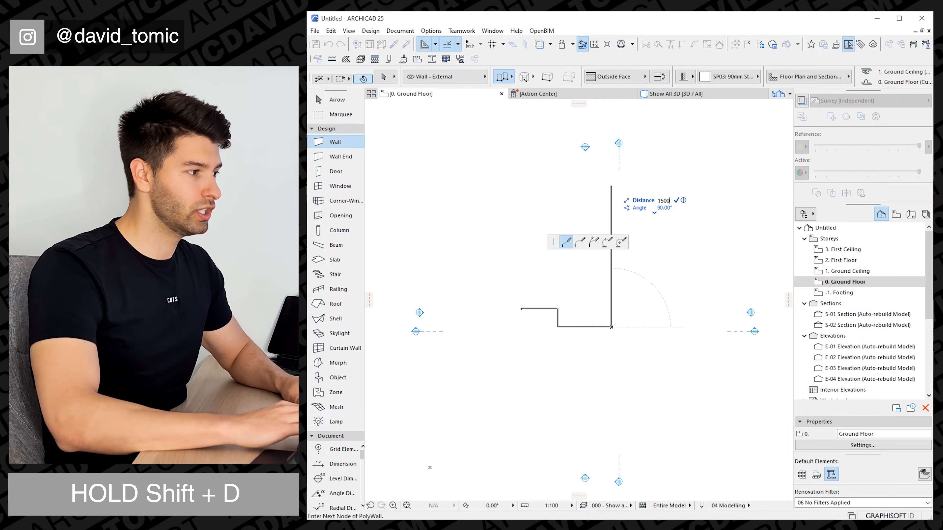
type("0")
key("Return")
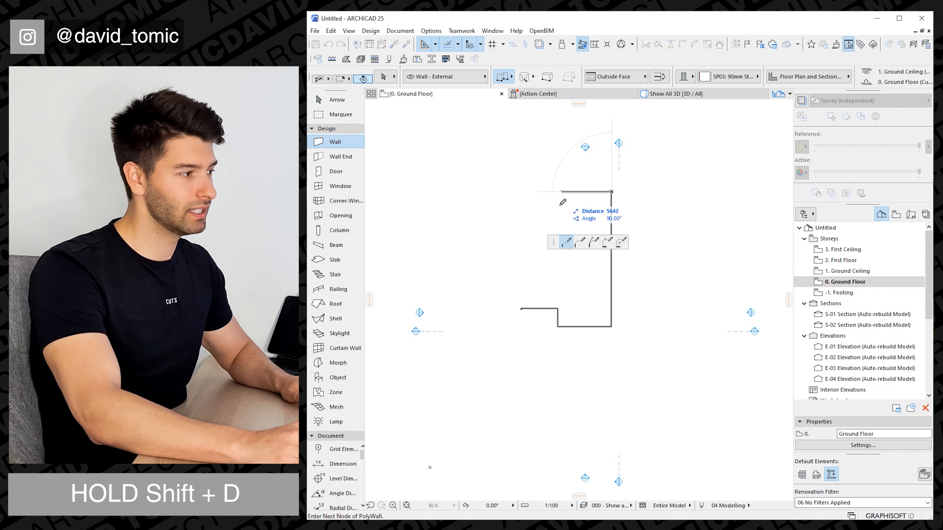
Step: Run the wall chain left until it aligns with its start point, then close the outline there and finish the Wall tool
left_click(524, 312)
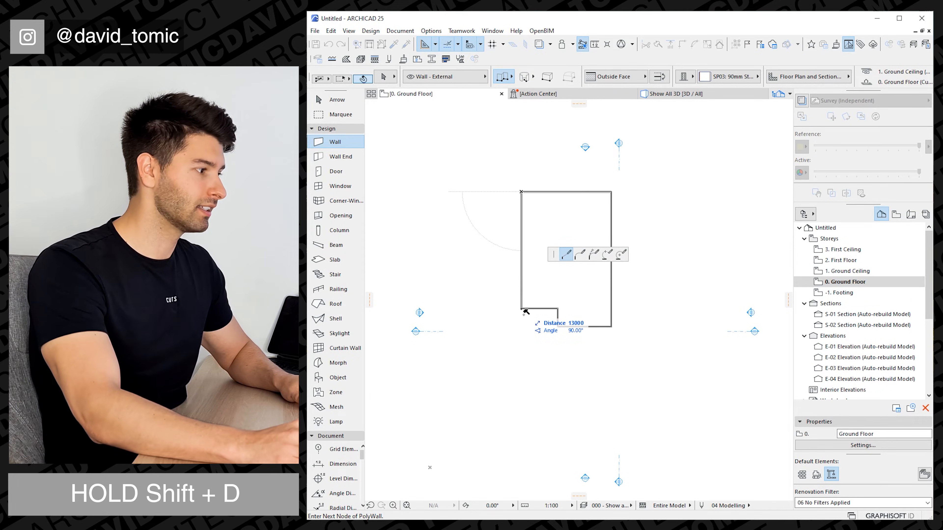
left_click(522, 309)
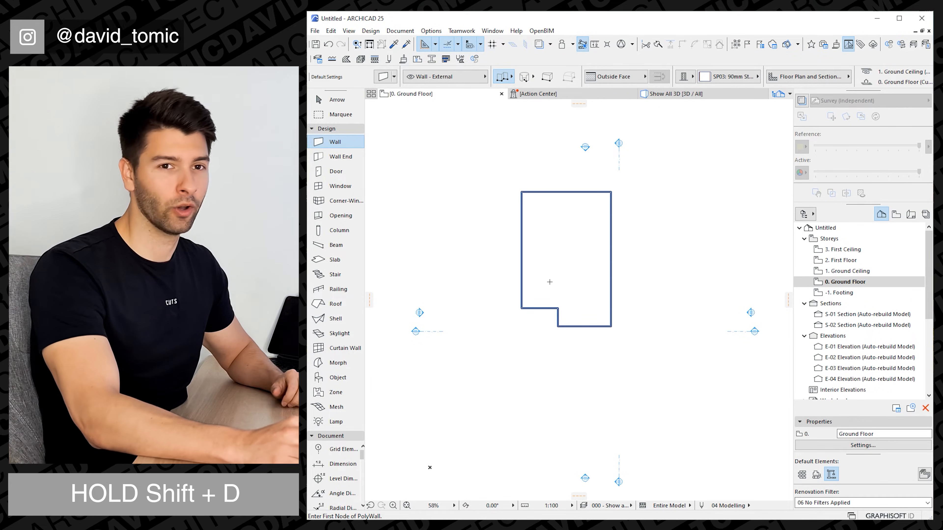
key("Escape")
middle_click_drag(541, 282, 544, 293)
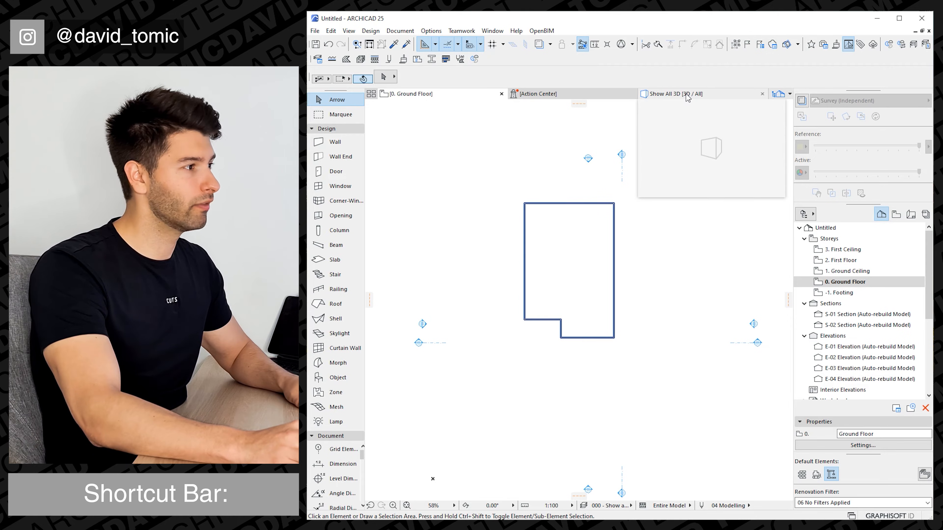
Step: Open the Show All 3D view and inspect the wall outline from a raised angle
left_click(686, 94)
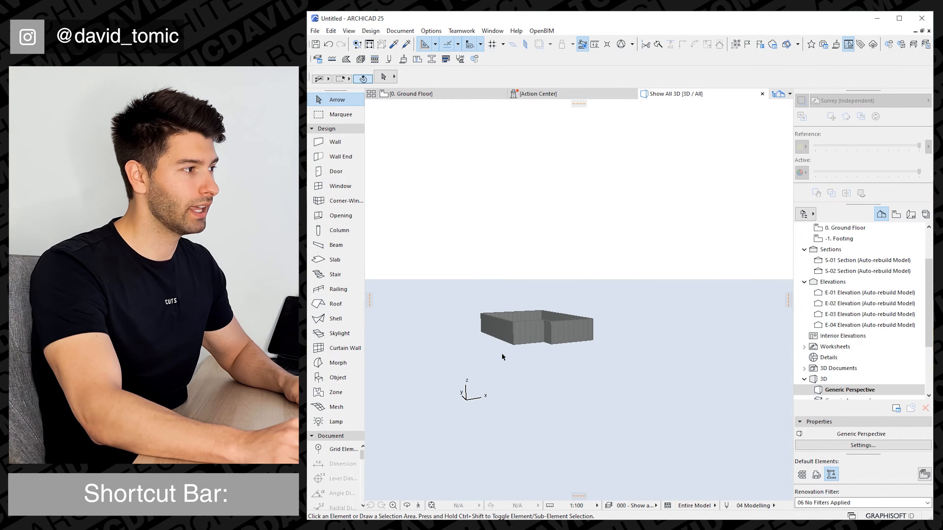
middle_click_drag(502, 356, 558, 383, "shift")
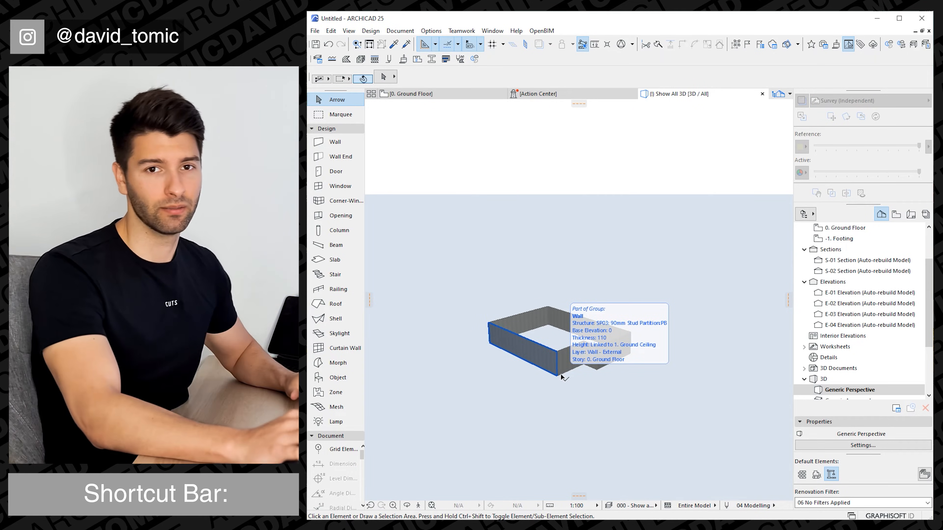
middle_click_drag(563, 376, 612, 397, "shift")
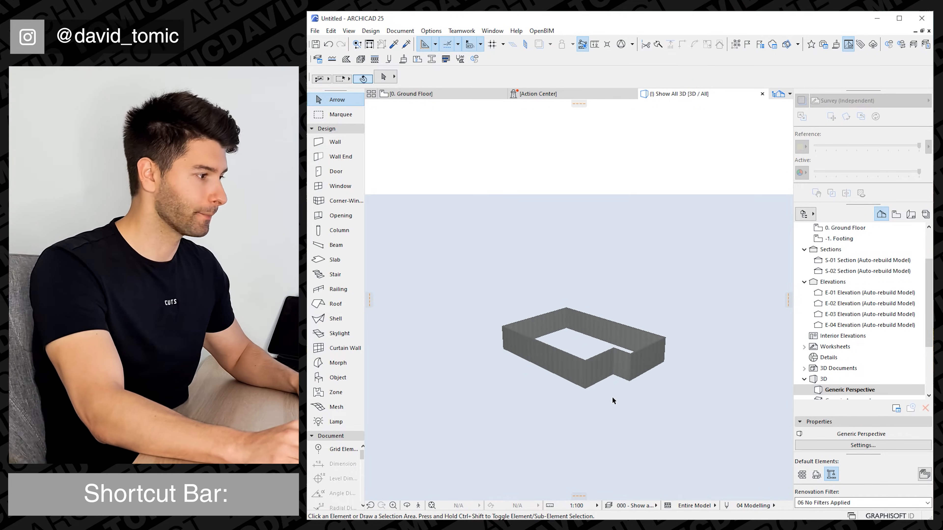
Step: Link the tops of all six ground floor walls to 2. First Floor, with top and base offsets of 0
left_click_drag(692, 419, 488, 296)
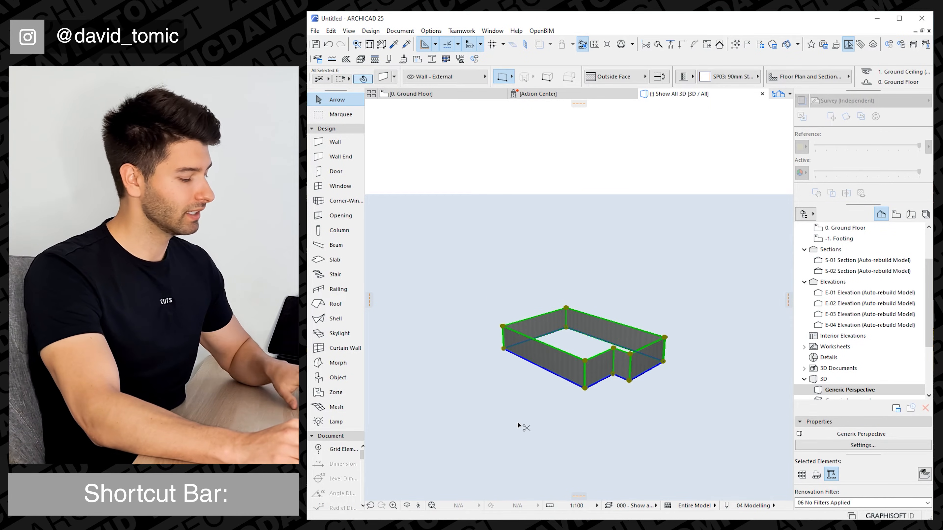
key("ctrl+t")
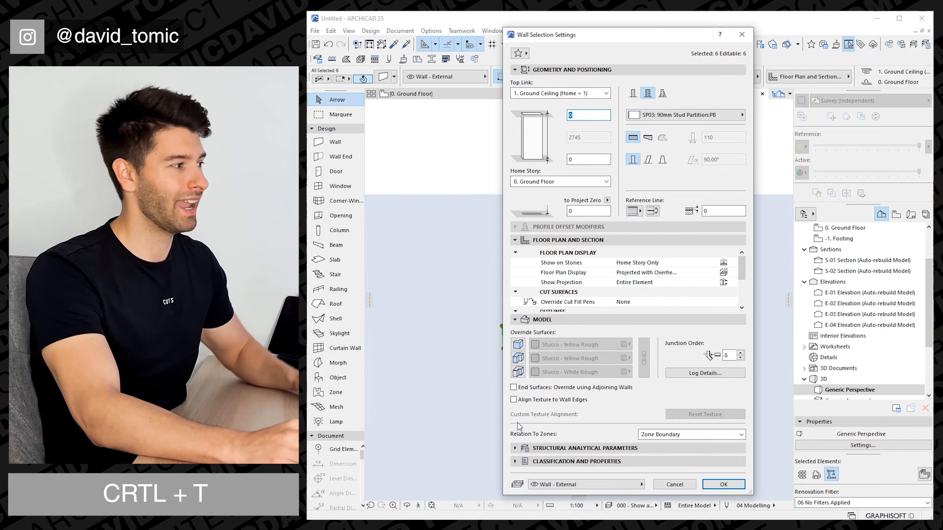
left_click(561, 92)
left_click(557, 119)
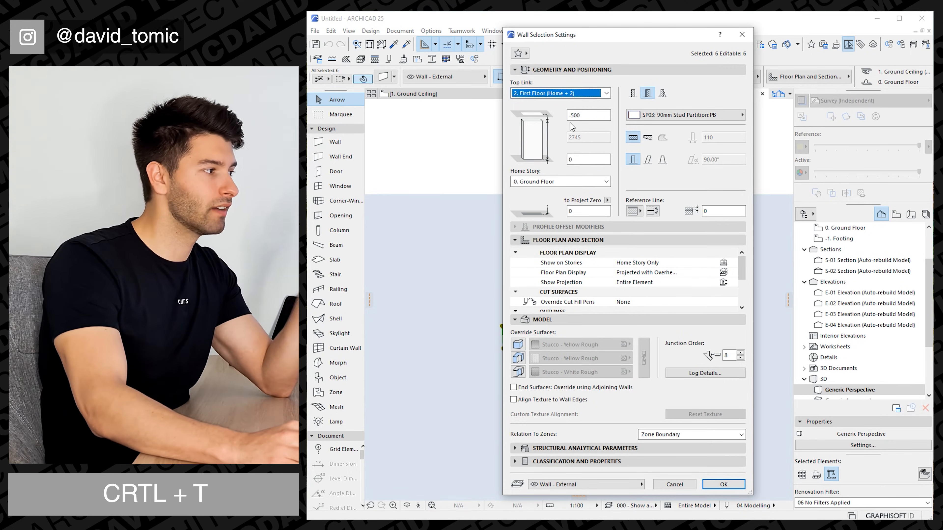
type("0")
left_click(580, 160)
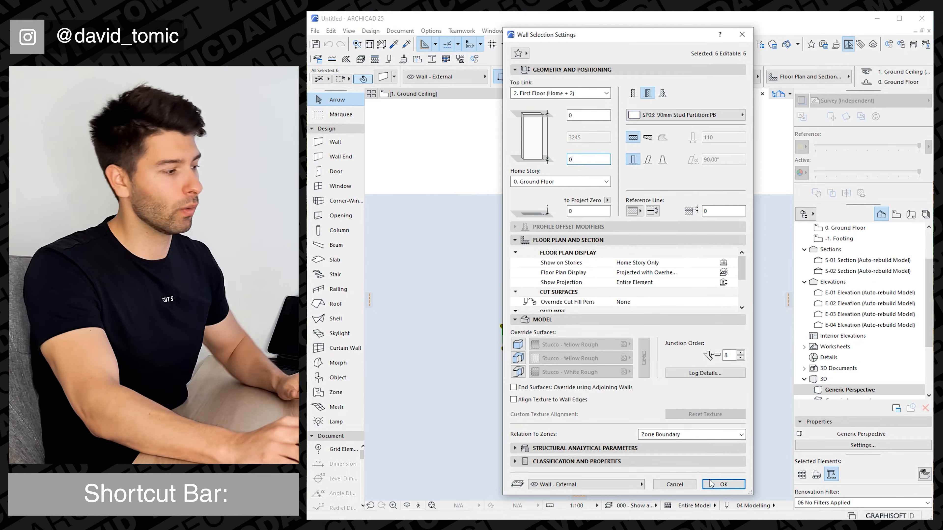
key("Return")
left_click(645, 422)
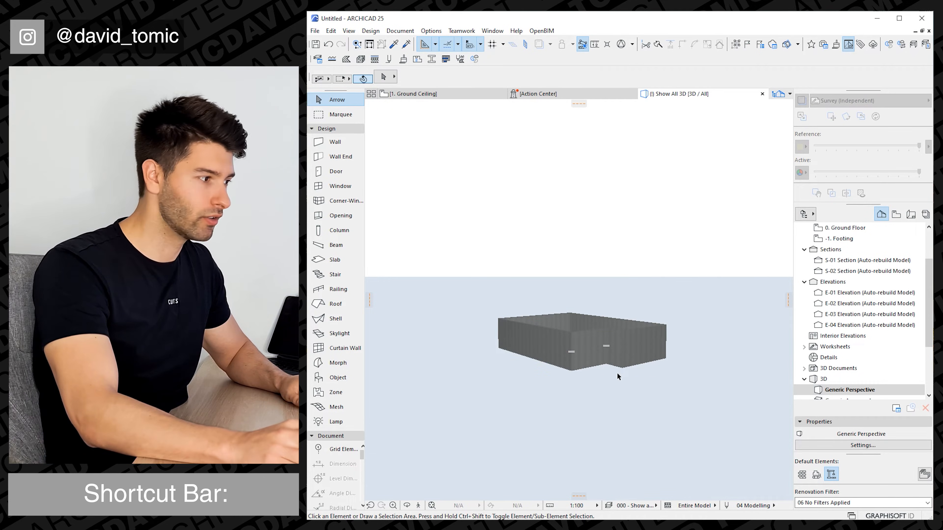
Step: Set the Ground Ceiling storey's height to next to 5000 in the storey settings
key("ctrl+7")
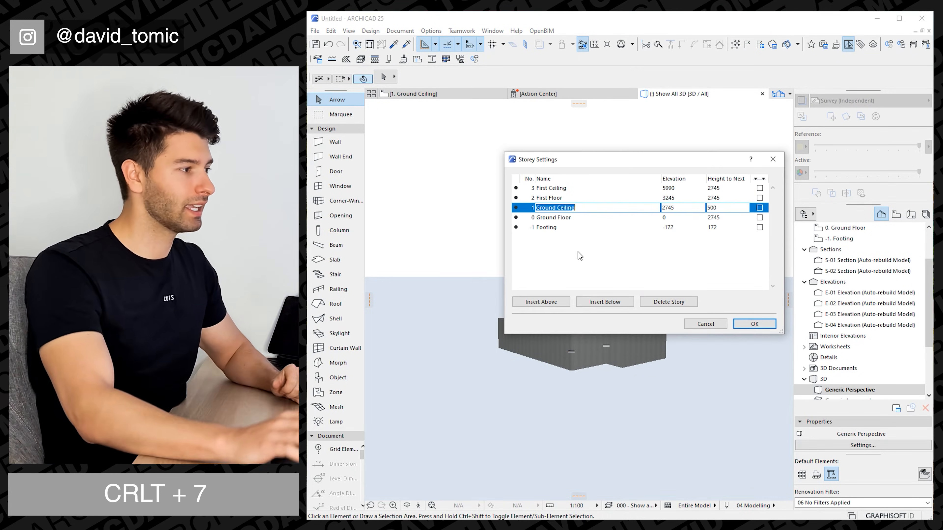
left_click_drag(571, 163, 522, 156)
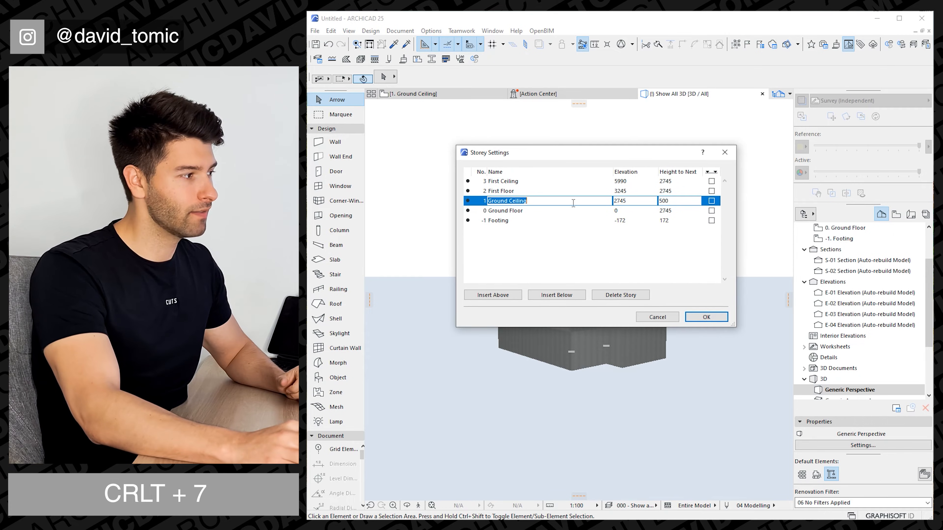
left_click(679, 201)
type("0")
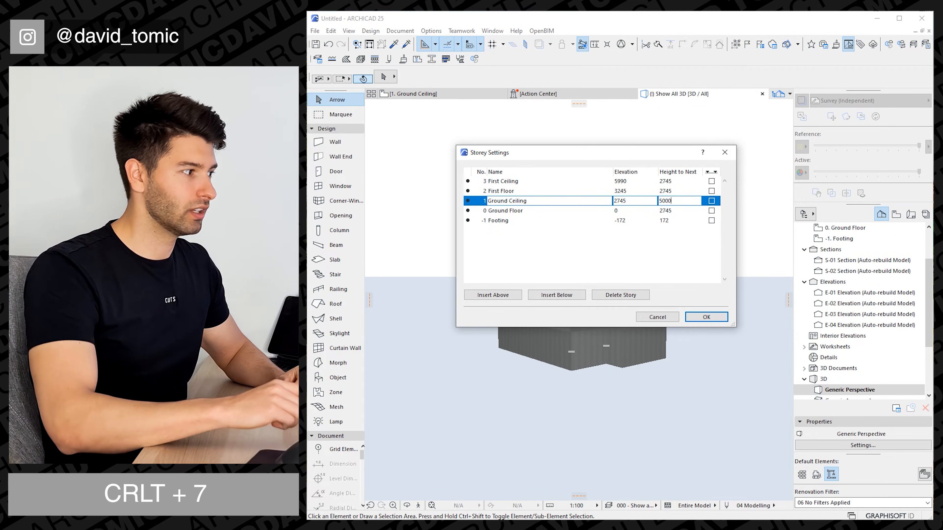
left_click(710, 317)
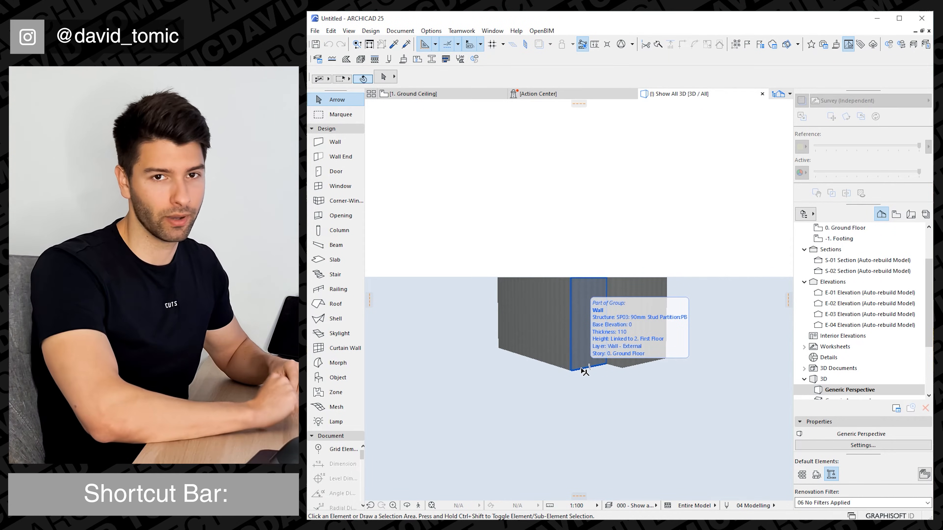
Step: Restore the Ground Ceiling storey's height to next to 500 and check the walls in 3D
key("ctrl+7")
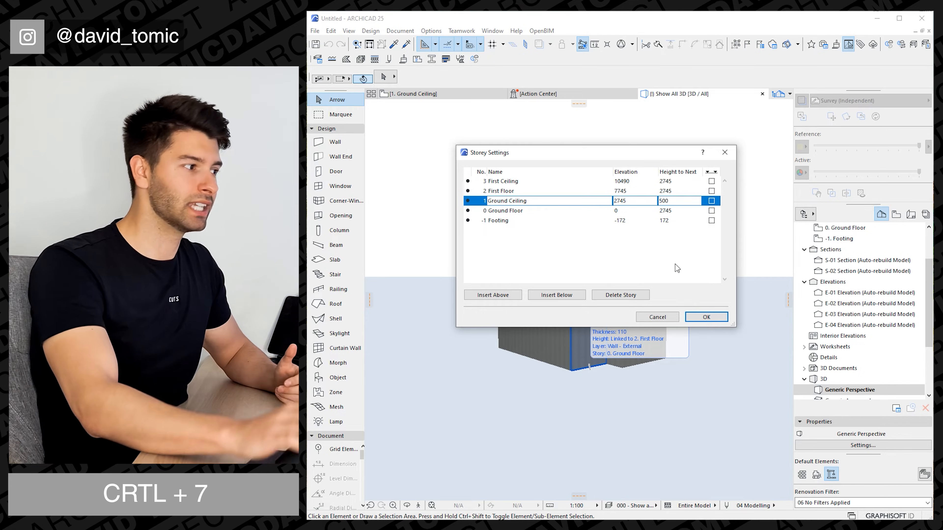
left_click(723, 319)
key("ctrl+7")
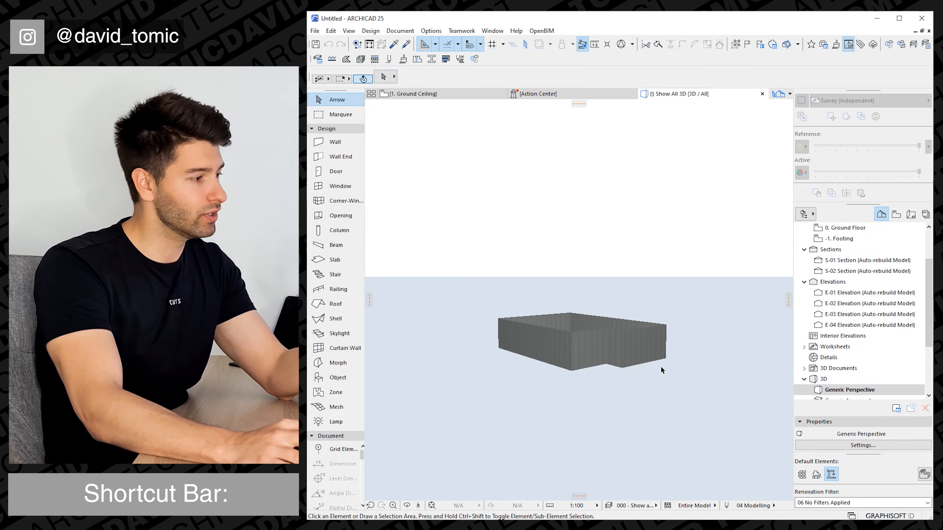
middle_click_drag(655, 372, 572, 382, "shift")
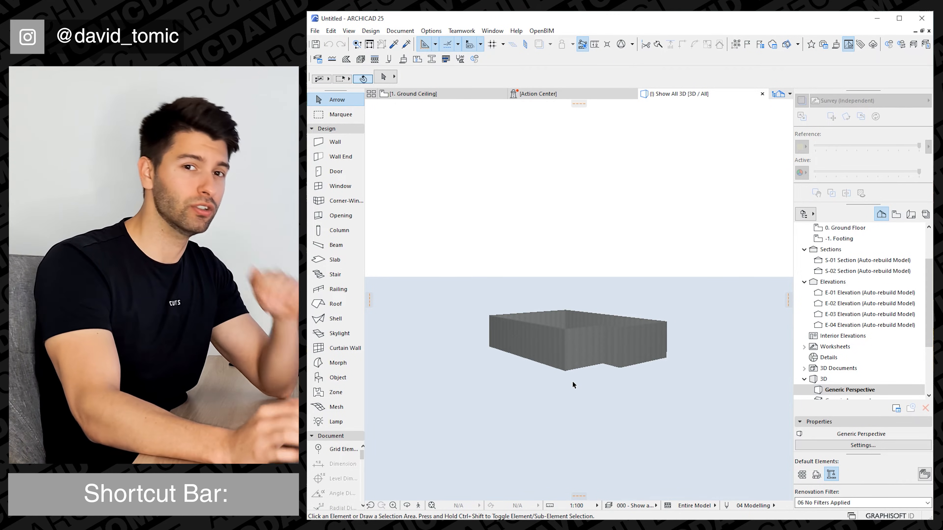
Step: Open the Ground Ceiling plan and show the Ground Floor storey as its trace reference
scroll(849, 278, "up", 3)
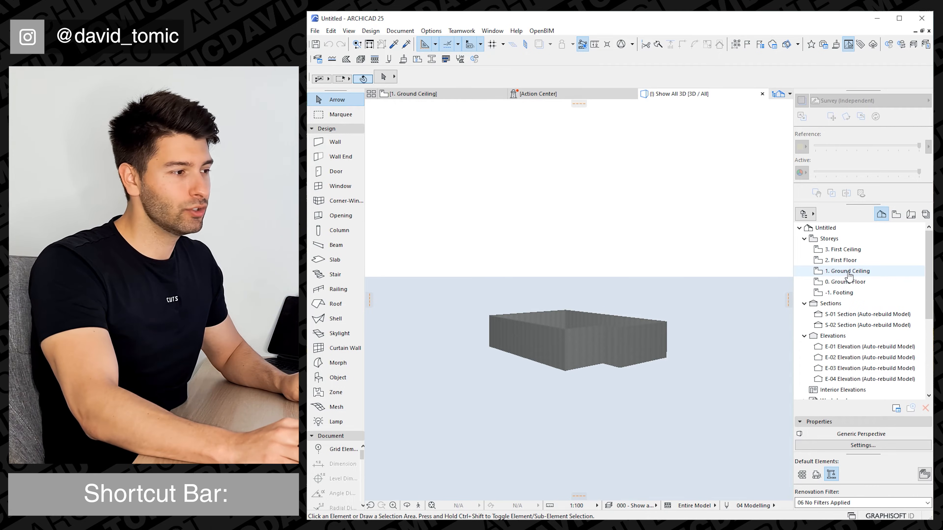
double_click(848, 274)
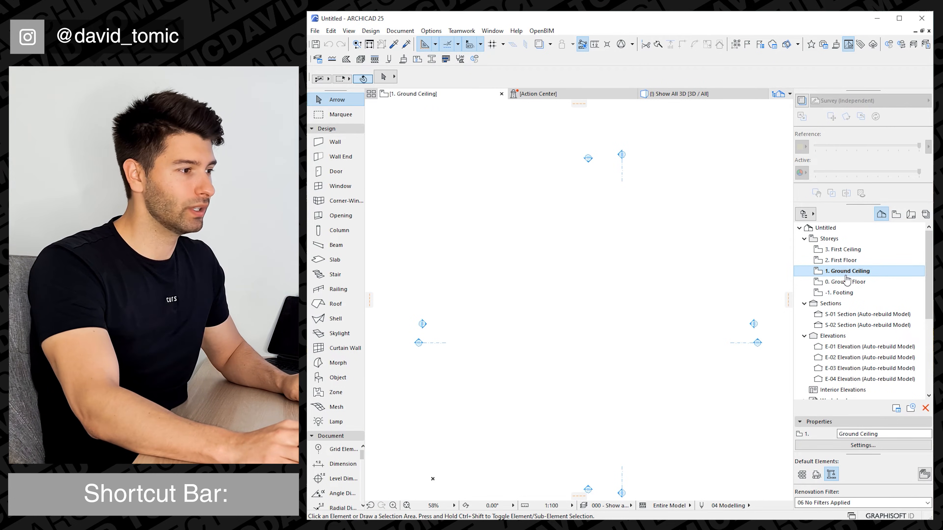
right_click(848, 283)
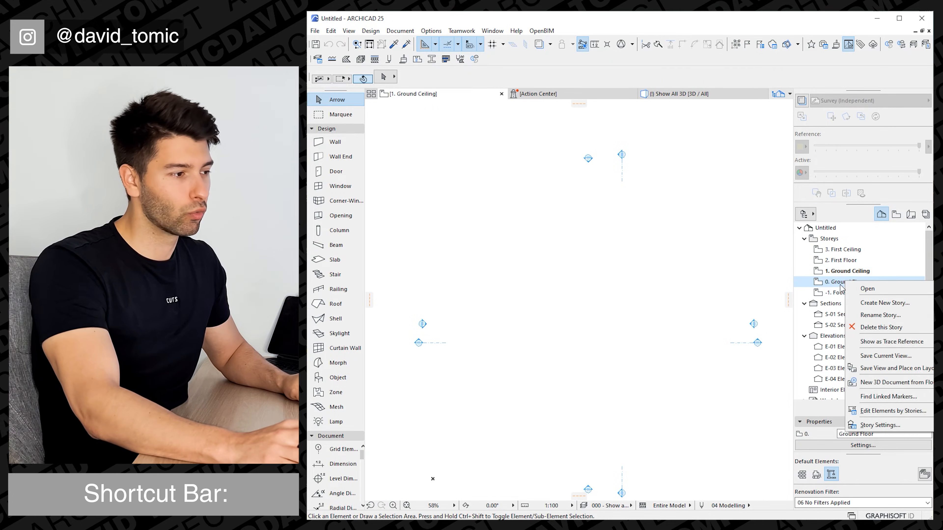
left_click(874, 342)
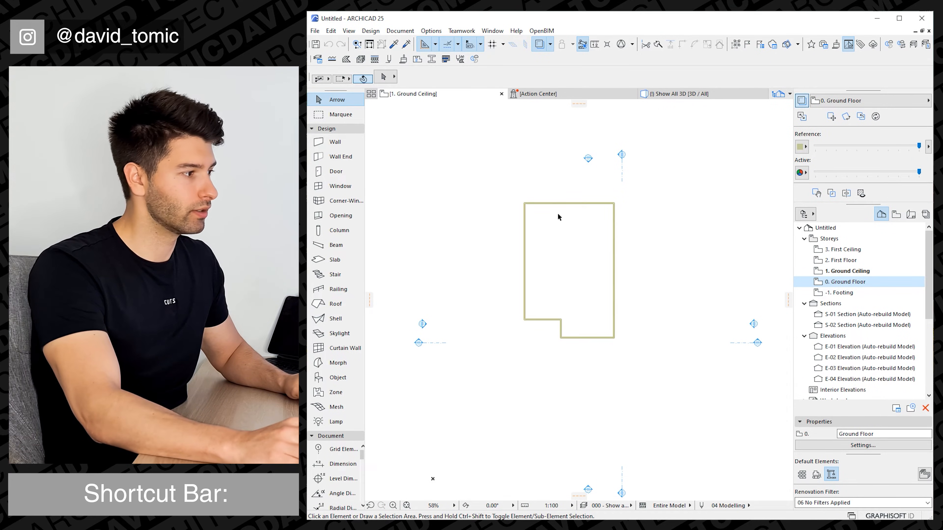
Step: Set up the Slab tool with the FS04:250mm Susp Conc + Timber Finish composite and review its default settings
scroll(557, 230, "up", 5)
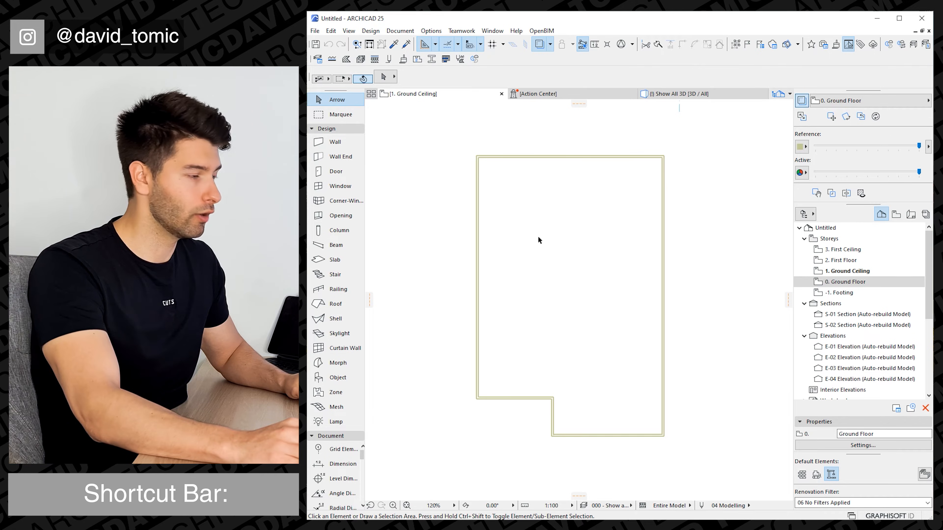
left_click(328, 260)
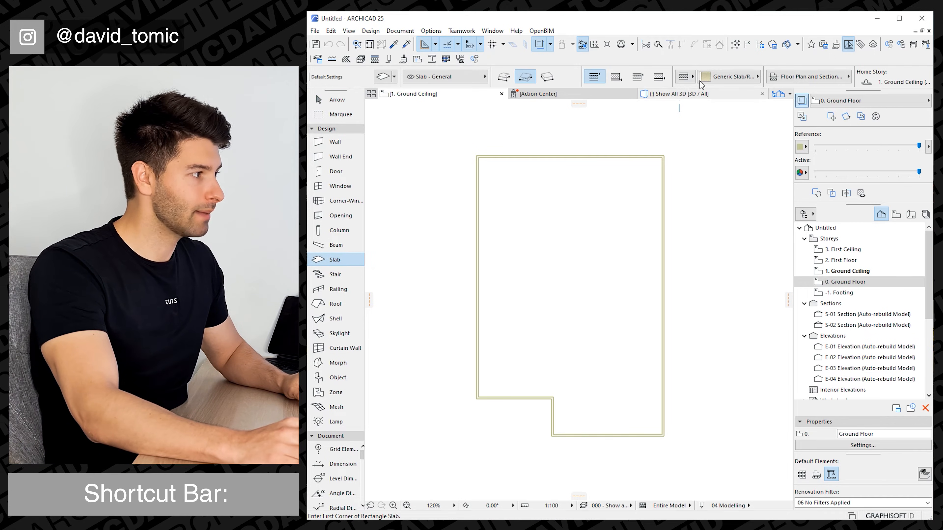
left_click(737, 77)
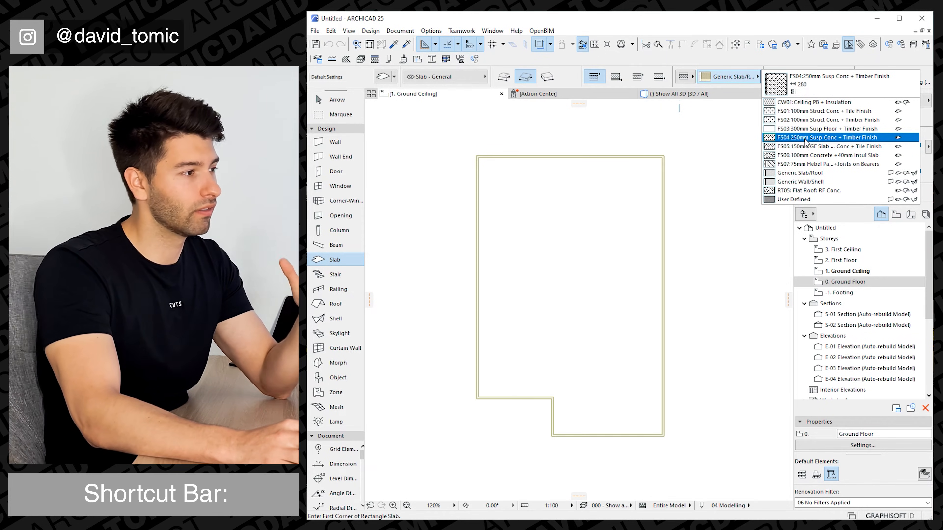
left_click(829, 138)
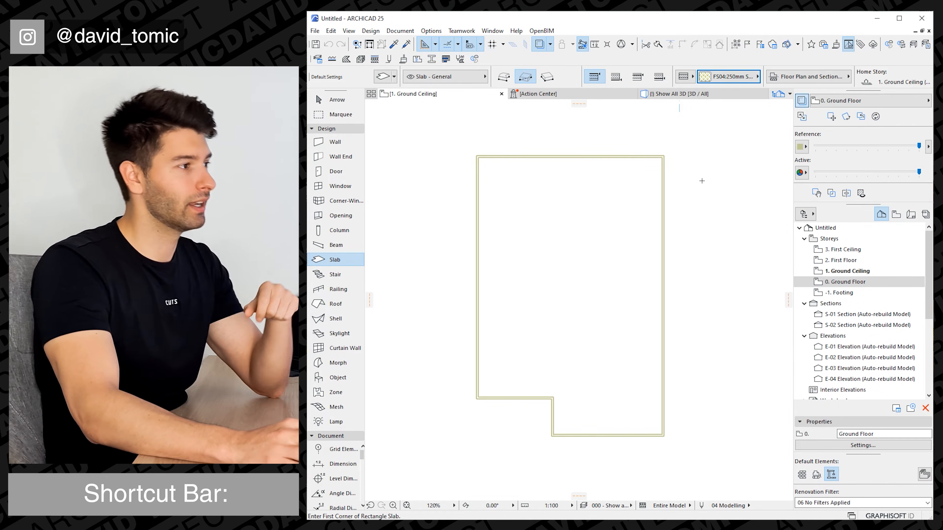
key("ctrl+t")
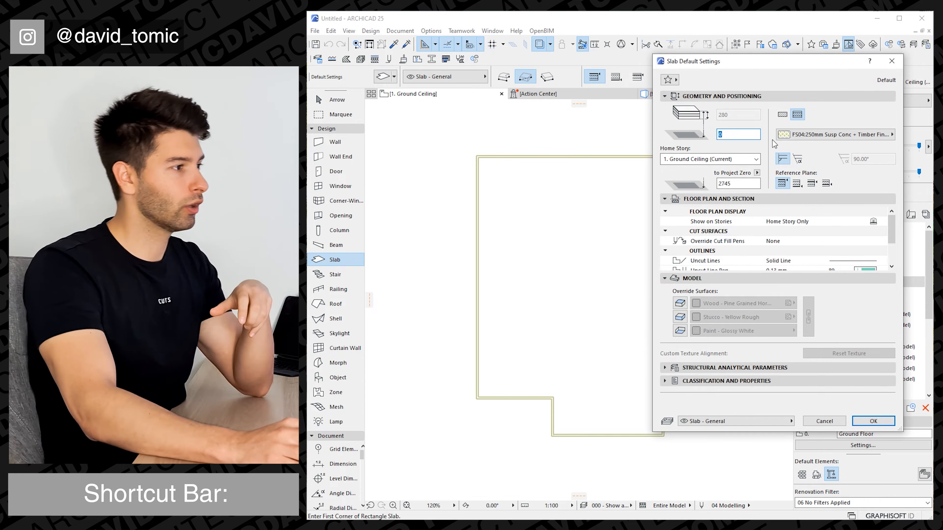
left_click(802, 135)
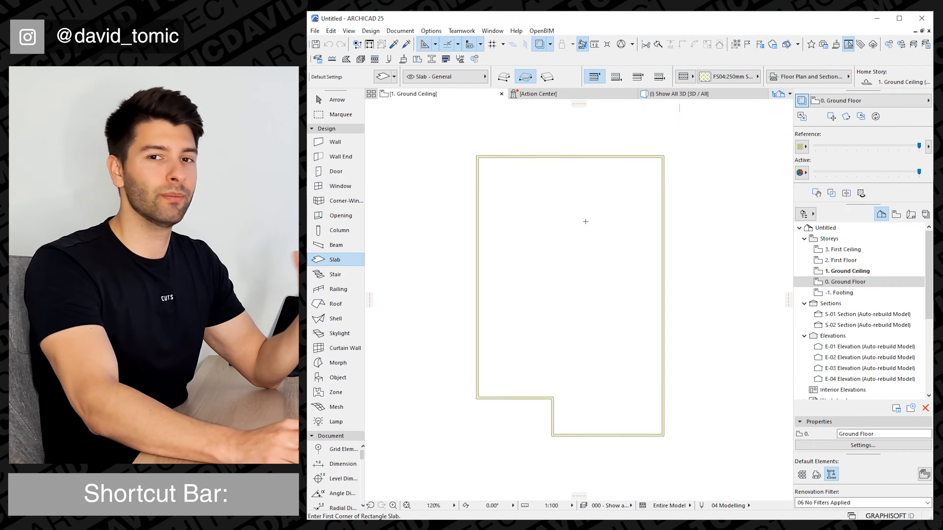
Step: Draw a polygonal slab on the Ground Ceiling storey, following the corners of the traced wall outline just inside its outer edge
left_click(503, 77)
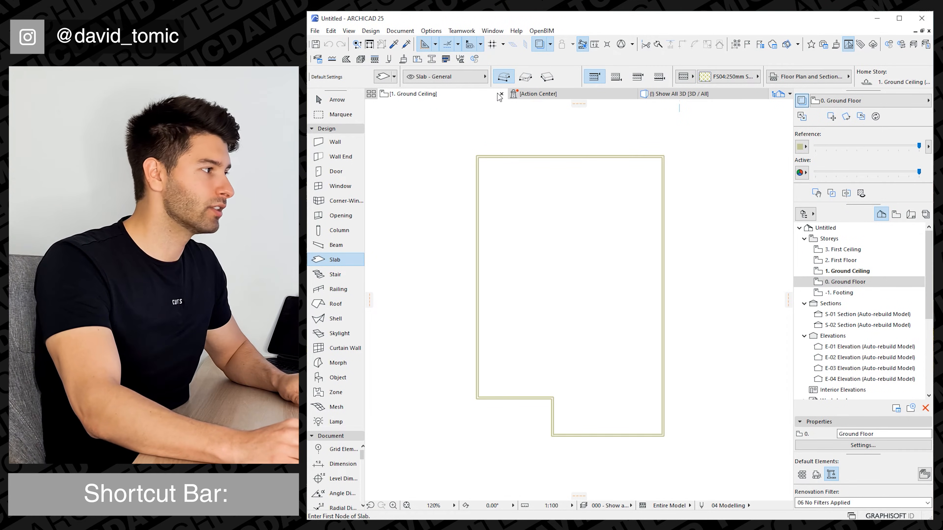
left_click(479, 158)
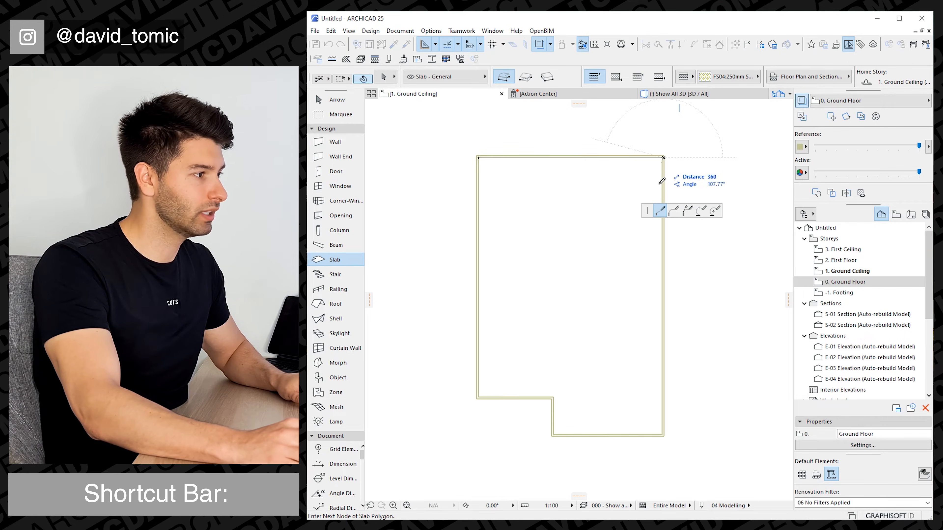
left_click(663, 158)
key("BackSpace")
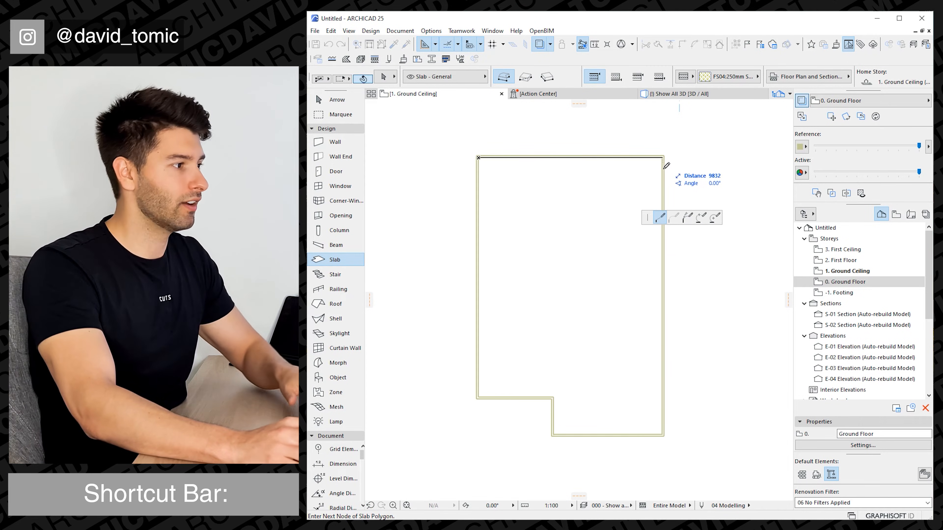
left_click(663, 158)
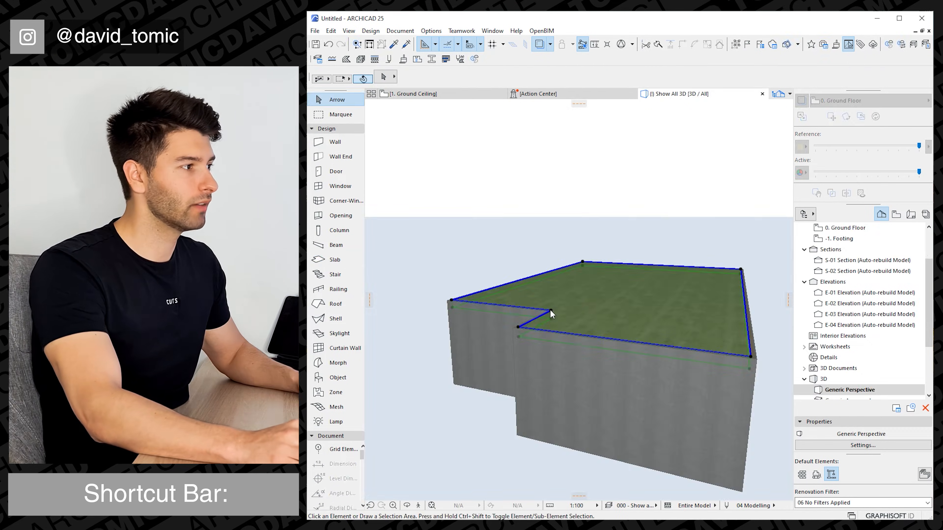
Step: Inspect in 3D how the slab sits within the tops of the ground floor walls, from above and from the side
key("Escape")
scroll(520, 302, "down", 2)
middle_click_drag(521, 303, 674, 323, "shift")
middle_click_drag(431, 332, 577, 333, "shift")
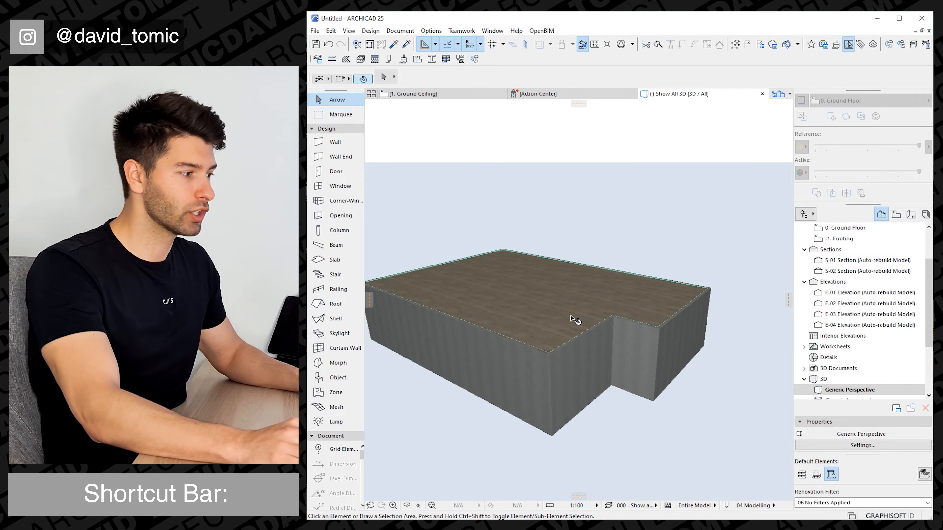
left_click(574, 320)
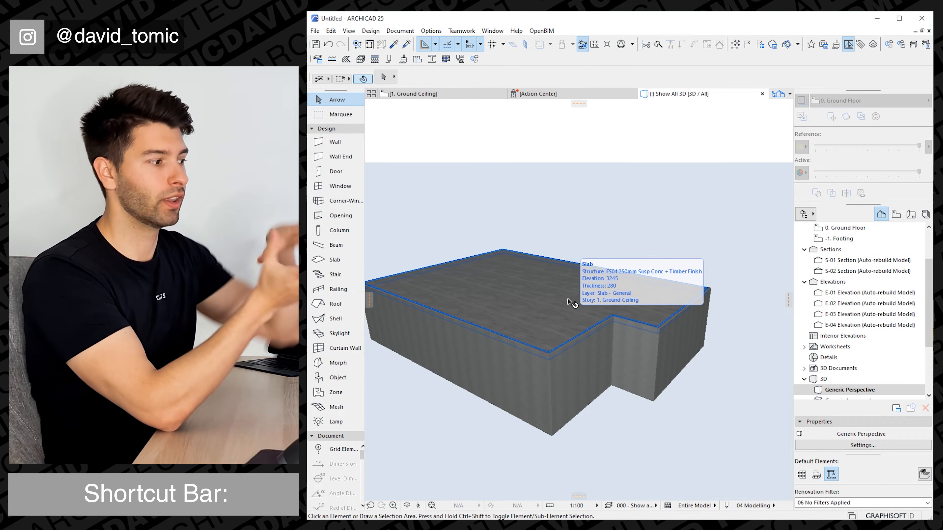
middle_click_drag(567, 340, 564, 287, "shift")
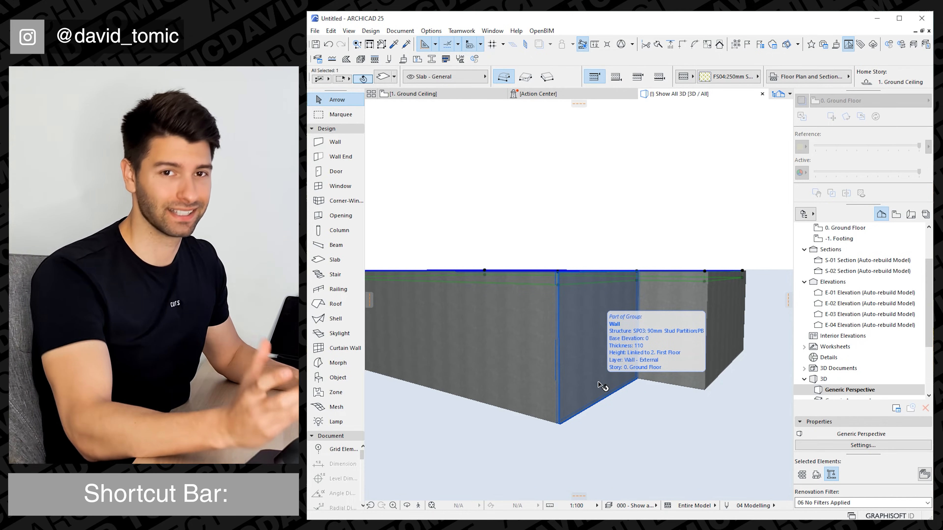
middle_click_drag(579, 316, 596, 343, "shift")
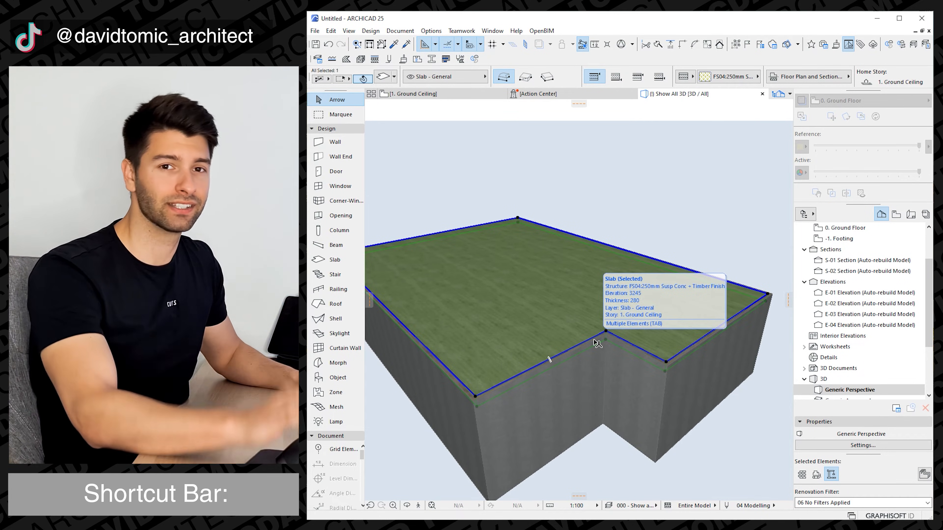
key("Escape")
scroll(575, 360, "down", 3)
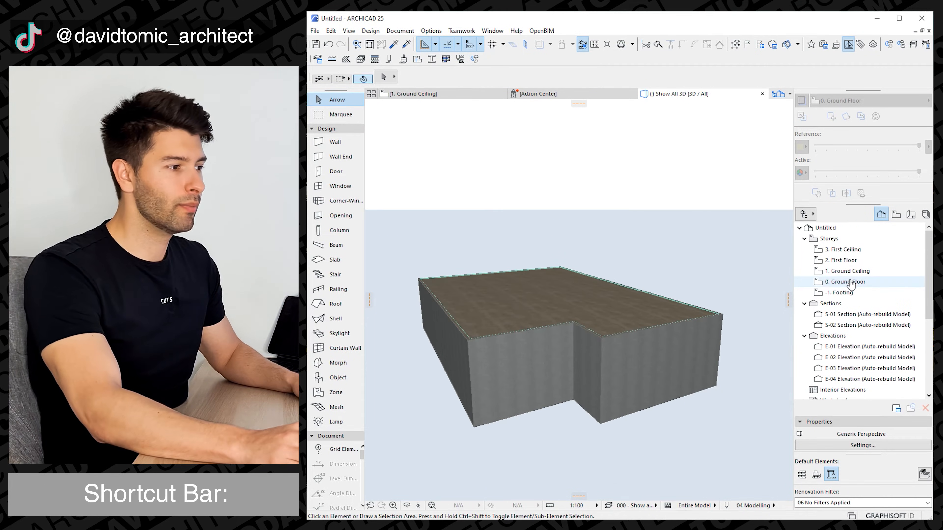
Step: Open the Ground Floor plan and suspend grouping so the exterior walls can be selected individually
left_click(850, 284)
double_click(850, 284)
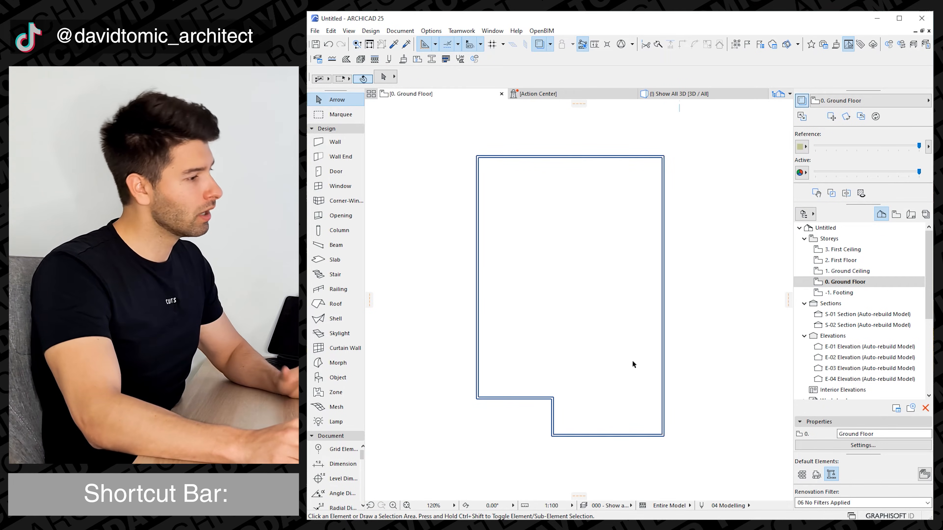
left_click(550, 419)
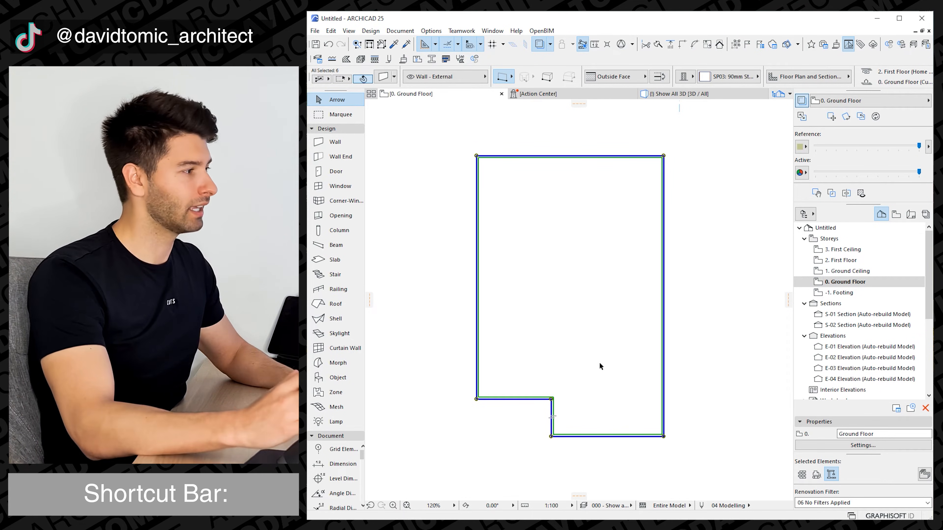
key("alt+g")
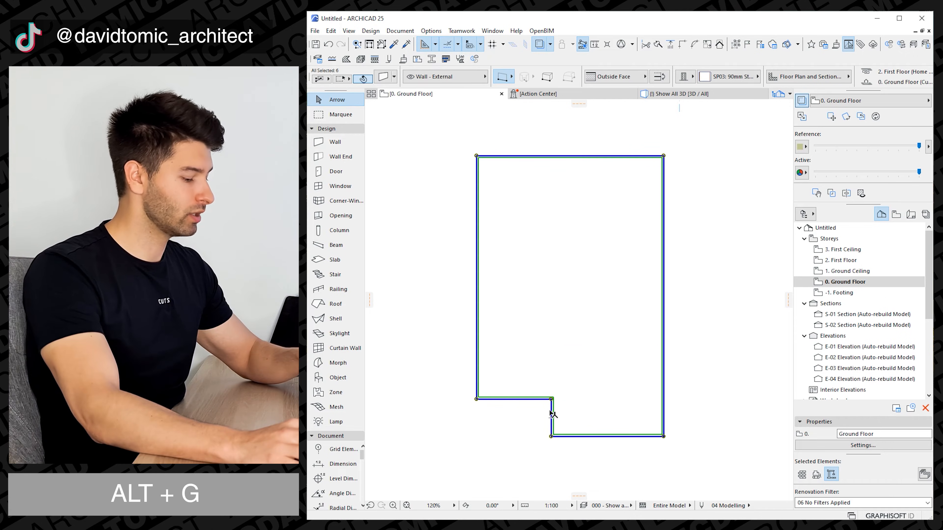
key("Escape")
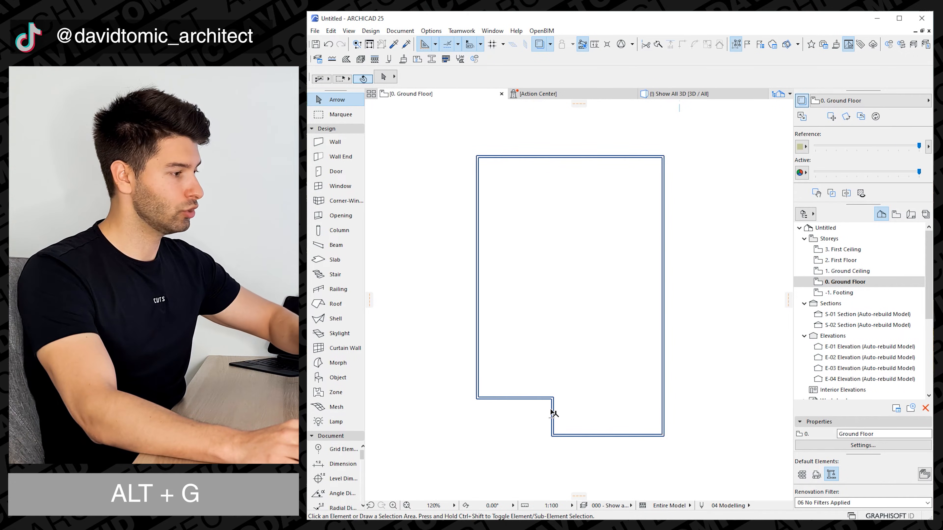
Step: Move the short return wall at the front recess 3000 mm along the front wall, into the house footprint
left_click(552, 413)
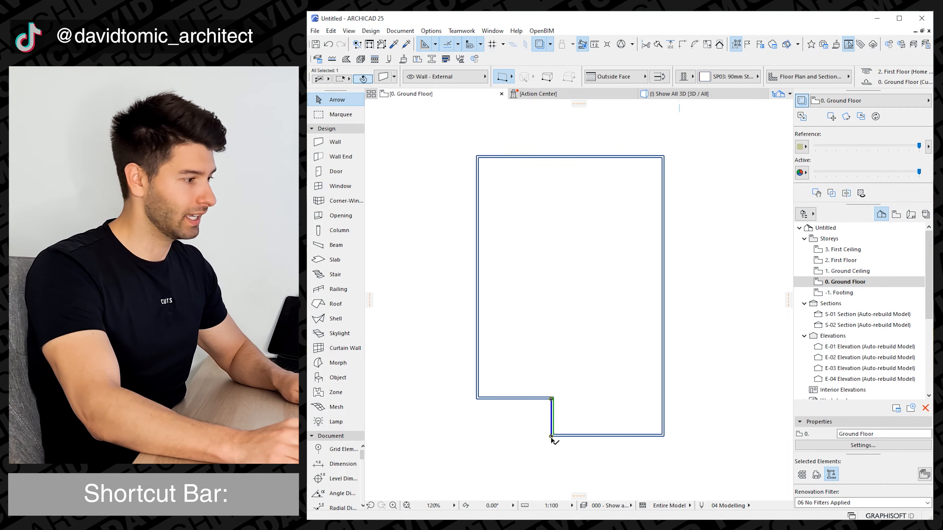
key("ctrl+d")
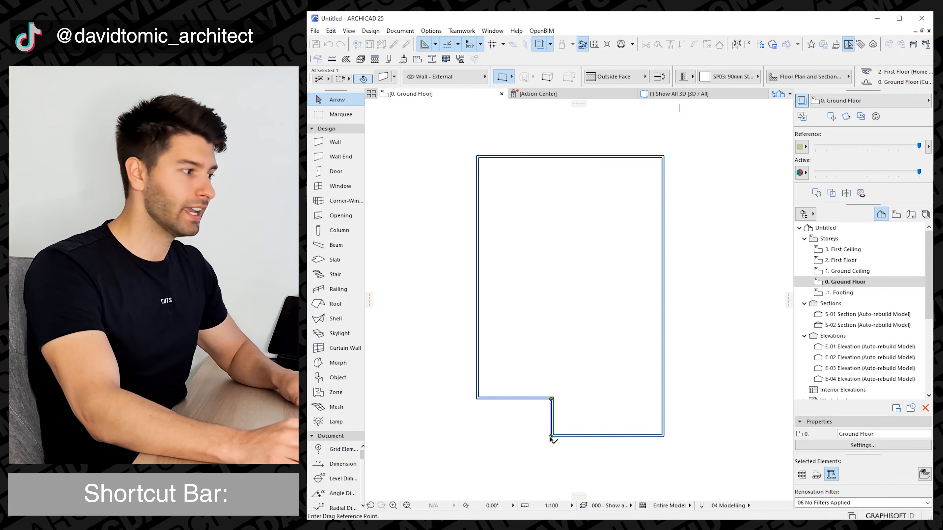
left_click(551, 436)
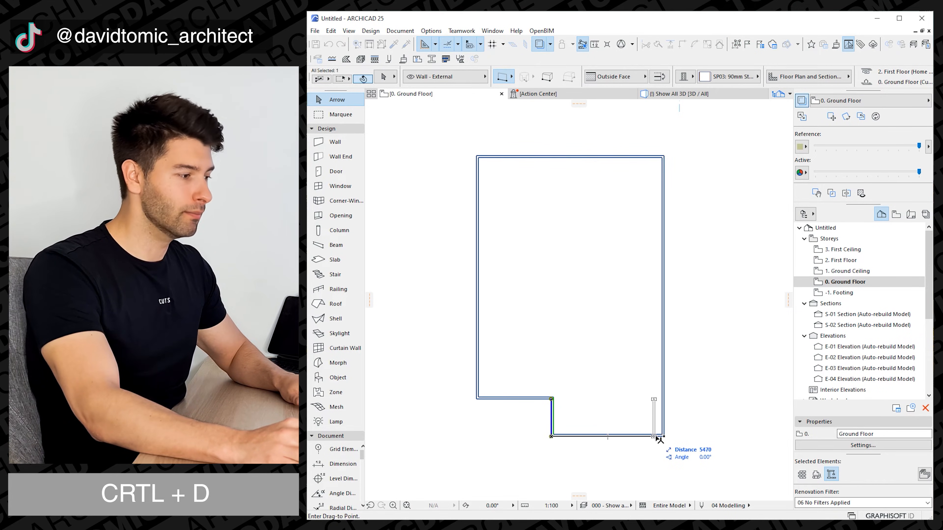
key("Tab")
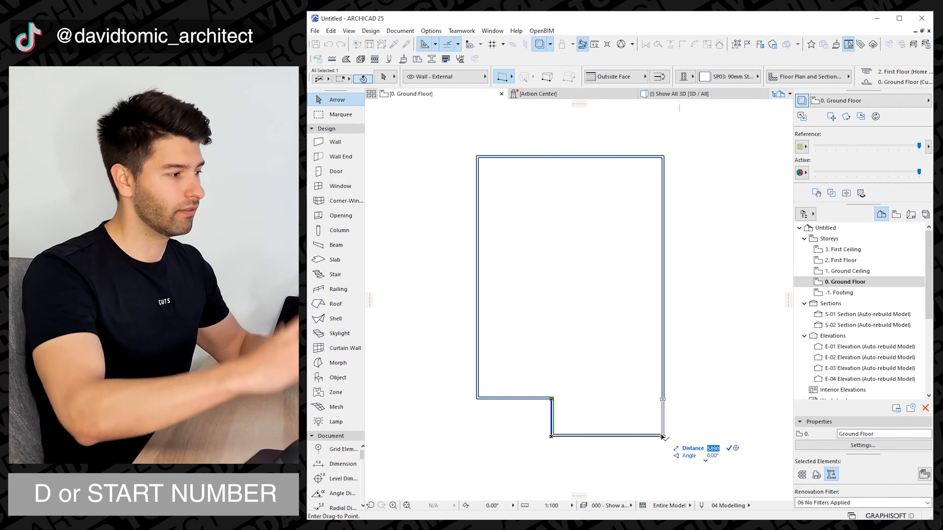
type("3000")
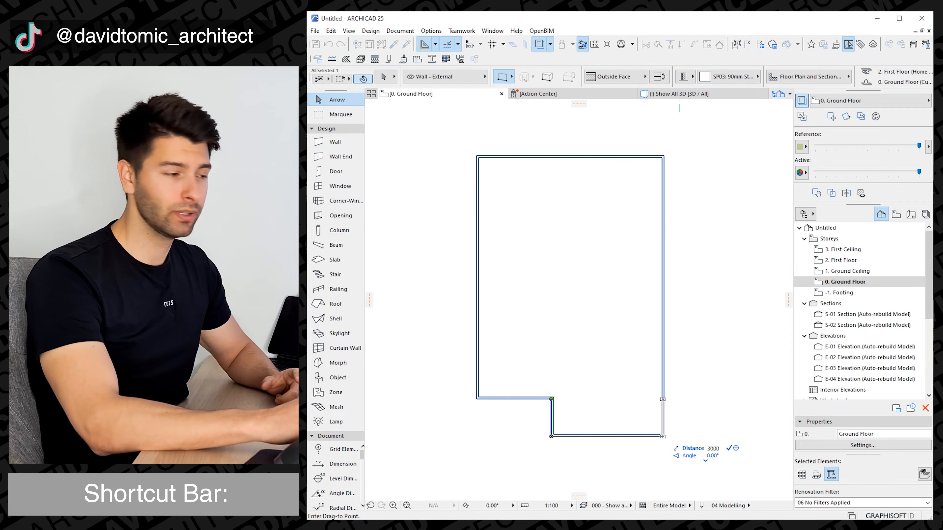
left_click(605, 435)
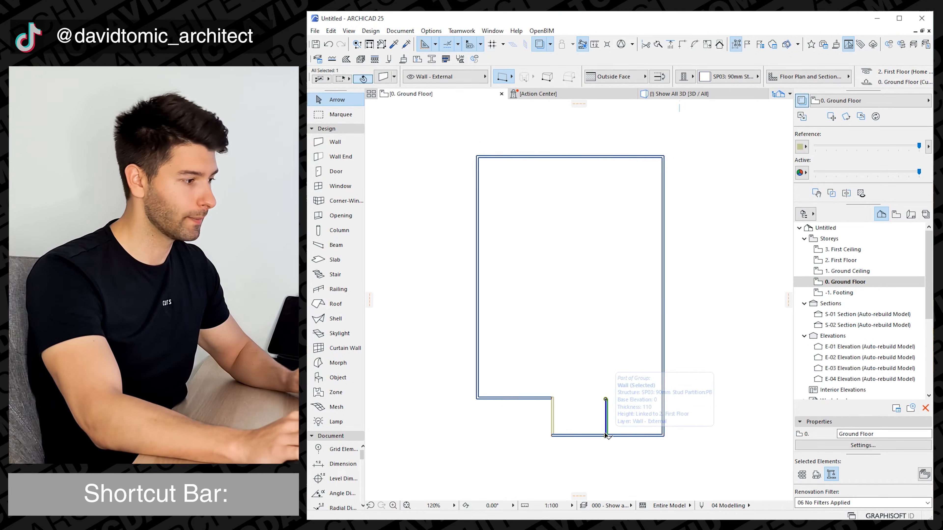
Step: Trim off the leftover front wall segment and intersect the moved return wall with the recessed front wall
left_click(589, 442)
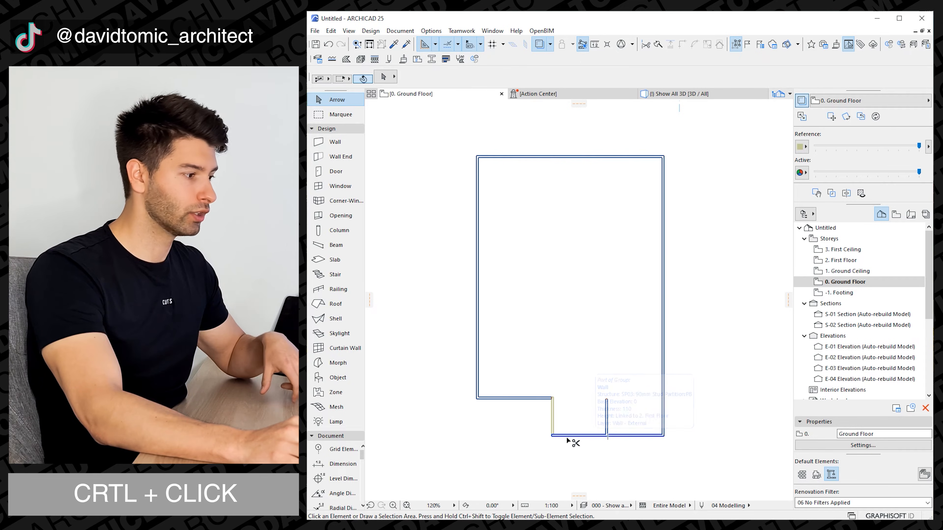
left_click(574, 437, "ctrl")
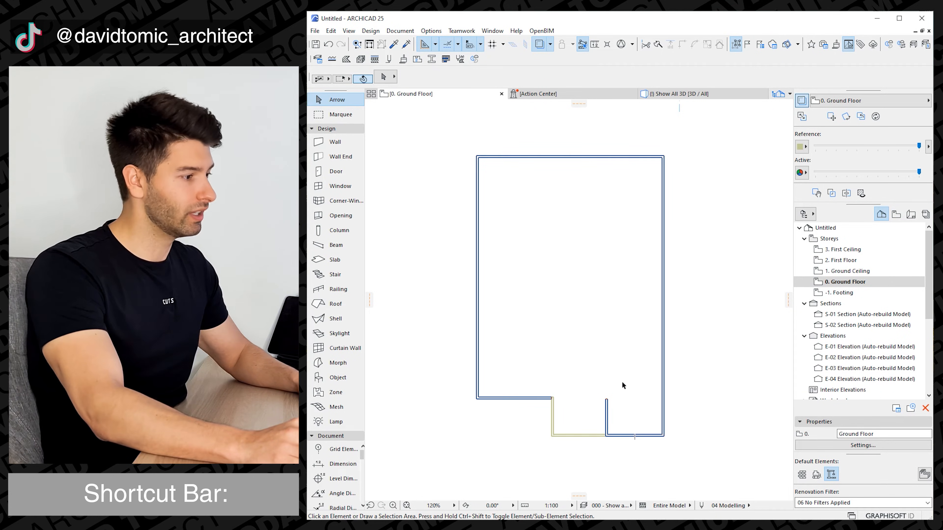
left_click_drag(621, 382, 558, 408)
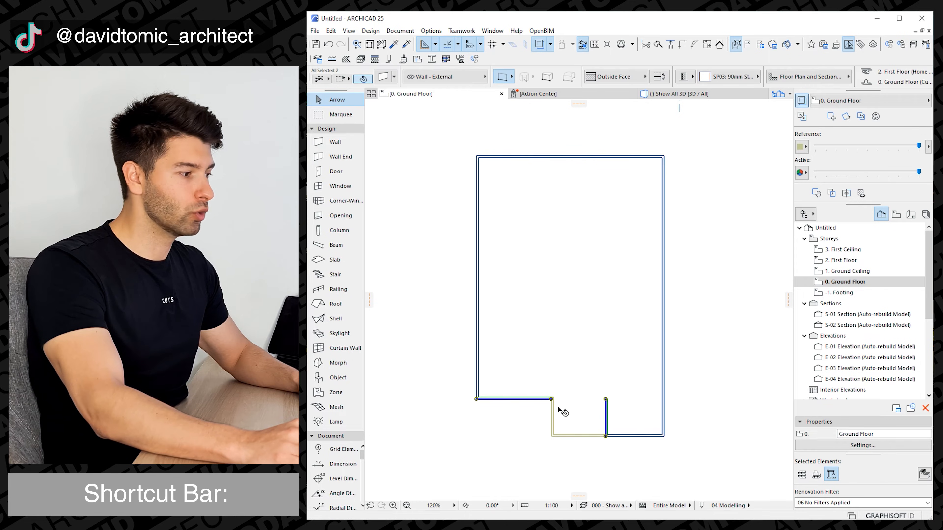
left_click_drag(623, 381, 548, 409)
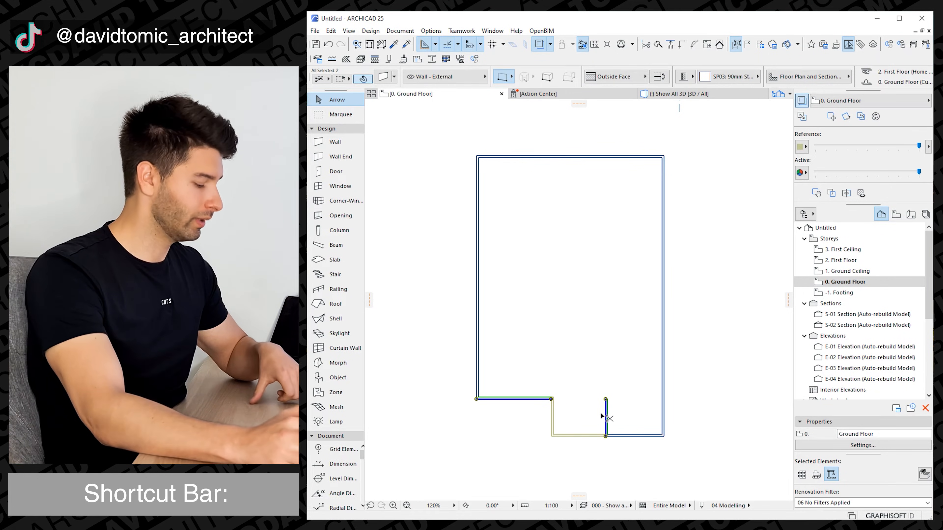
key("ctrl+i")
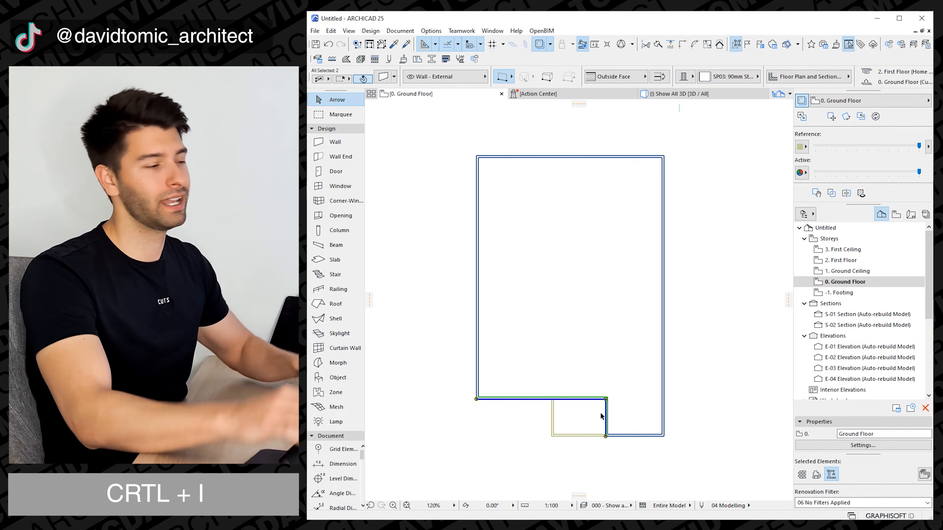
key("Escape")
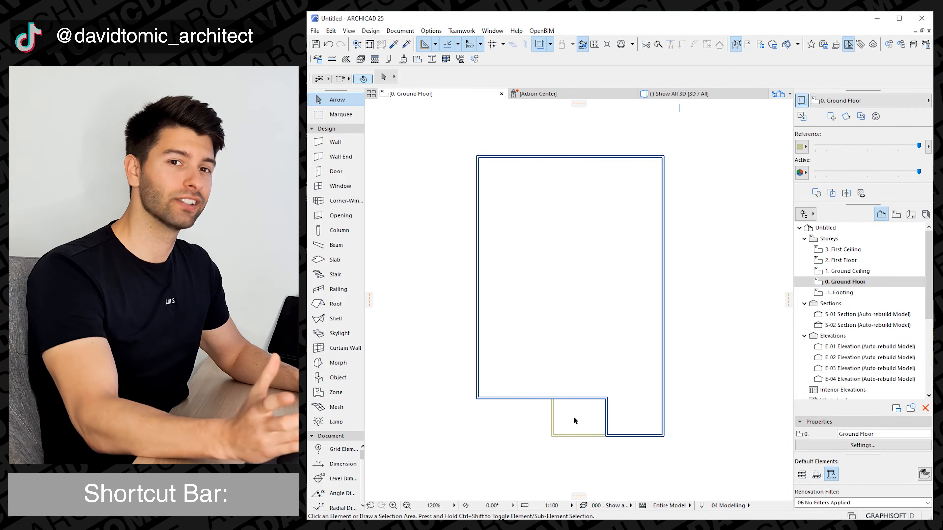
Step: Pick up the ground floor exterior wall's settings for the Wall tool and open the First Floor plan
mouse_move(574, 417)
middle_mouse_down()
mouse_move(609, 417)
mouse_move(590, 423)
middle_mouse_up()
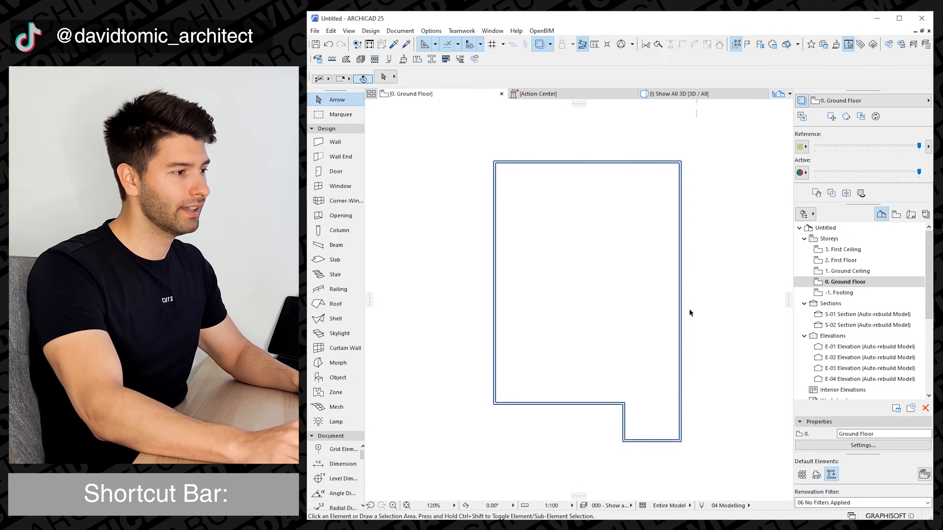
left_click(681, 311)
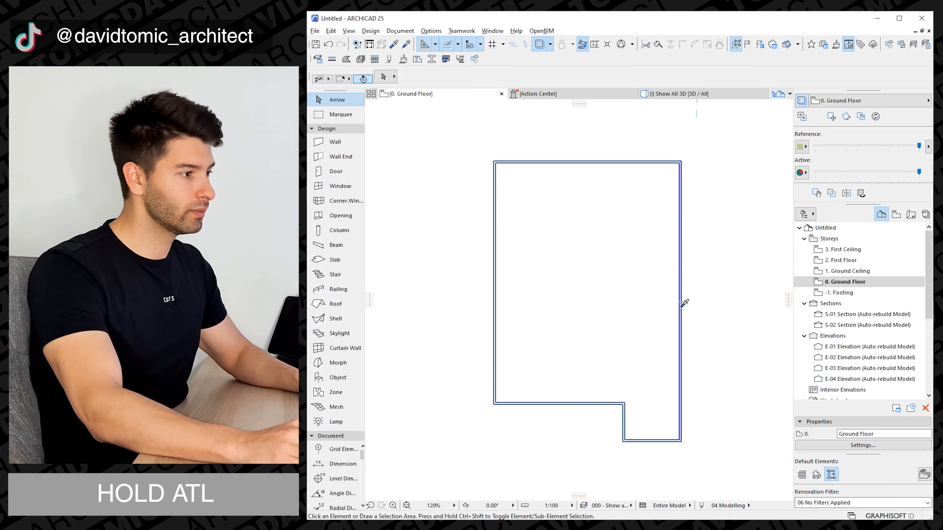
left_click(681, 305, "alt")
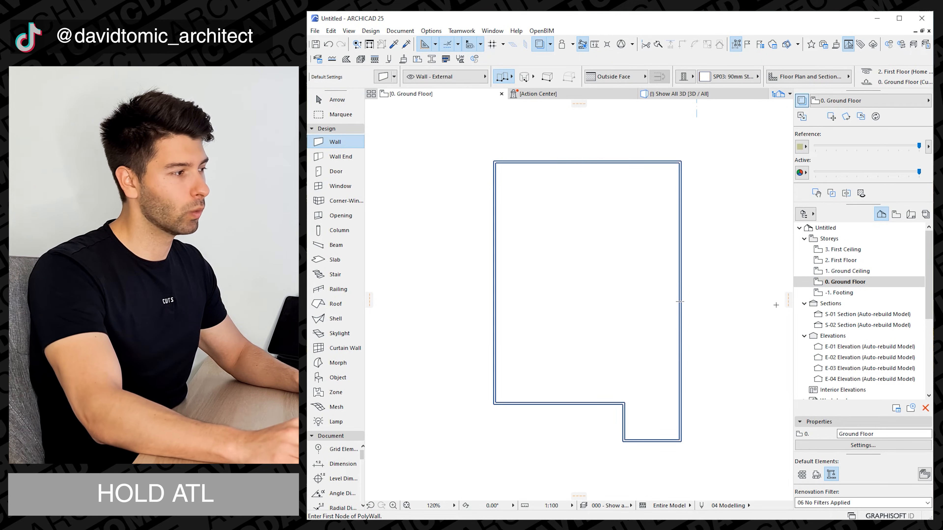
double_click(839, 261)
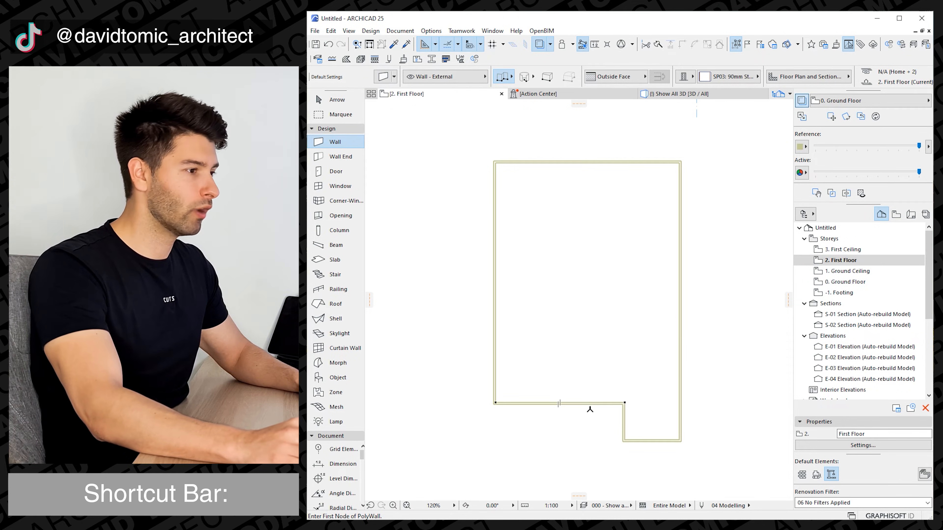
Step: Draw a closed rectangle of exterior walls, 13000 mm deep, from the recessed front wall's midpoint to the traced east side and rear walls
left_click(559, 404)
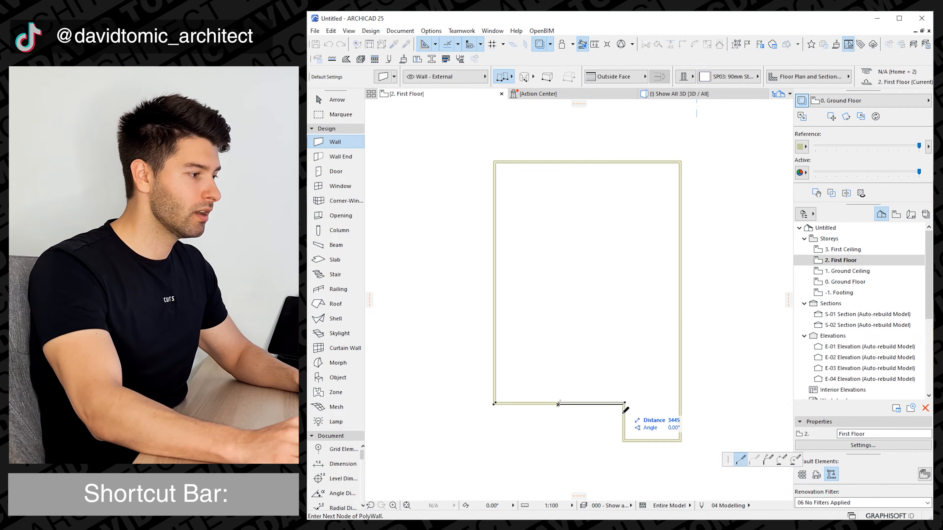
left_click(680, 405)
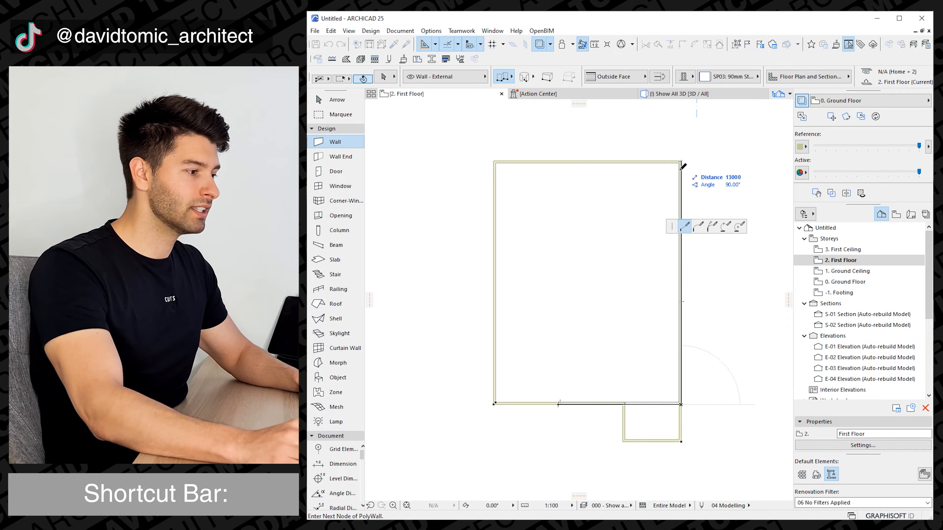
left_click(680, 161)
left_click(558, 161)
left_click(559, 404)
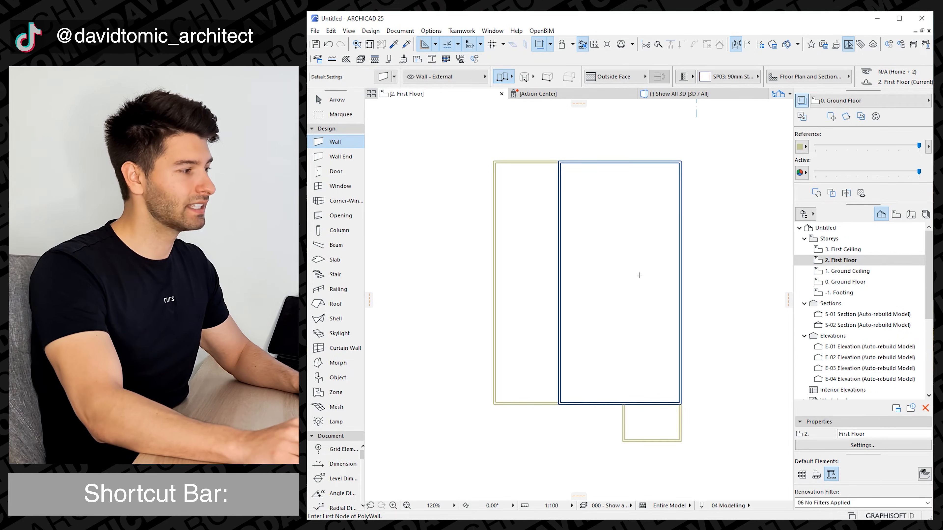
Step: In the 3D view, offset the overhanging slab edge inward towards the moved ground floor return wall
left_click(688, 95)
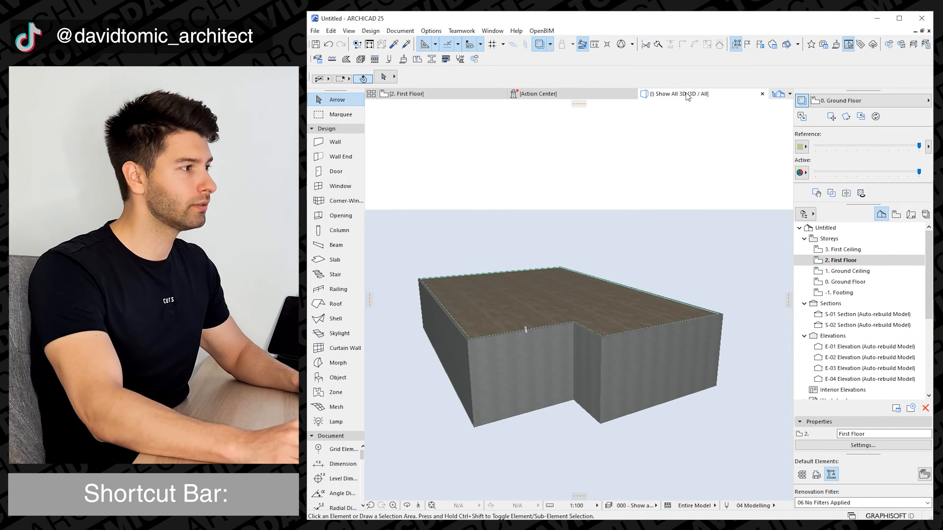
middle_click_drag(534, 364, 608, 343, "shift")
scroll(601, 341, "down", 2)
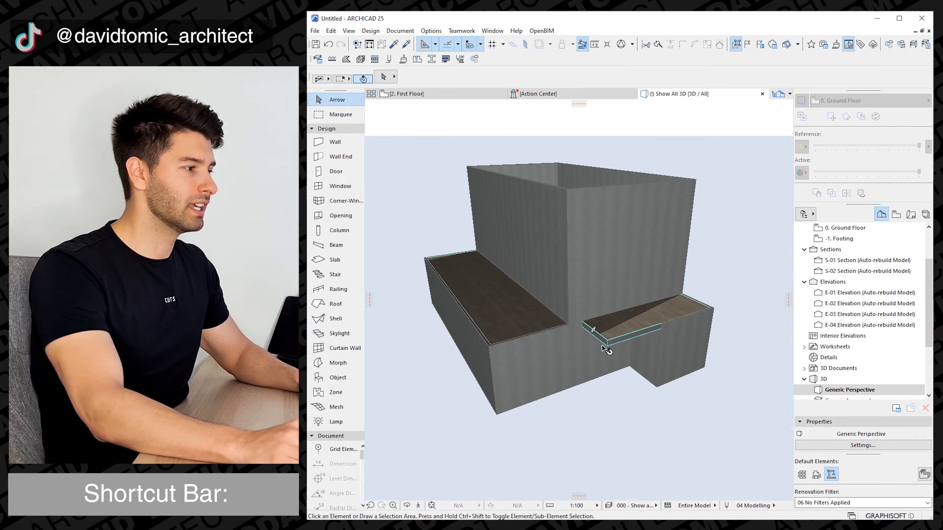
left_click(606, 342)
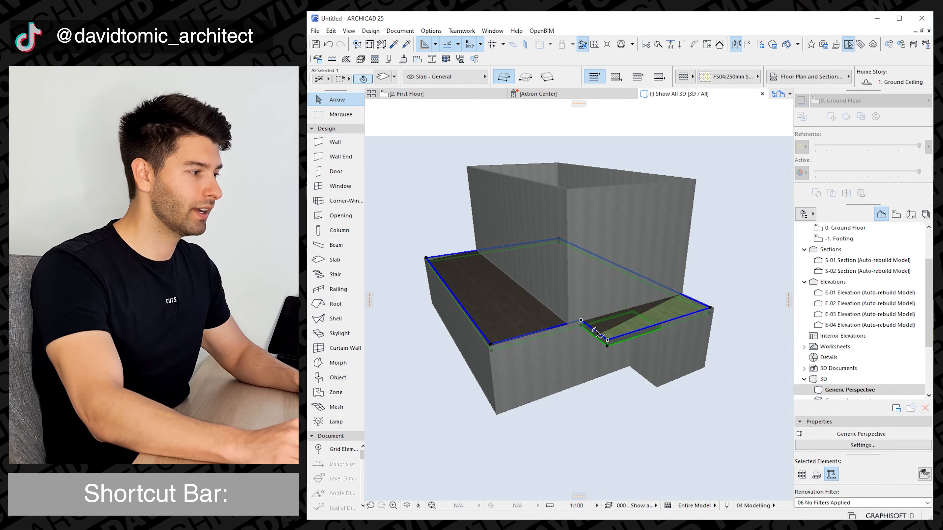
left_click(595, 333)
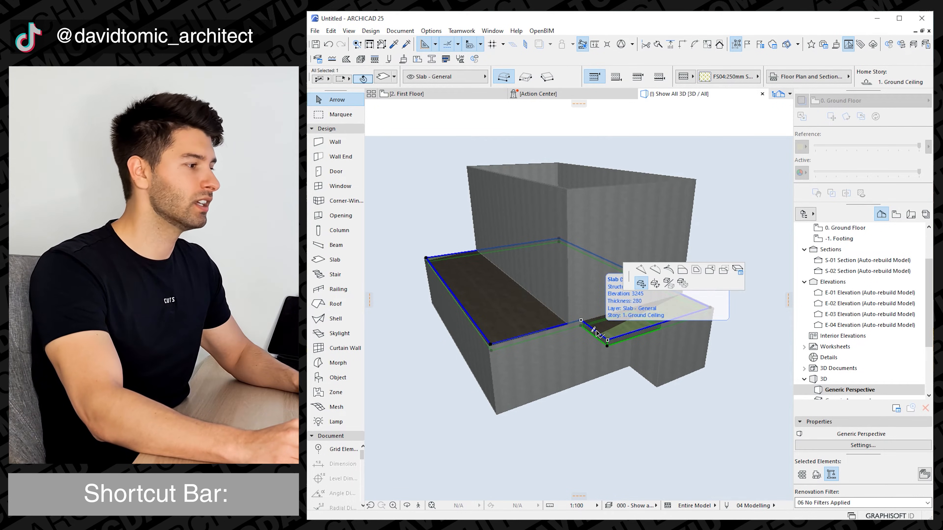
left_click(681, 277)
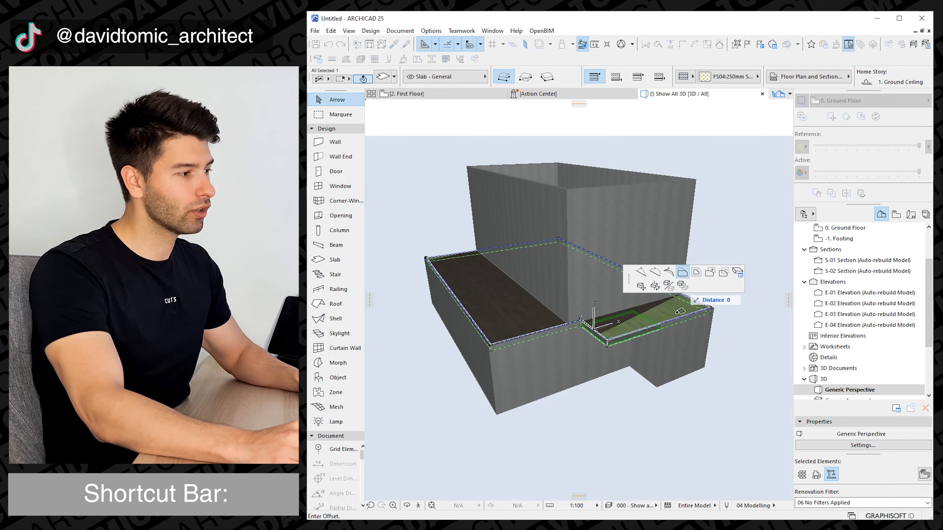
left_click(664, 326)
key("Escape")
Step: Offset the slab edge beside the return wall by a further 110 mm so it sits within the wall
middle_click_drag(655, 385, 635, 336, "shift")
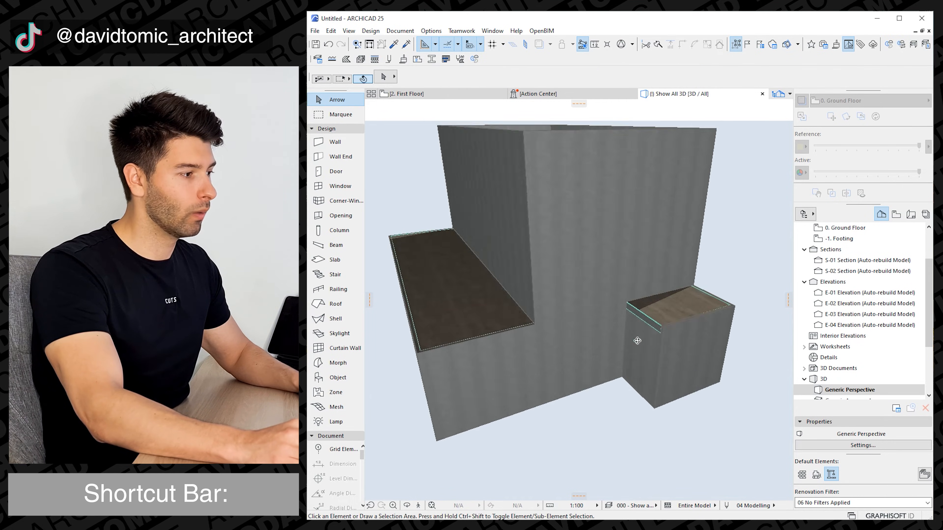
scroll(629, 364, "up", 3)
left_click(630, 364)
left_click(635, 346)
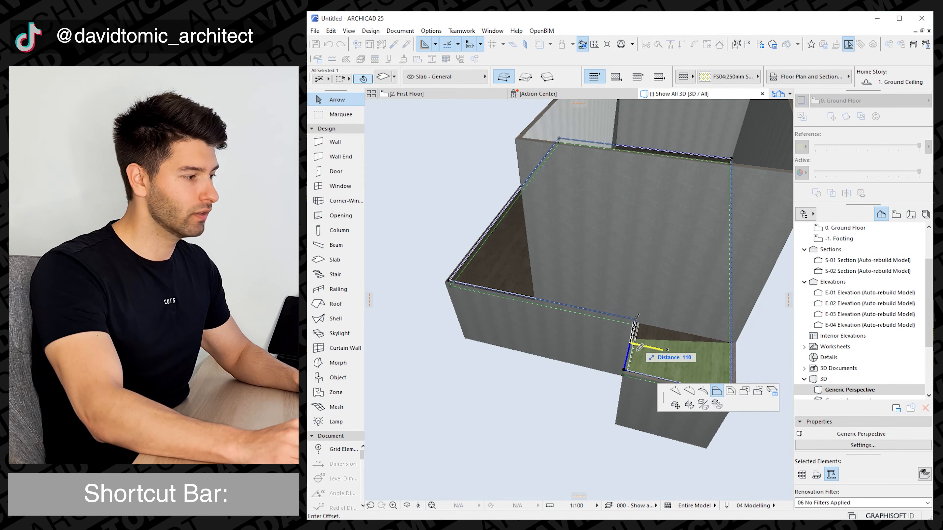
key("Escape")
middle_click_drag(644, 363, 704, 311, "shift")
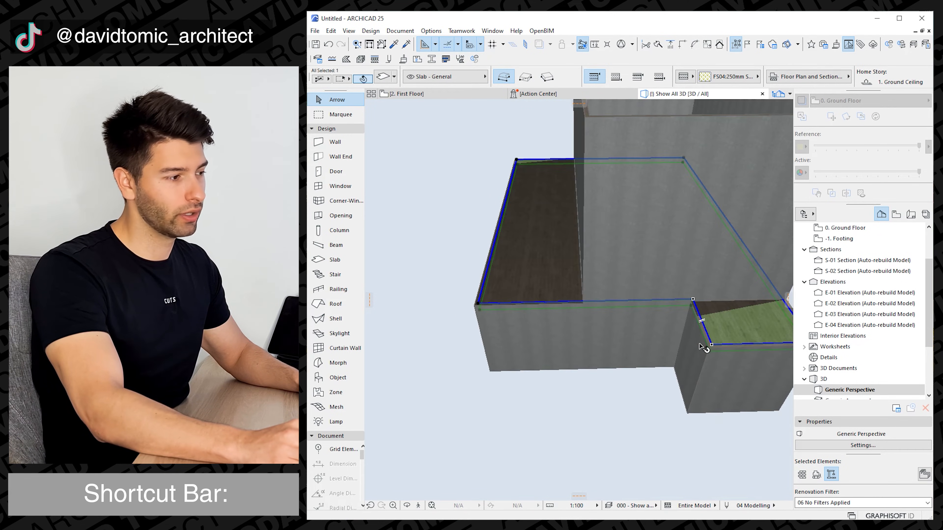
Step: Select the front first floor wall and re-enable grouping so all four first floor walls are selected together
middle_click_drag(702, 347, 595, 383, "shift")
middle_click_drag(511, 201, 557, 283, "shift")
left_click(566, 195)
middle_click_drag(566, 195, 555, 257, "shift")
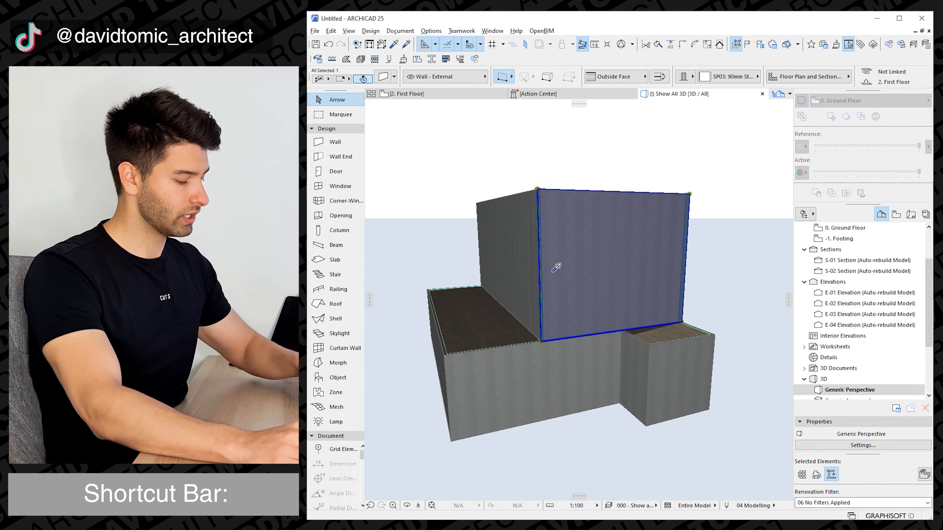
key("alt+g")
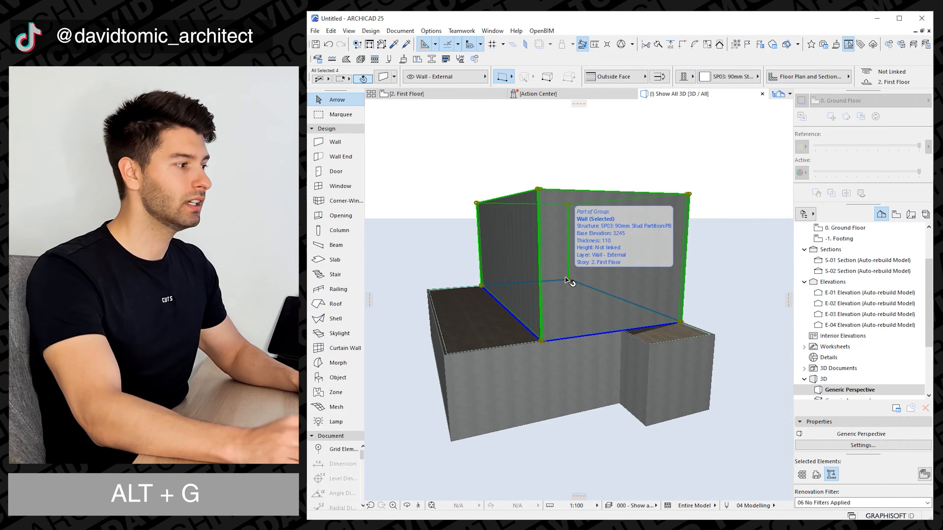
middle_click_drag(567, 281, 585, 324, "shift")
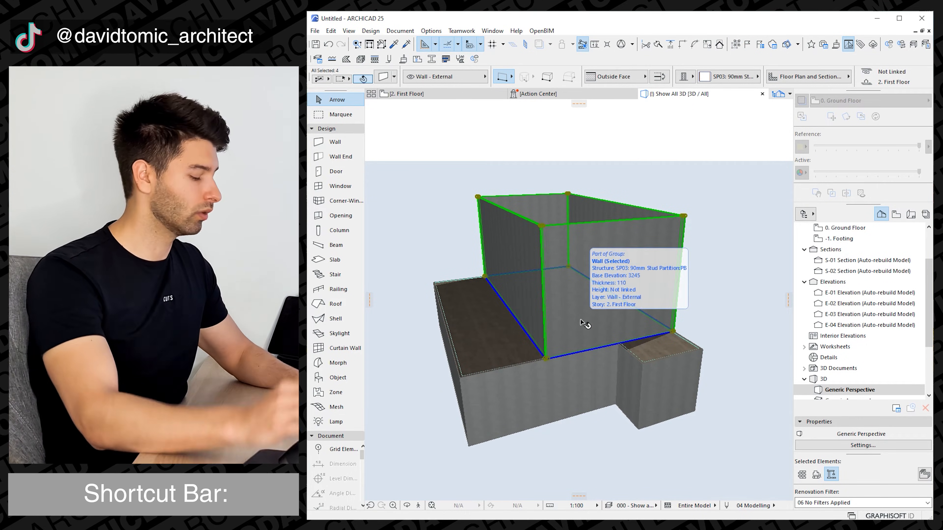
Step: Keep the top of the four first floor walls unlinked and set their height to about 2.74 m
key("ctrl+t")
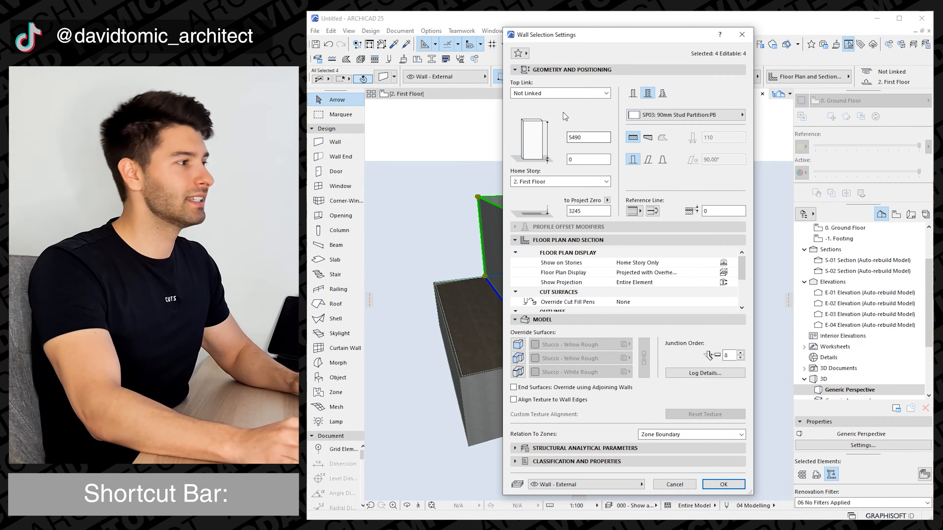
left_click(566, 92)
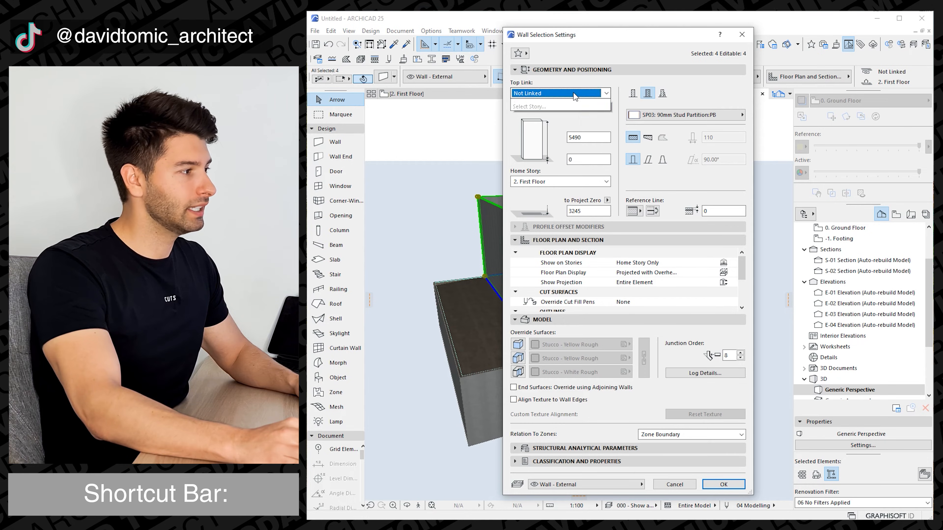
left_click(578, 93)
key("Tab")
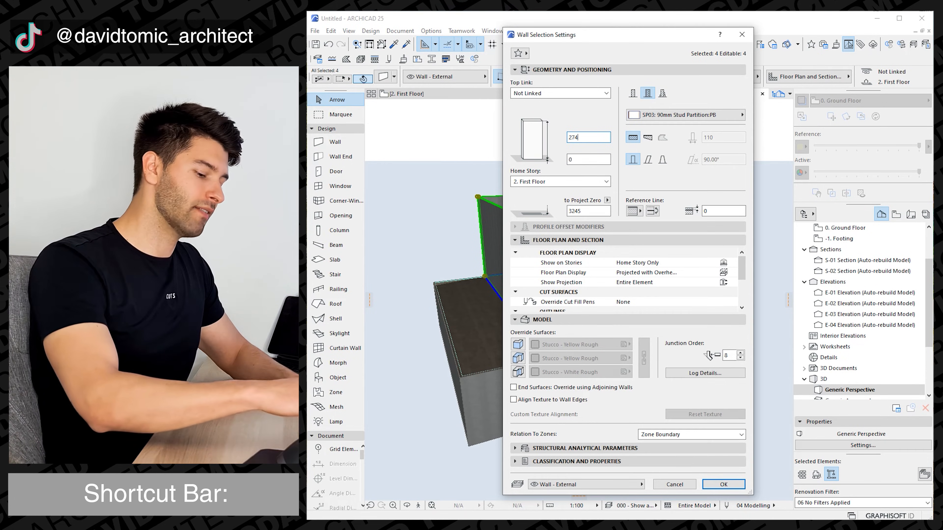
key("Return")
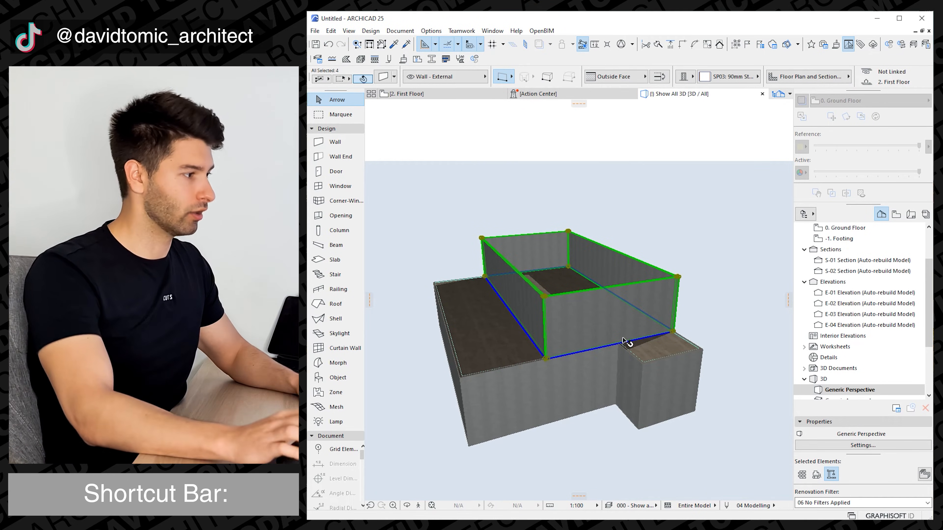
mouse_move(627, 337)
middle_mouse_down("shift")
mouse_move(615, 364)
mouse_move(578, 334)
mouse_move(557, 331)
mouse_move(612, 319)
mouse_move(634, 343)
middle_mouse_up("shift")
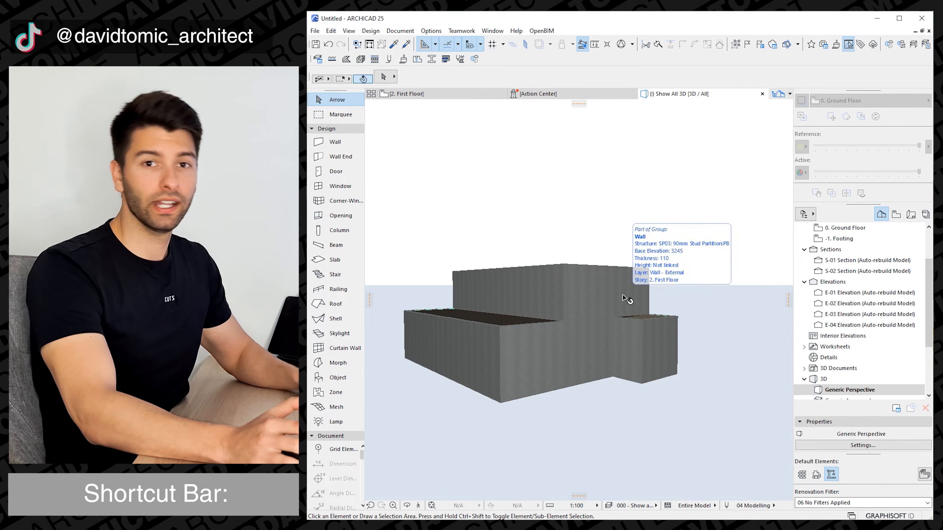
left_click_drag(551, 368, 491, 413)
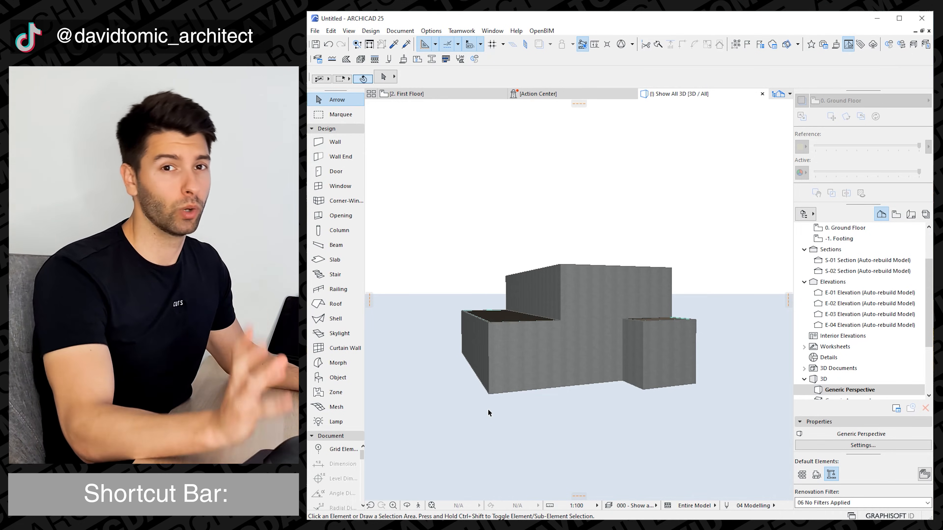
middle_click_drag(561, 365, 564, 390, "shift")
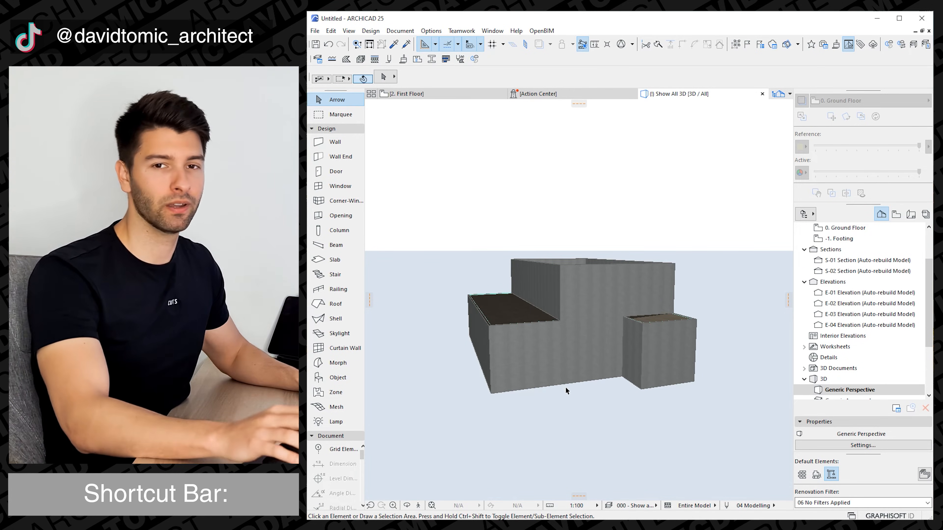
Step: On the Ground Floor plan, draw a U-shaped blade wall 250 mm wide projecting 2000 mm forward from the house's front-left corner
scroll(854, 305, "up", 2)
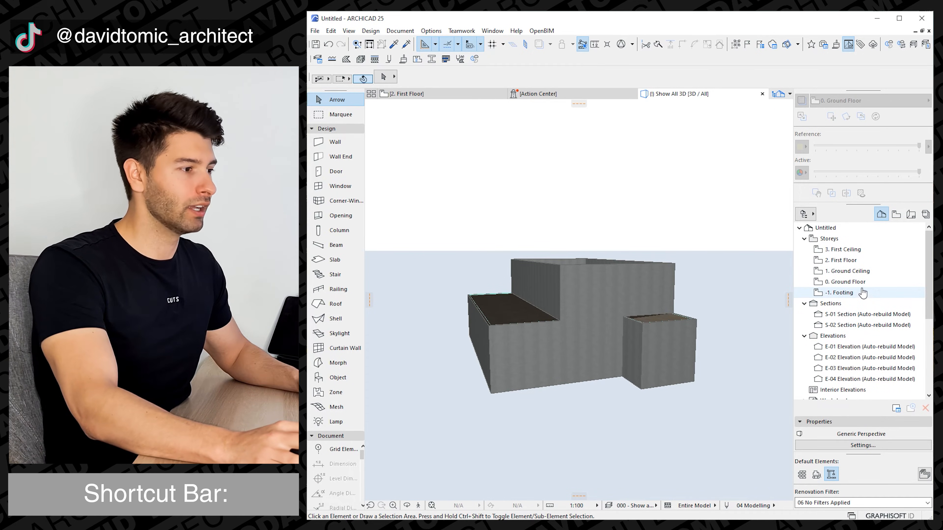
double_click(847, 281)
scroll(537, 411, "up", 2)
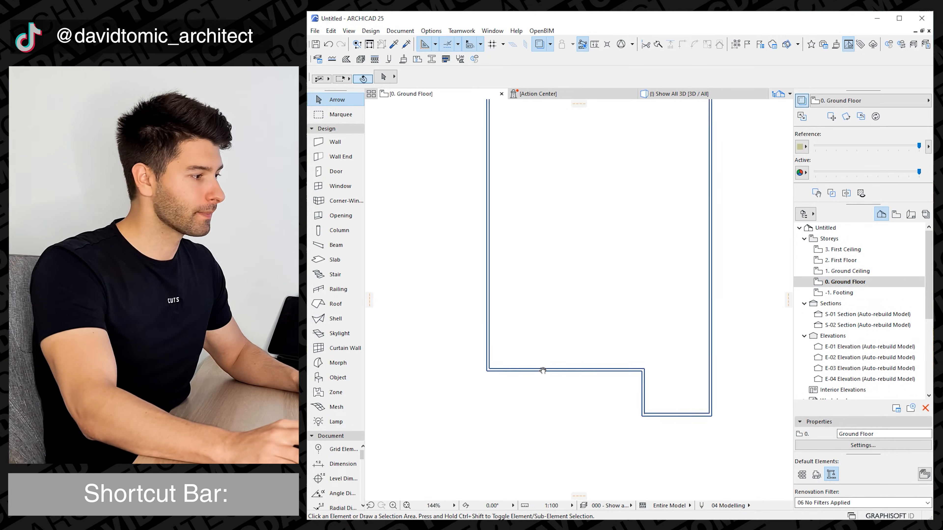
middle_click_drag(542, 371, 540, 332)
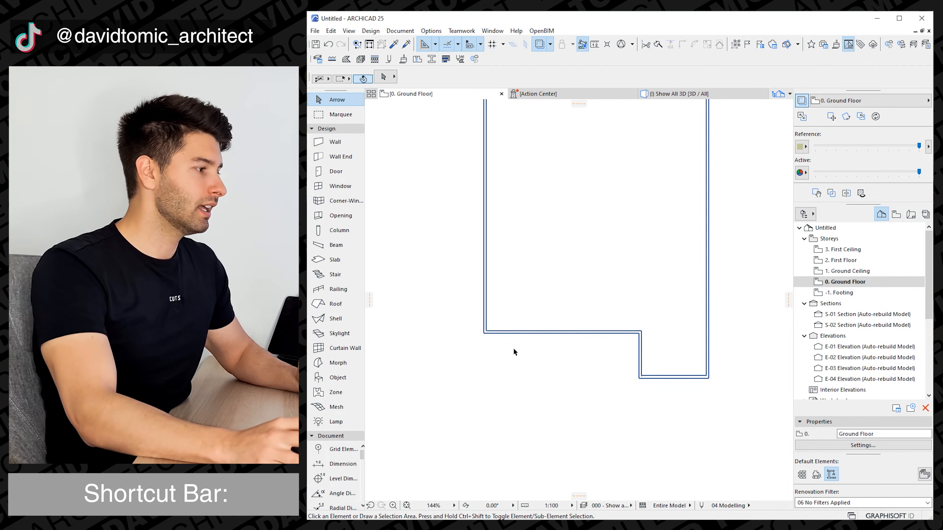
key("w")
left_click(483, 332)
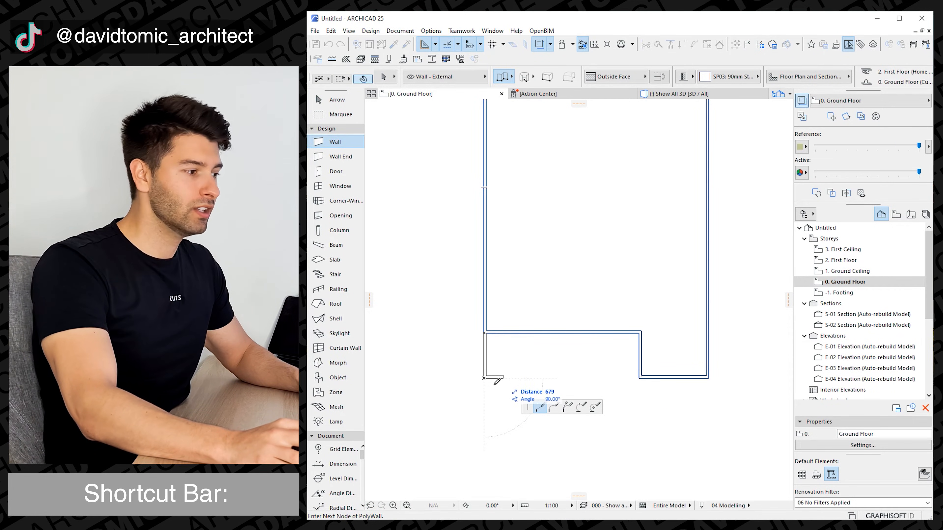
type("250")
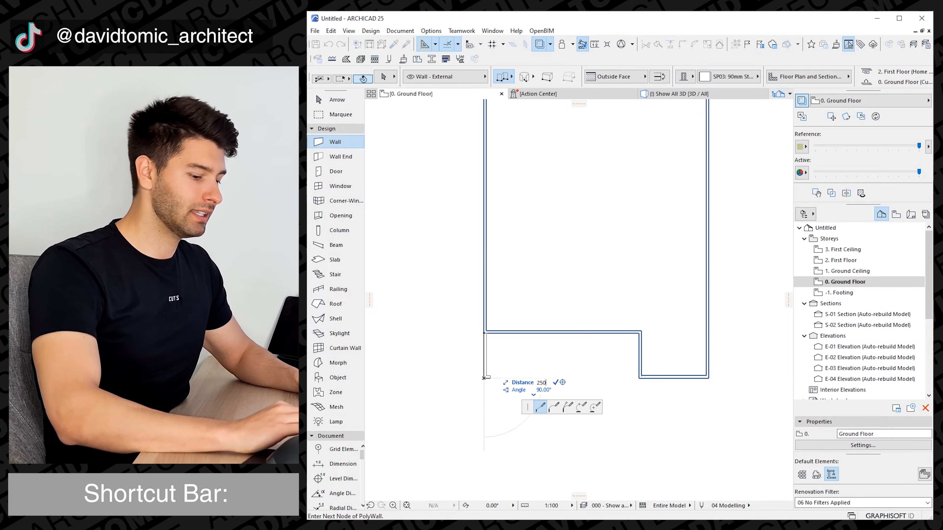
type("0")
key("Return")
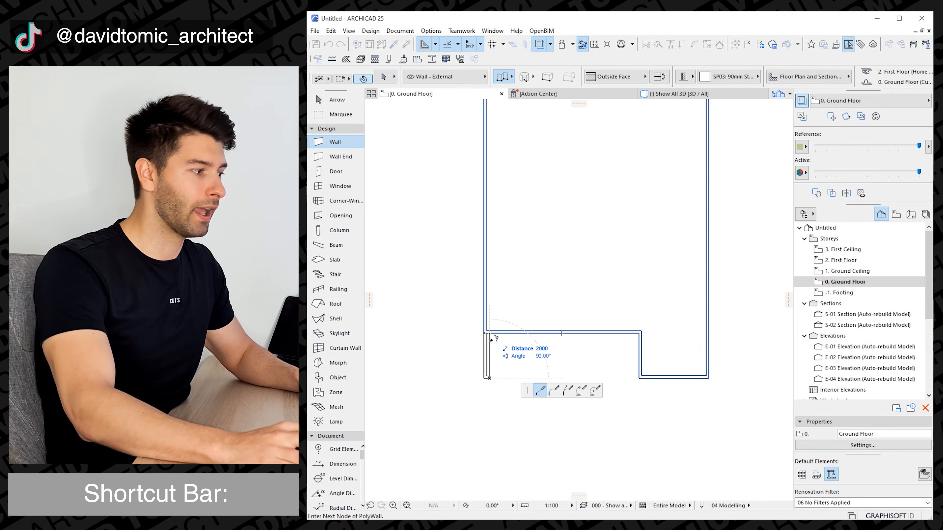
key("Escape")
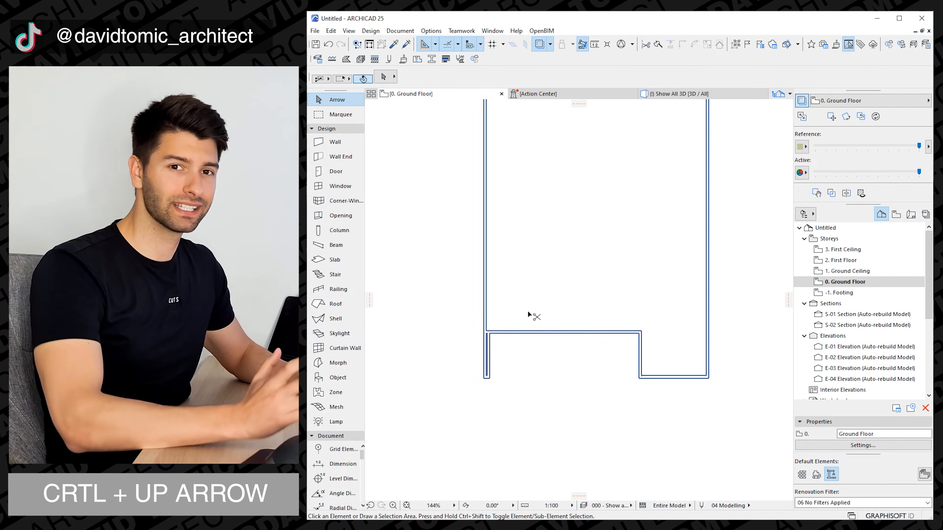
Step: Step up and down between the storeys and finish on the Ground Ceiling plan
key("ctrl+Up")
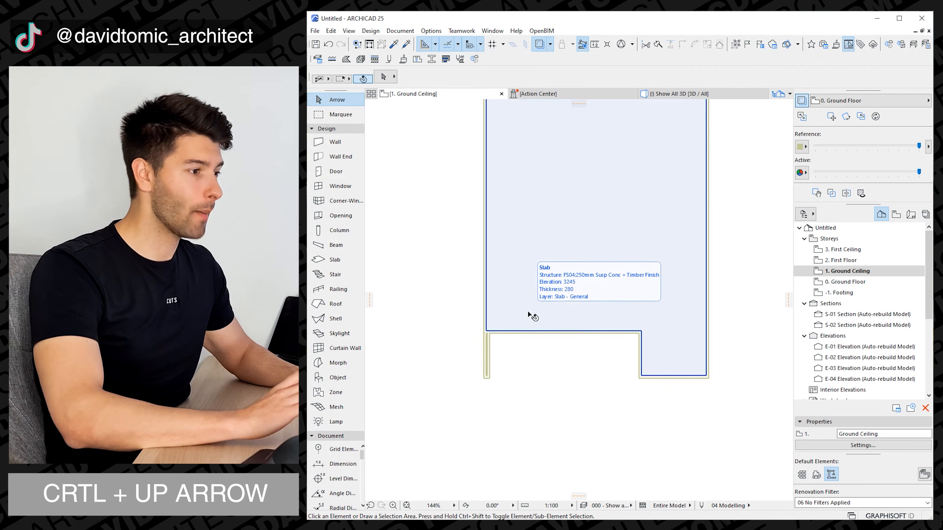
scroll(829, 293, "down", 1)
scroll(839, 283, "up", 1)
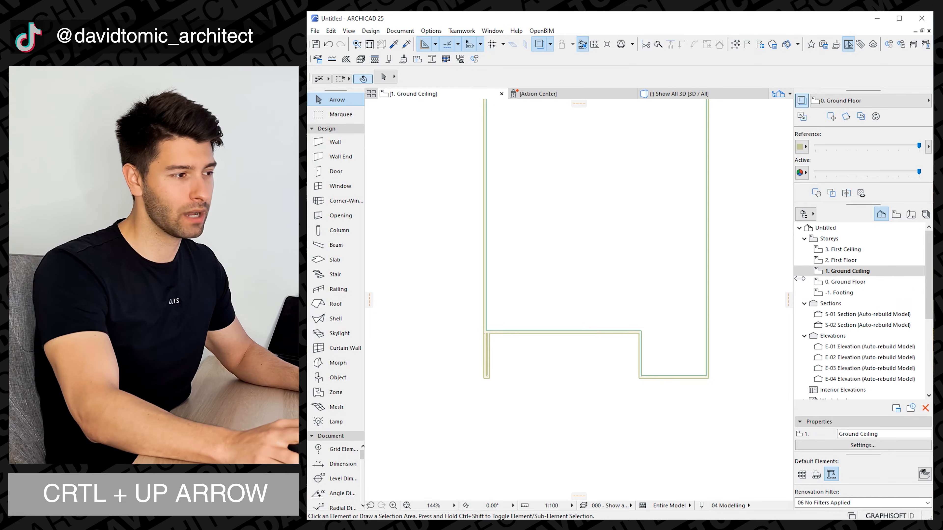
key("ctrl+Down")
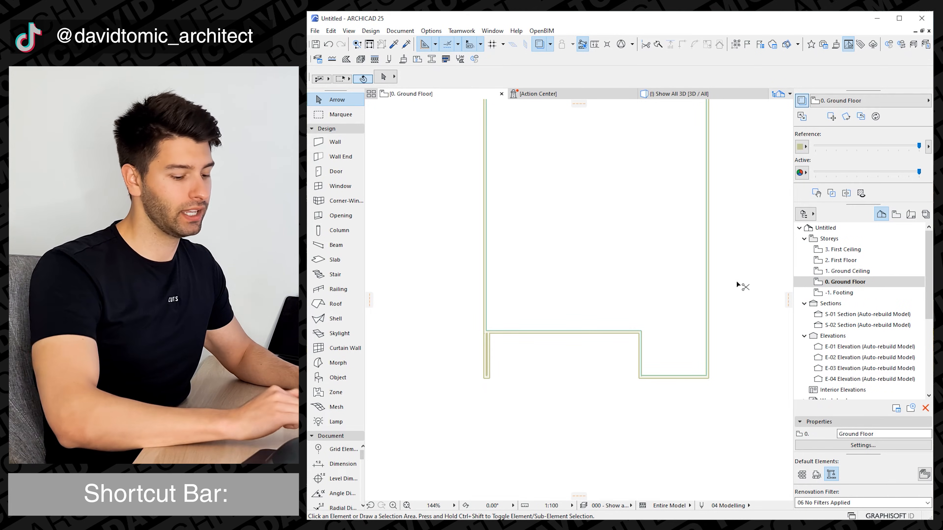
key("ctrl+Up")
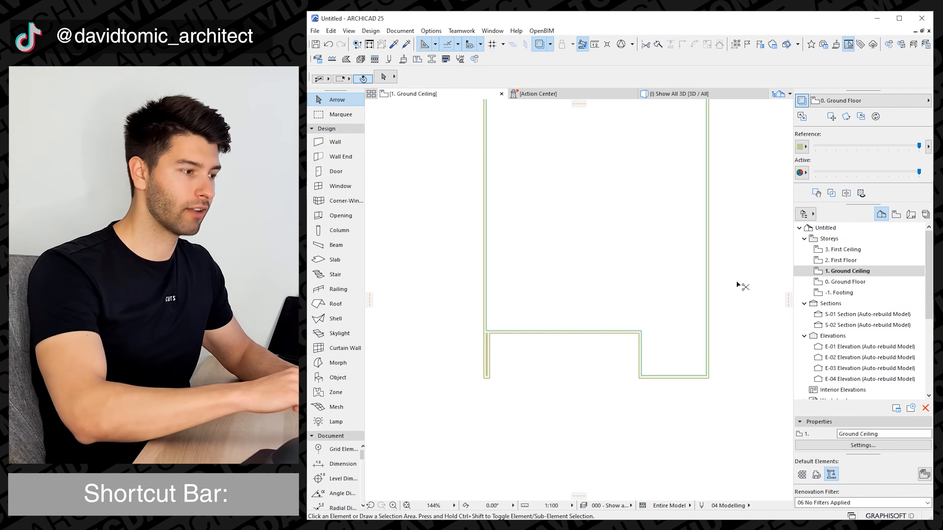
key("ctrl+Up")
key("ctrl+Down")
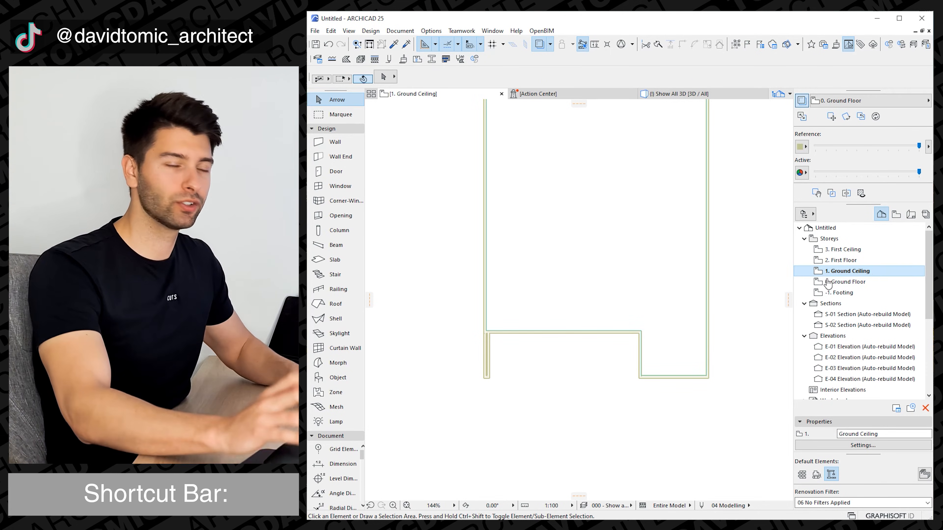
Step: Using the existing slab's settings, draw a rectangular front slab about 9750 by 2000 mm from the blade wall to the opposite exterior wall
left_click(570, 328, "alt")
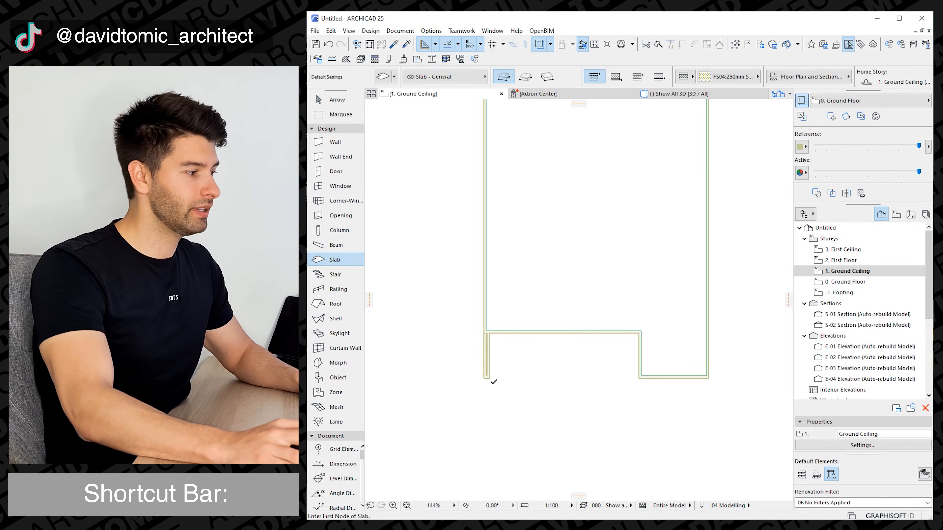
left_click(490, 379)
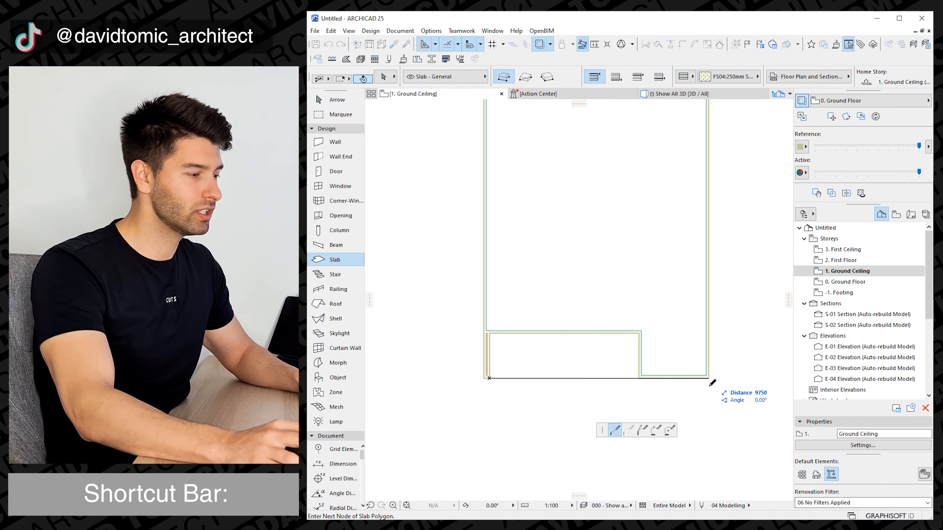
left_click(706, 378)
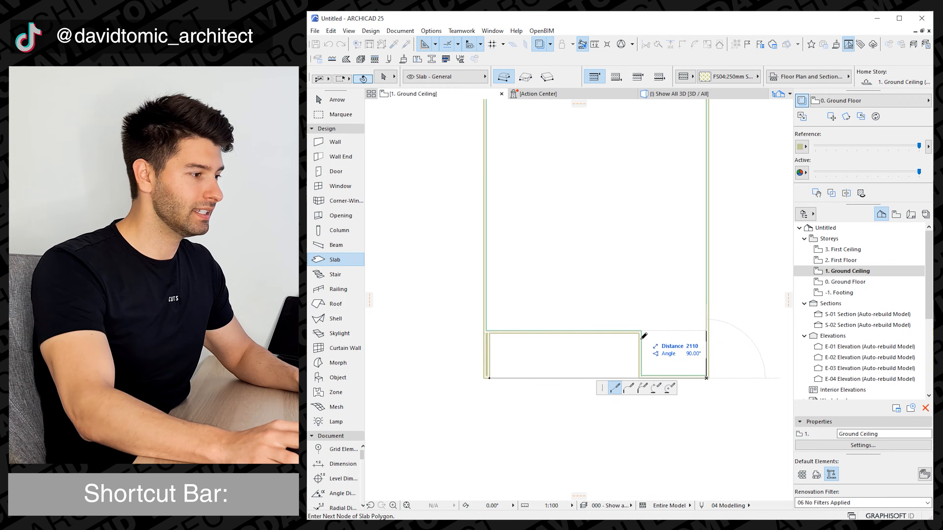
left_click(643, 336)
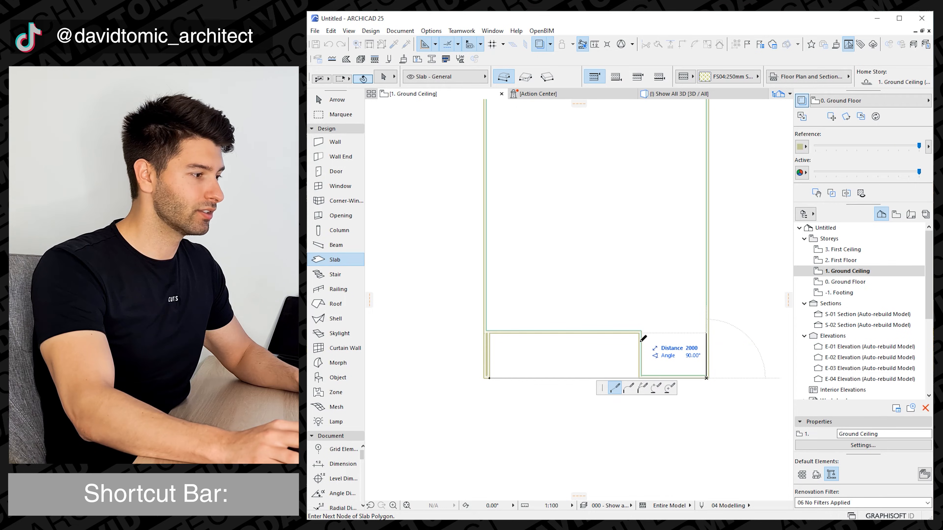
left_click(489, 333)
left_click(543, 381, "shift")
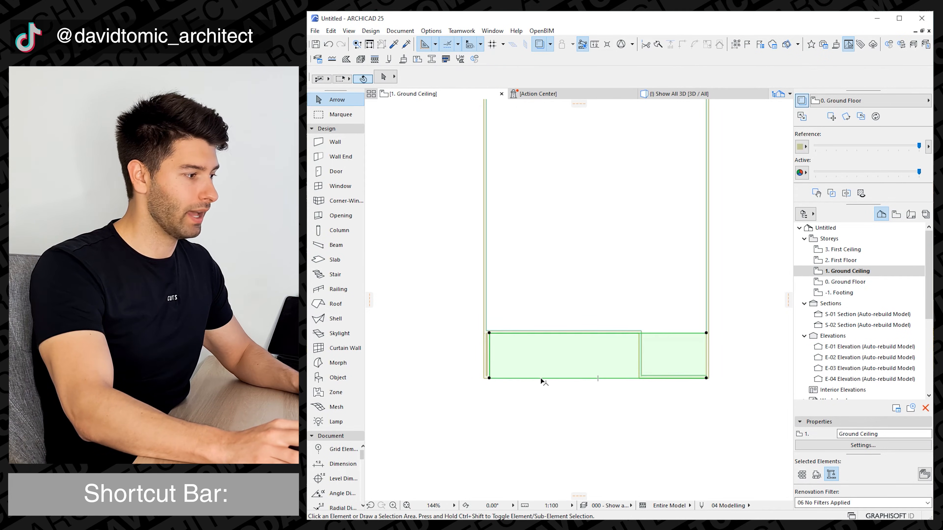
left_click(540, 378)
left_click(627, 427)
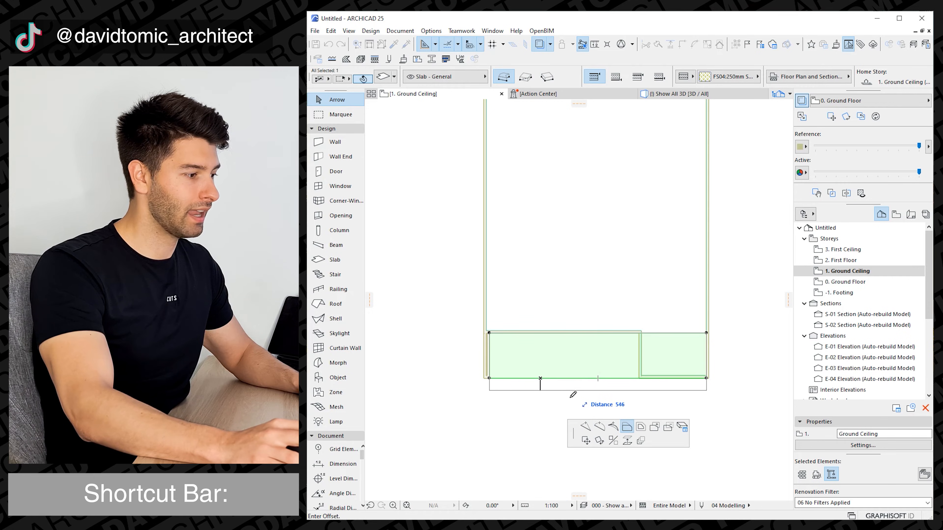
key("Return")
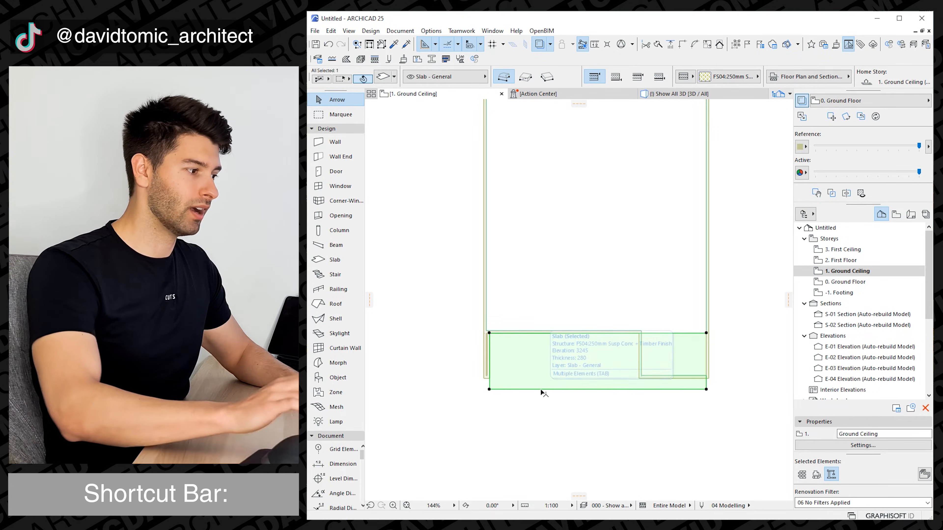
key("ctrl+z")
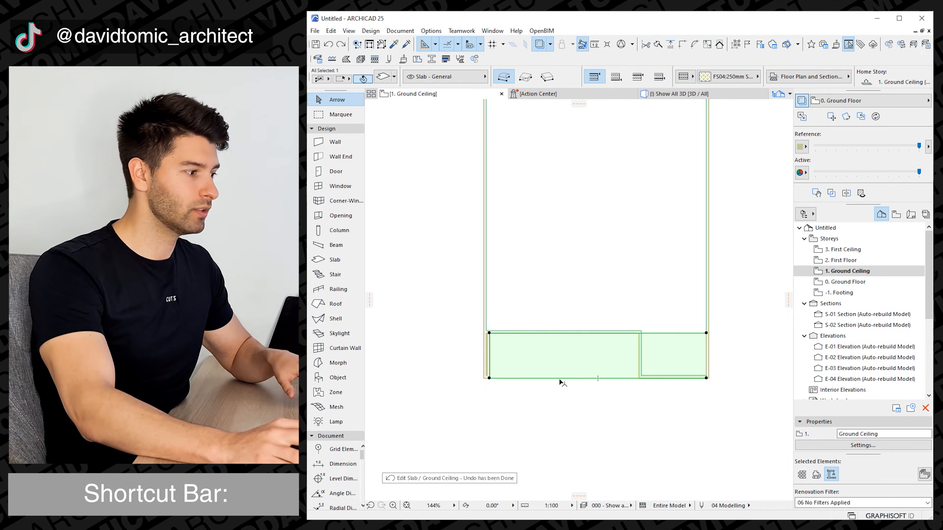
Step: Offset the front edge of the new slab outward by 500 mm
left_click(558, 378)
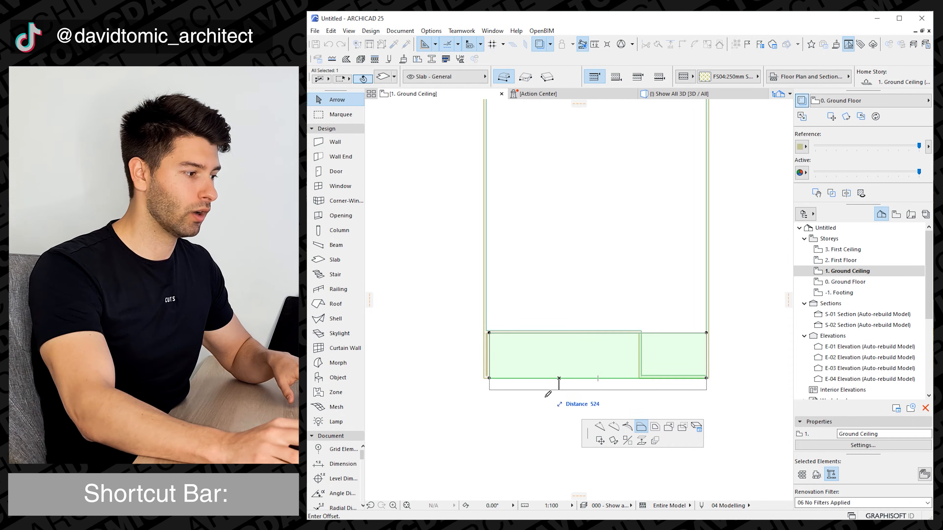
type("50")
key("Return")
key("Escape")
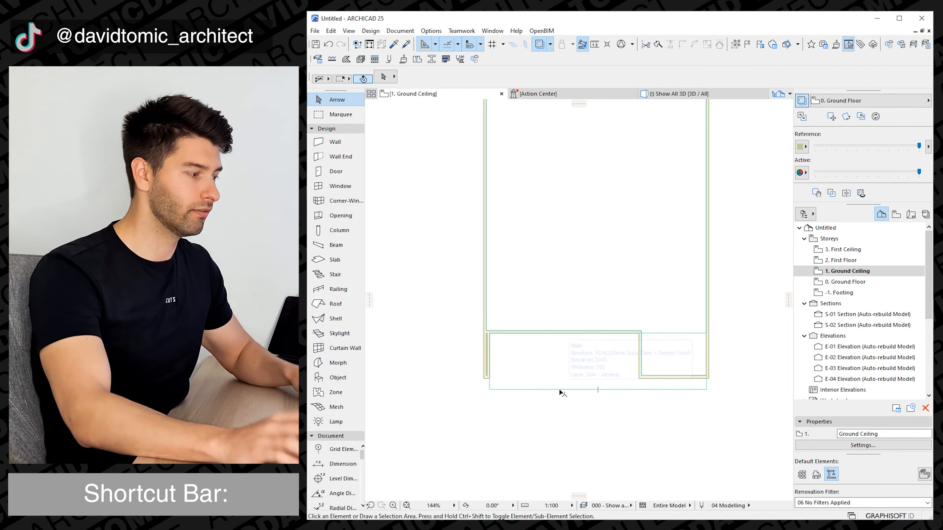
Step: On the Ground Floor plan, select the three blade walls and move them 500 mm forward
key("ctrl+Down")
left_click(477, 372)
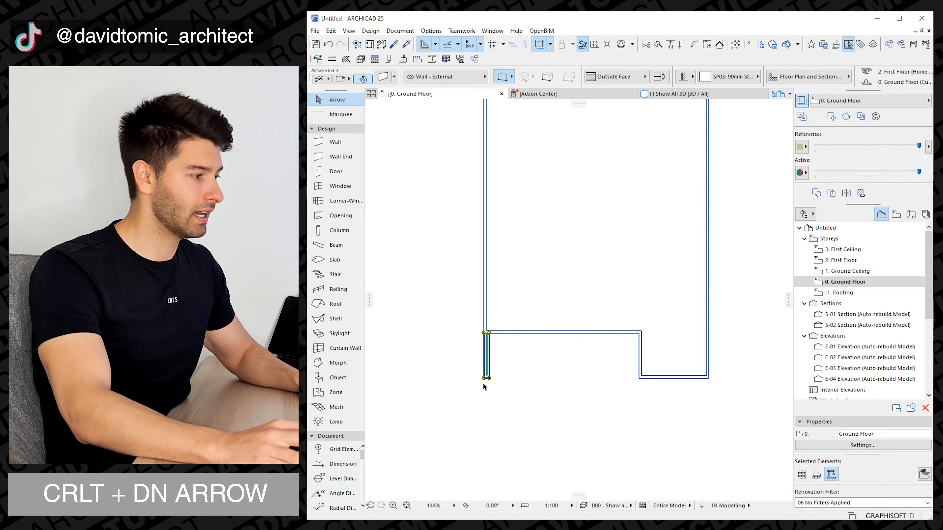
key("ctrl+d")
left_click(490, 378)
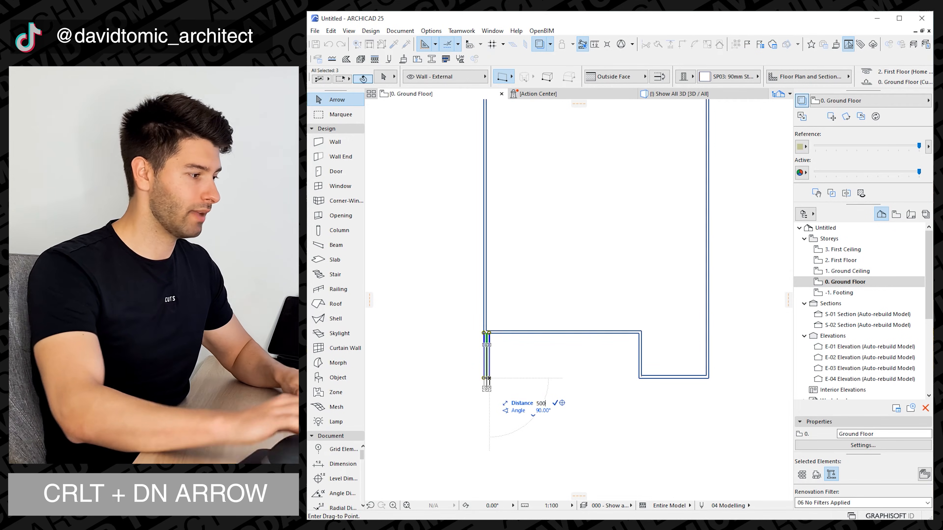
left_click(489, 388)
key("Escape")
Step: Suspend grouping and stretch the blade's two long walls back to meet the front wall of the house
left_click(492, 346)
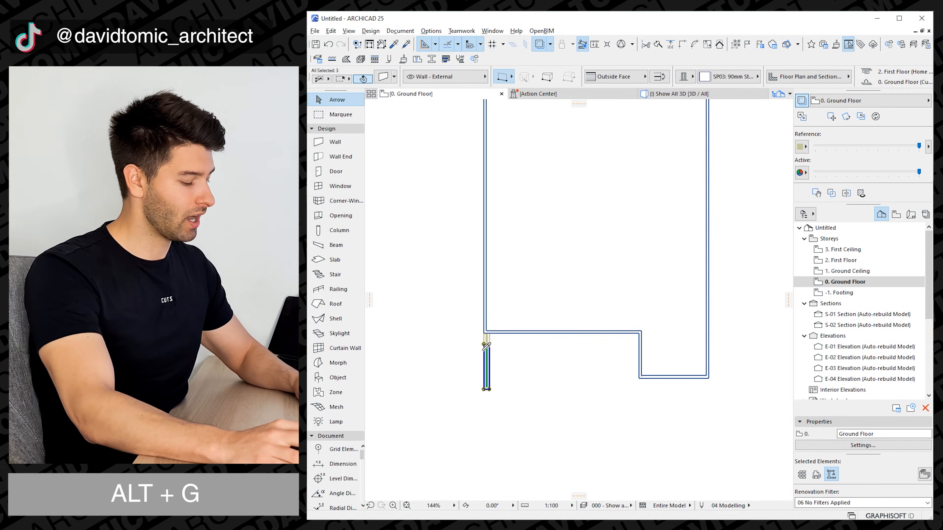
left_click(489, 348)
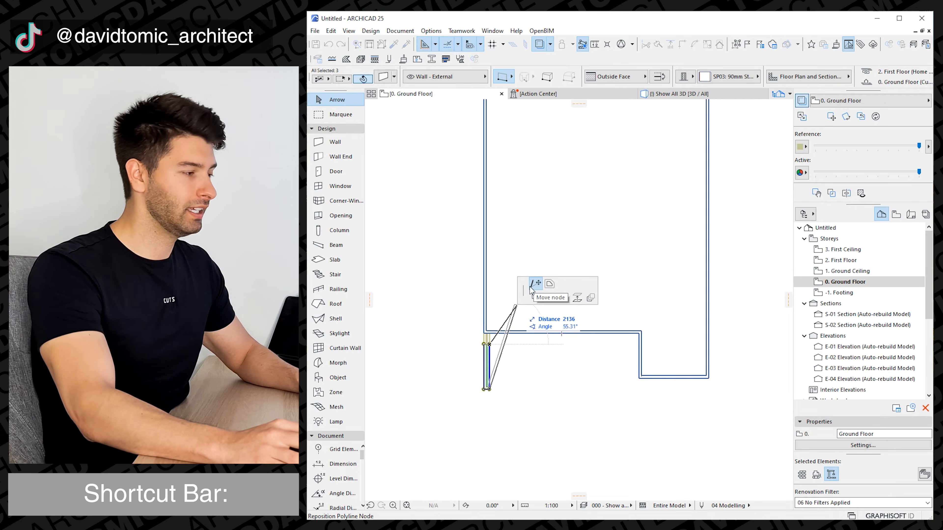
left_click(486, 333)
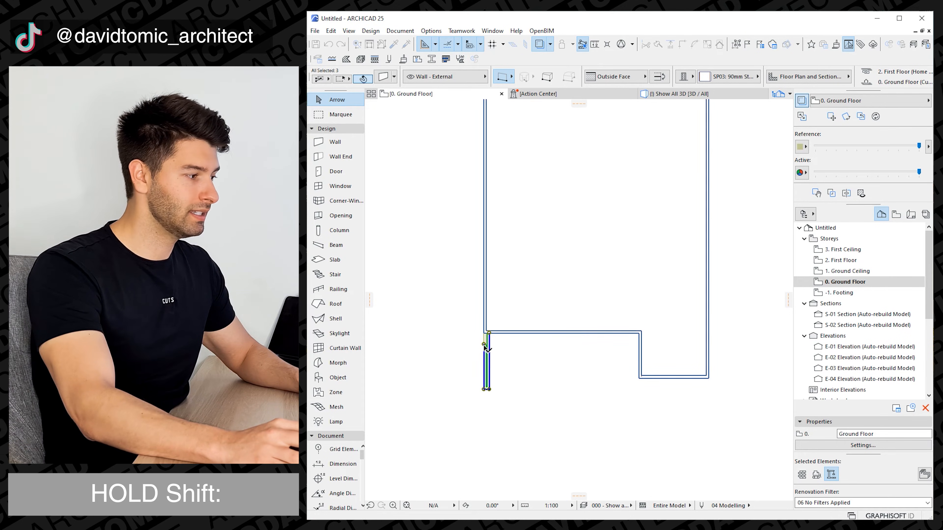
left_click(488, 375)
key("Escape")
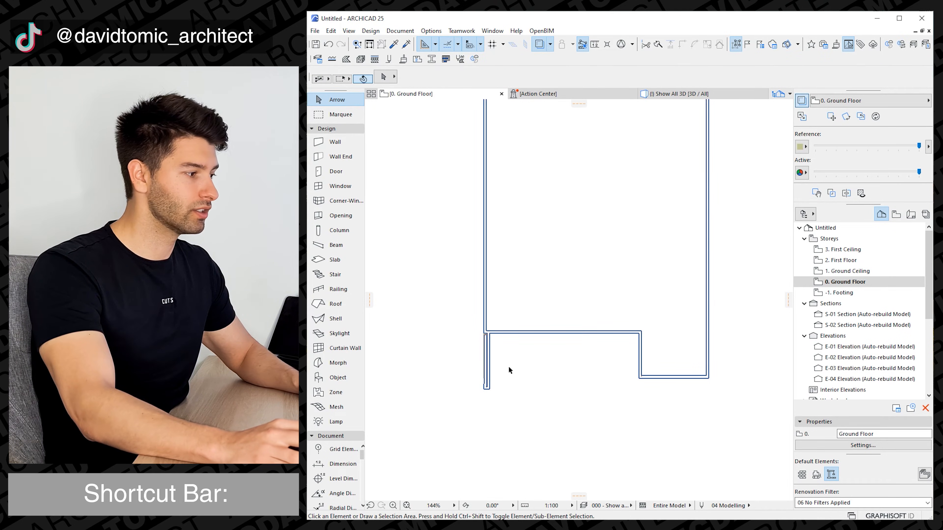
scroll(485, 333, "up", 6)
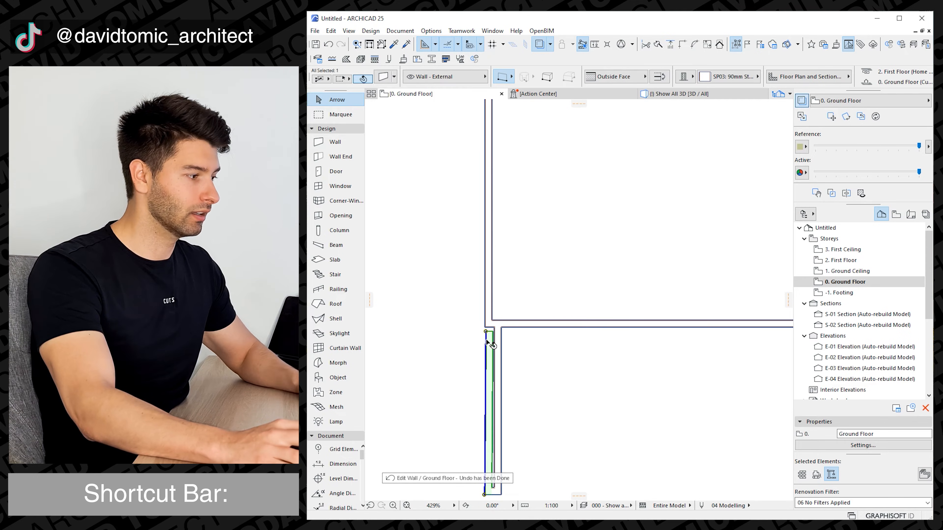
key("ctrl+a")
Step: Copy the three blade walls, paste them at the same position on the First Floor plan, and select the pasted walls
scroll(484, 353, "down", 4)
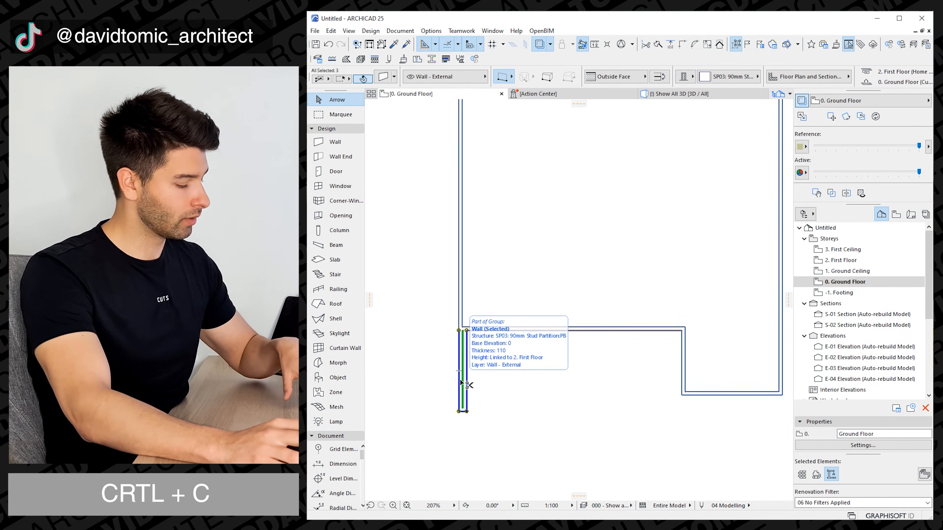
key("ctrl+Up")
key("ctrl+Up")
scroll(525, 386, "down", 2)
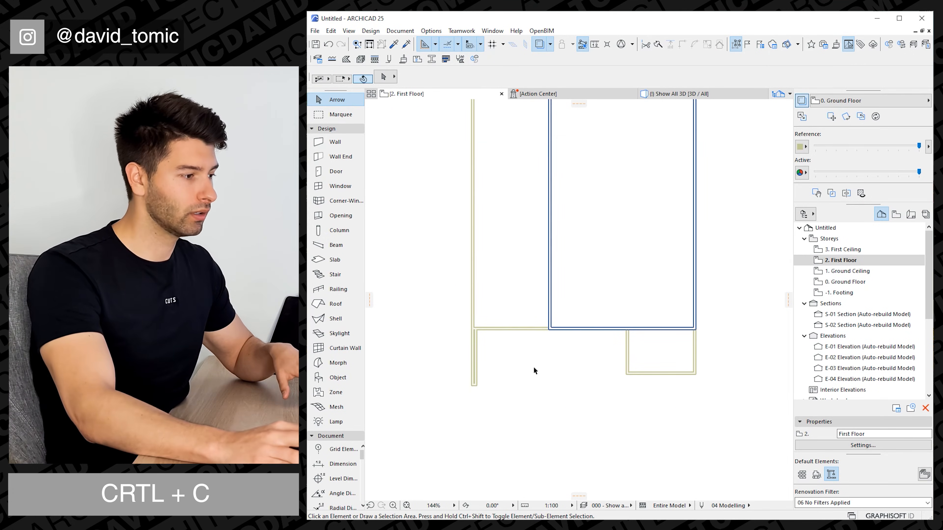
key("ctrl+v")
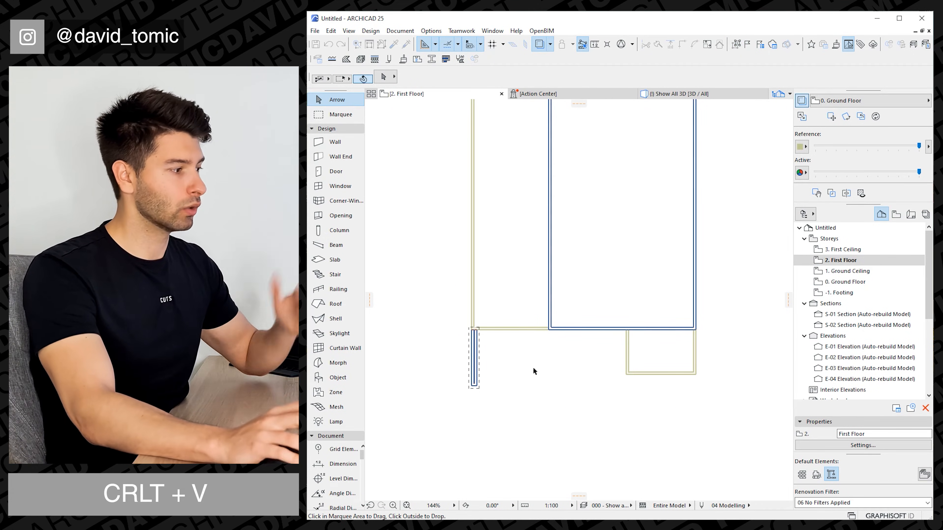
left_click_drag(508, 409, 440, 365)
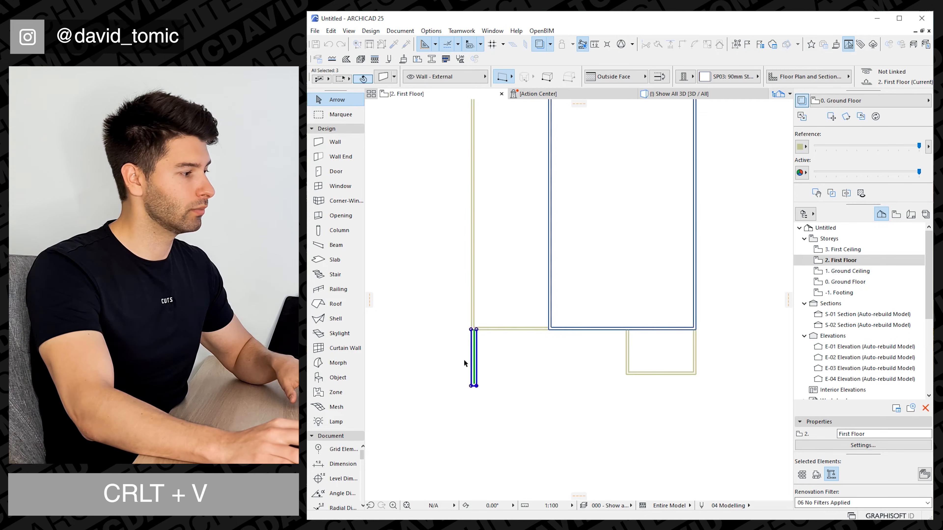
Step: Move the three pasted blade walls across to the opposite front corner of the first floor, aligned with its outer wall face
key("ctrl+d")
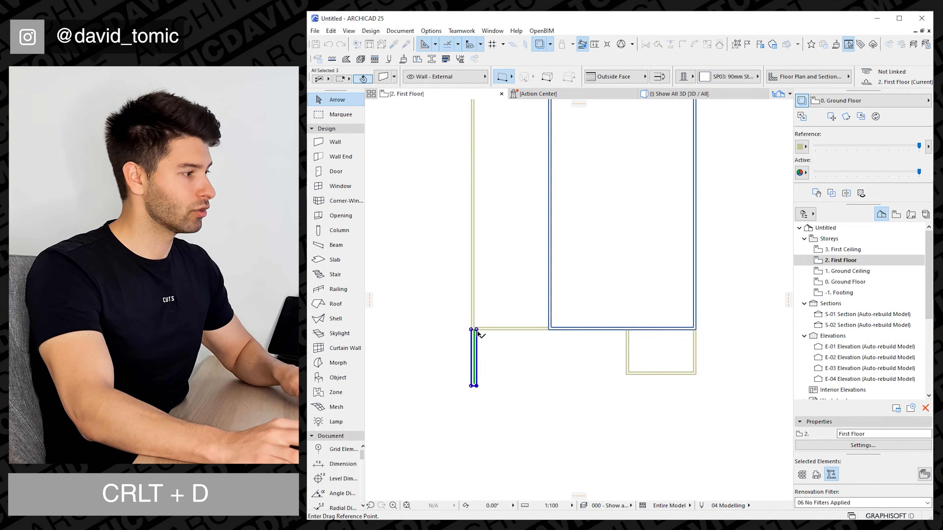
left_click(477, 331)
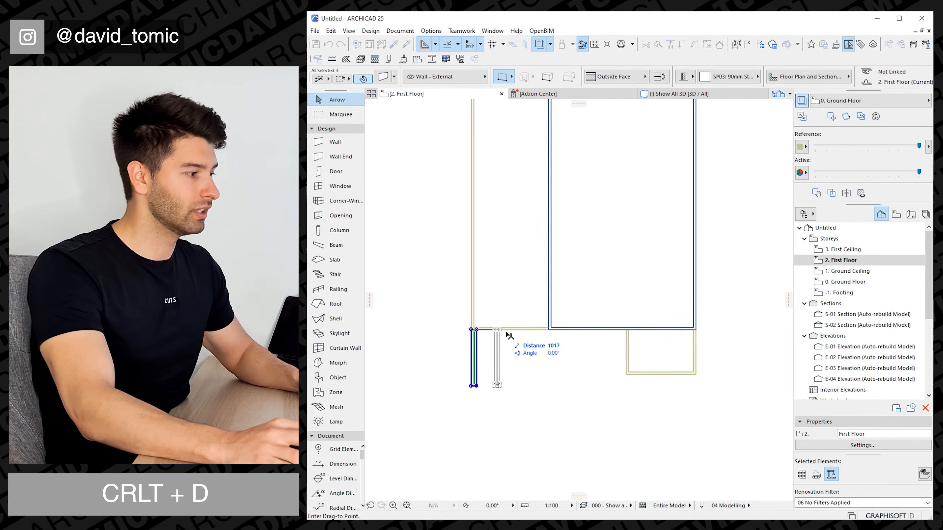
left_click(697, 330)
left_click(555, 395)
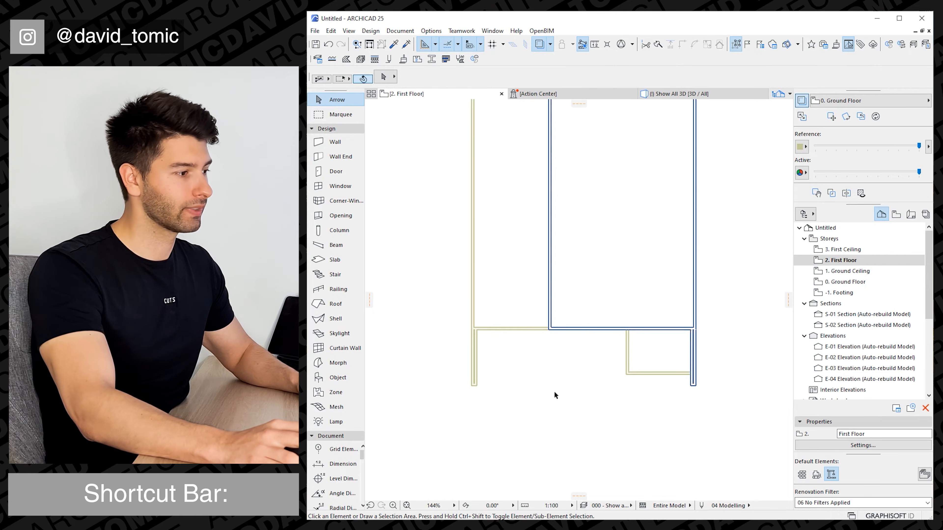
Step: In the 3D view, offset the front slab's side edge outward to the outer face of the first-floor blade wall
left_click(678, 93)
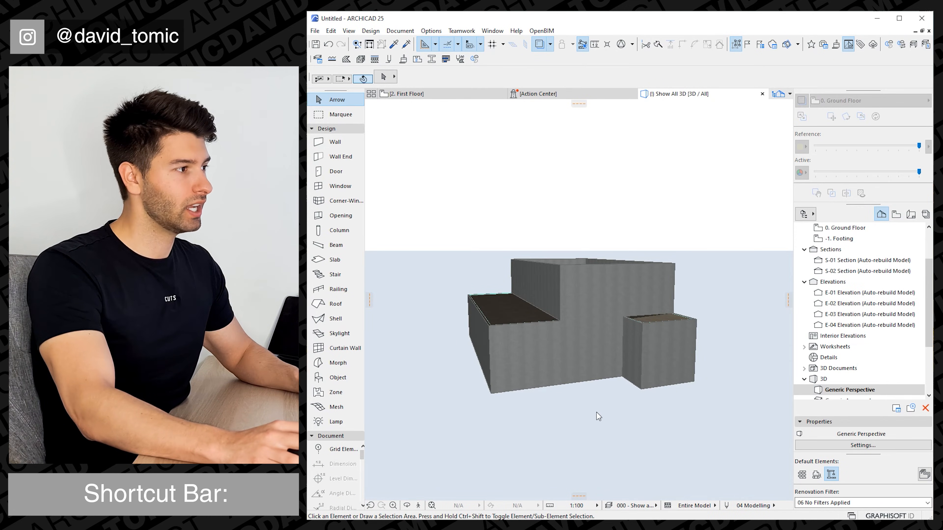
middle_click_drag(597, 413, 474, 374, "shift")
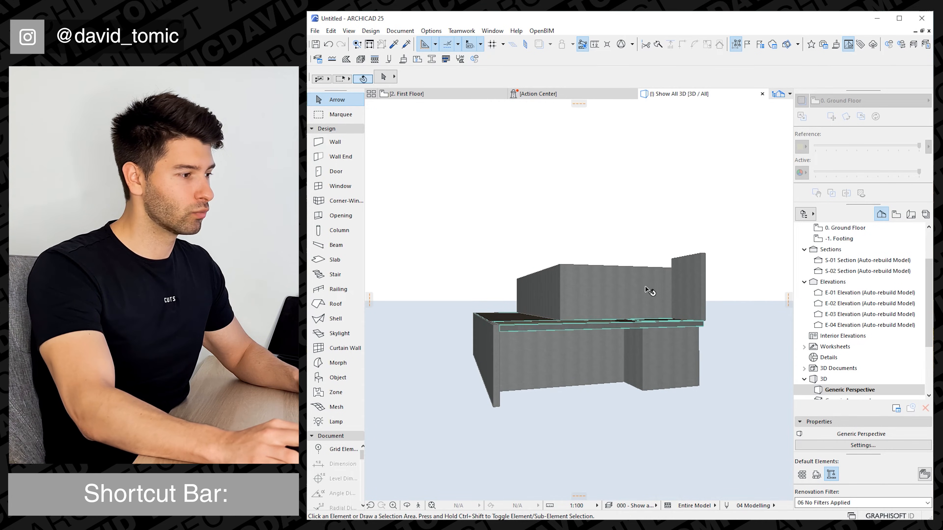
middle_click_drag(649, 292, 627, 400, "shift")
left_click(655, 347)
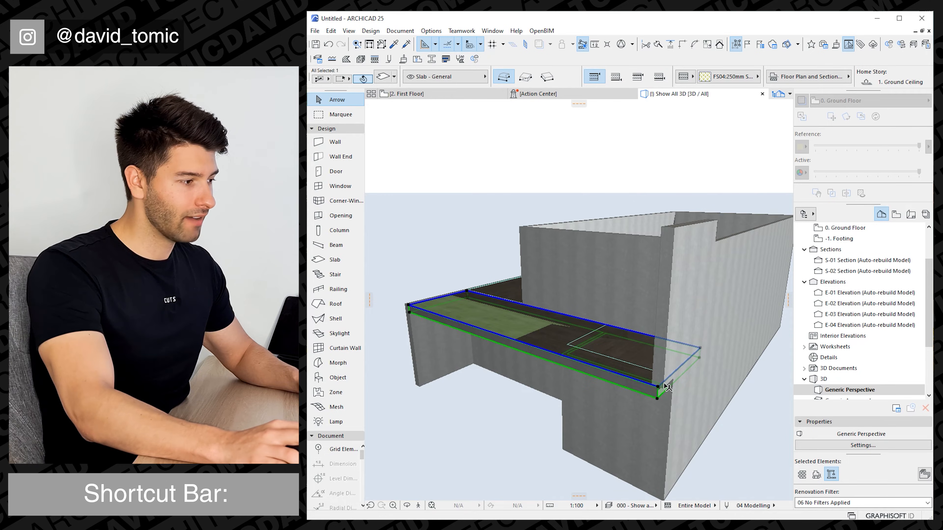
left_click(667, 387)
left_click(675, 386)
key("Escape")
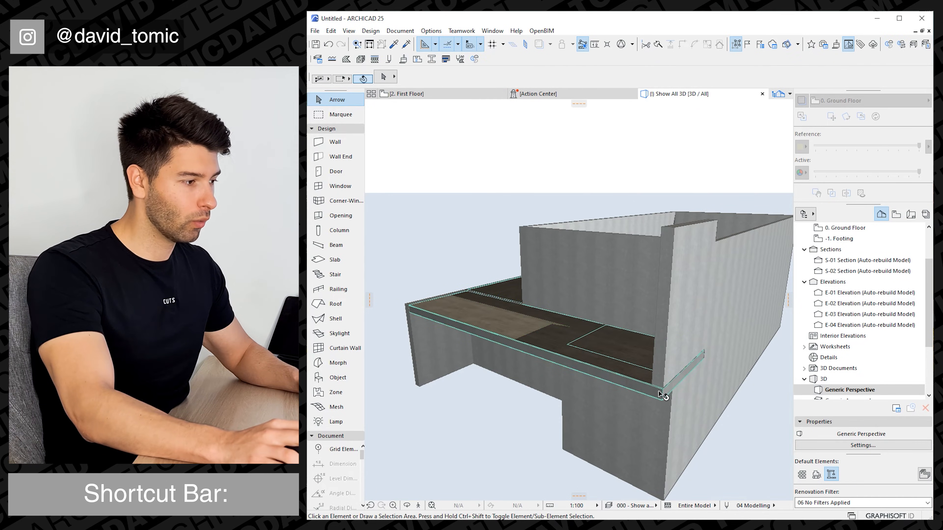
middle_click_drag(675, 385, 691, 373, "shift")
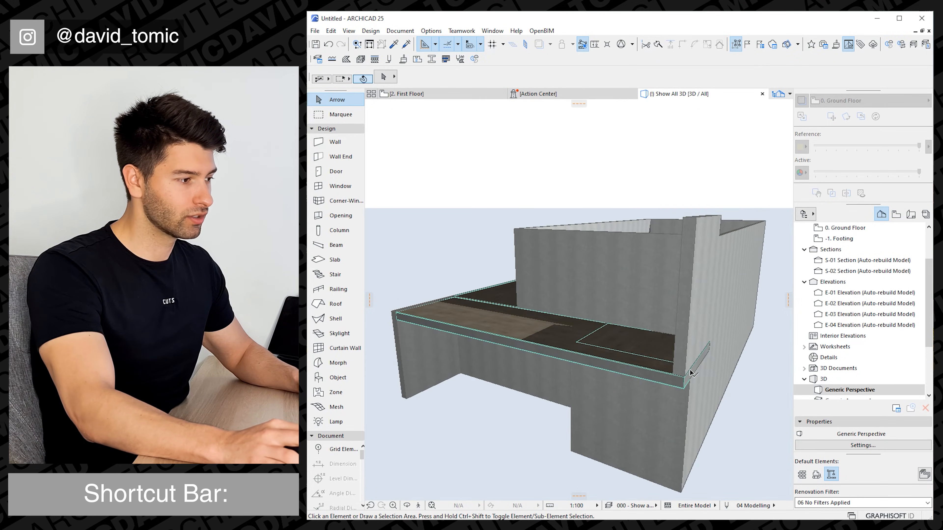
Step: Change the front slab from a composite to a basic structure with the Concrete - Structural building material
left_click(449, 333)
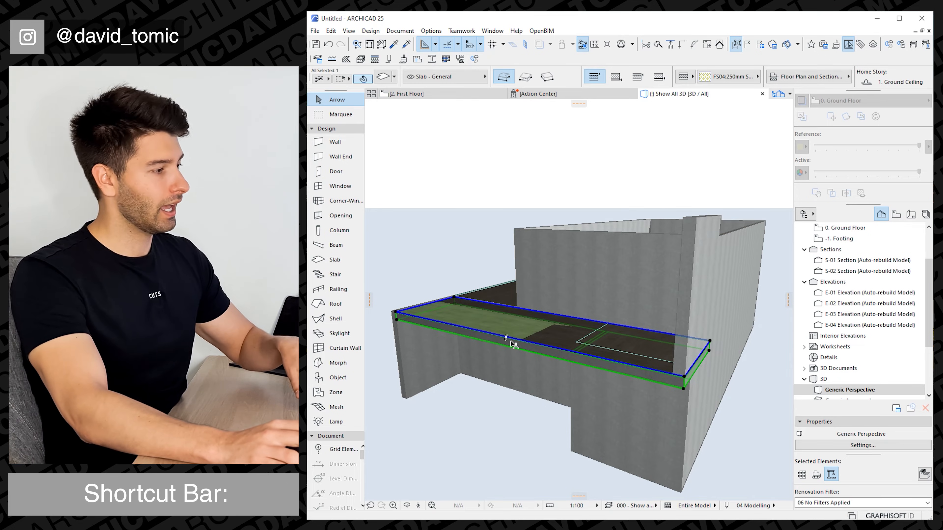
key("ctrl+t")
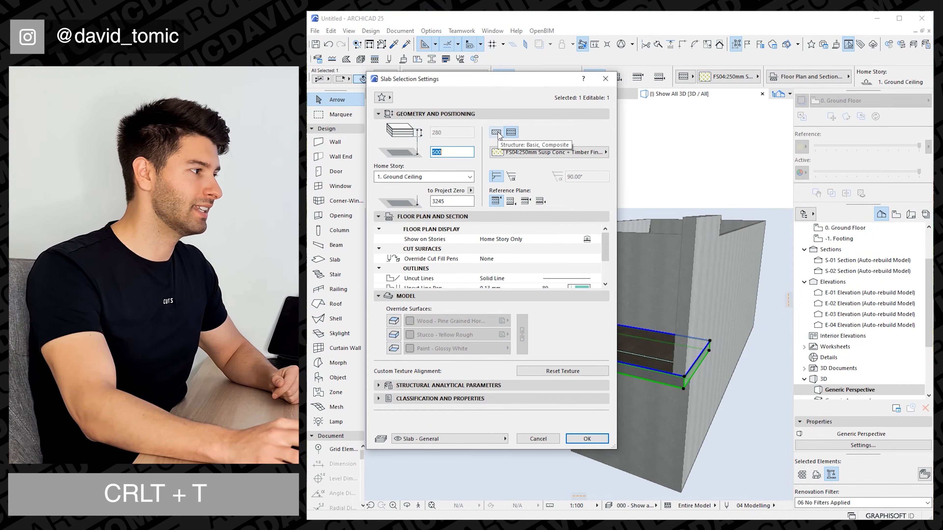
left_click(496, 133)
left_click(508, 153)
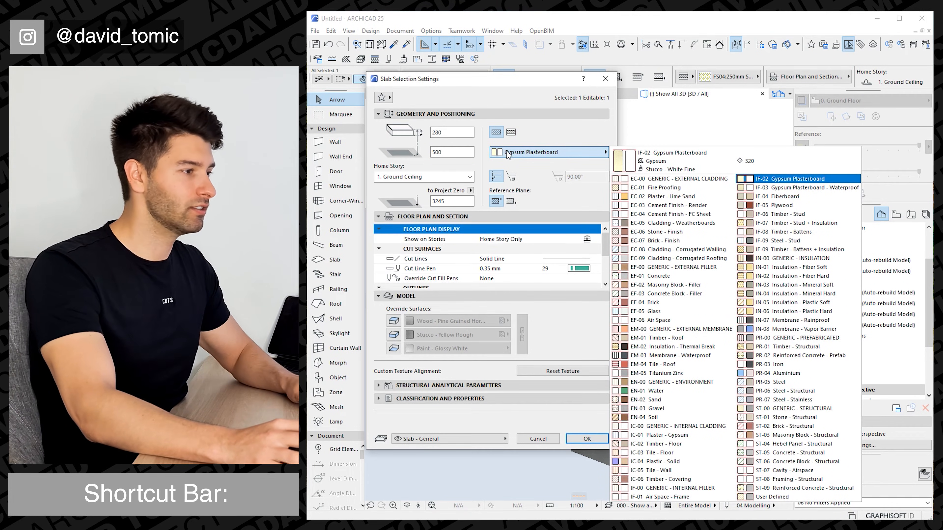
key("c")
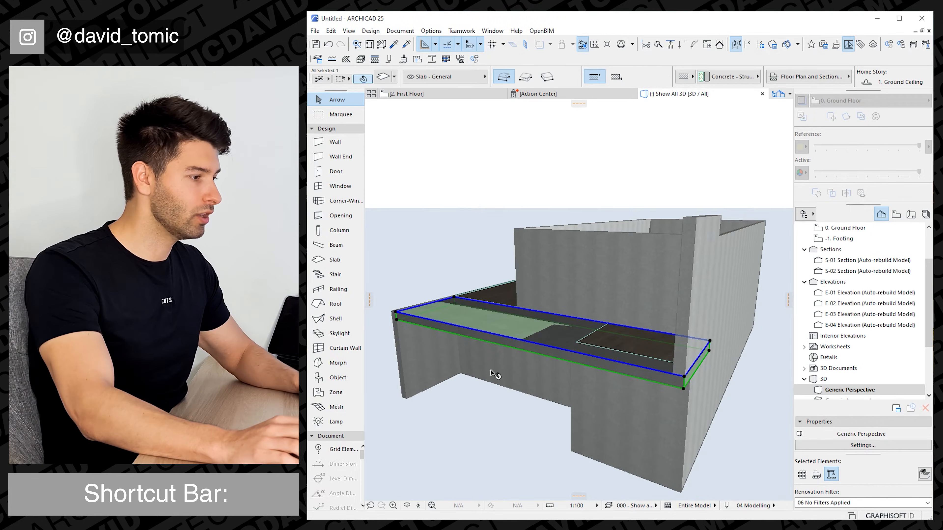
Step: Offset the main ground ceiling slab's projecting front edge back 2000 mm to the house's front wall line, clearing the concrete slab
middle_click_drag(495, 375, 597, 312, "shift")
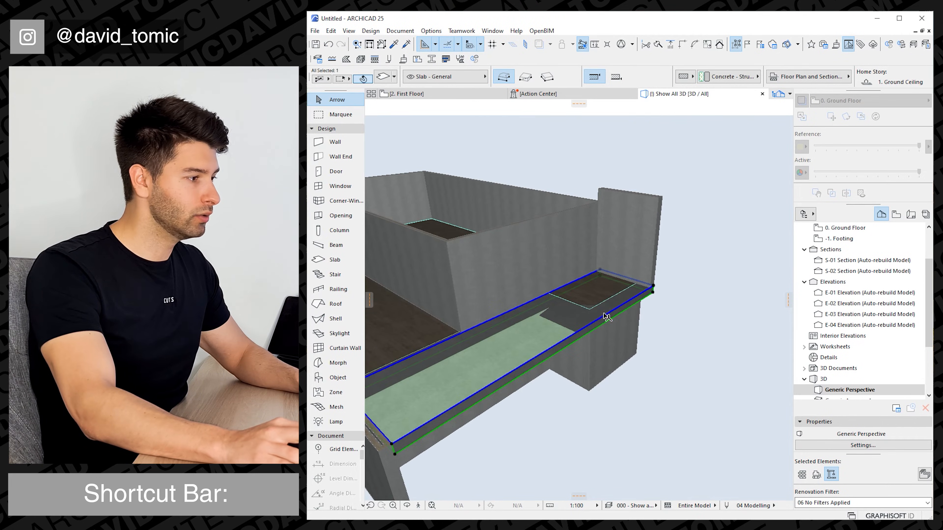
left_click(602, 307)
left_click(602, 307)
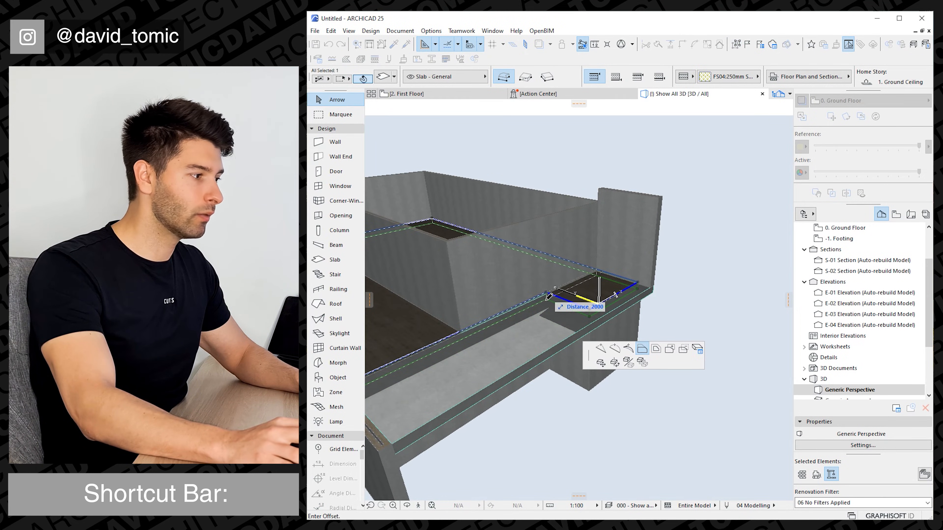
key("Escape")
middle_click_drag(557, 354, 551, 279, "shift")
middle_click_drag(555, 349, 675, 314, "shift")
scroll(860, 271, "up", 2)
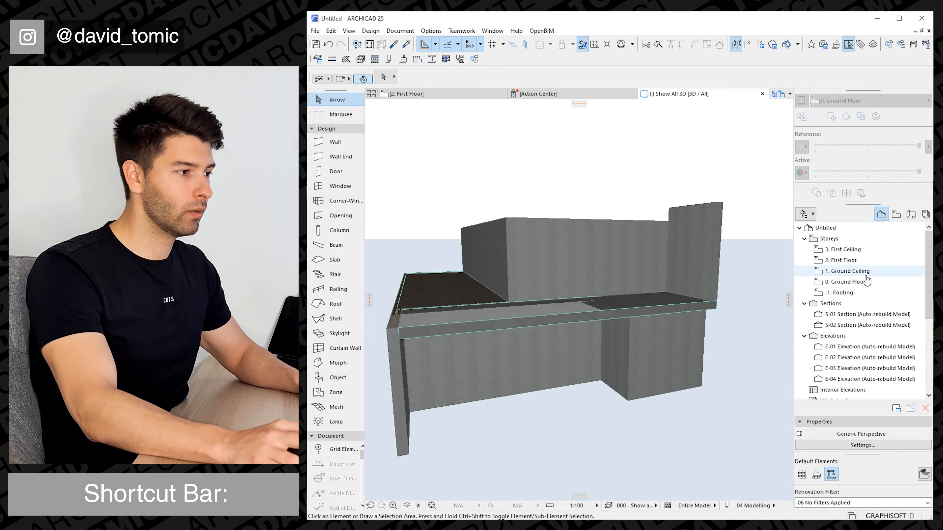
Step: Pick up the concrete front slab's settings on the Ground Ceiling plan and open the First Ceiling plan with the Slab tool active
key("F2")
key("ctrl+Up")
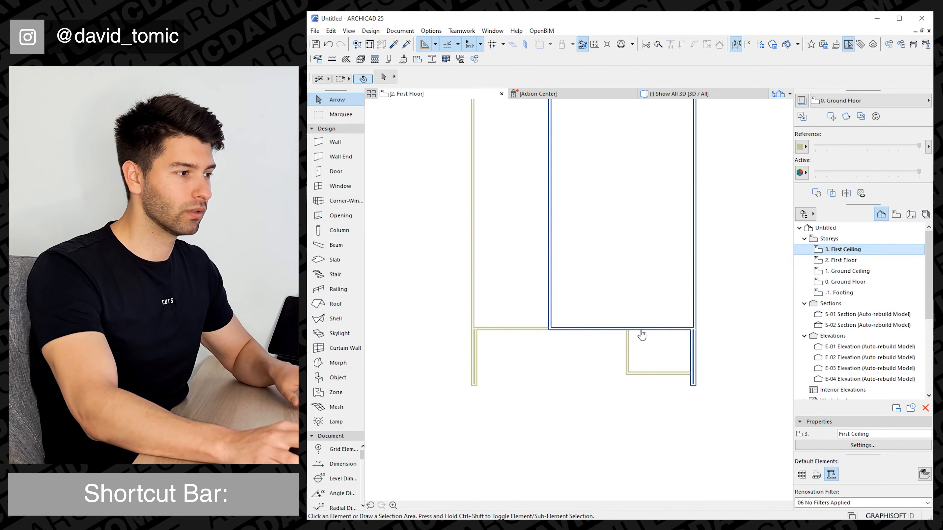
key("ctrl+Down")
key("ctrl+Down")
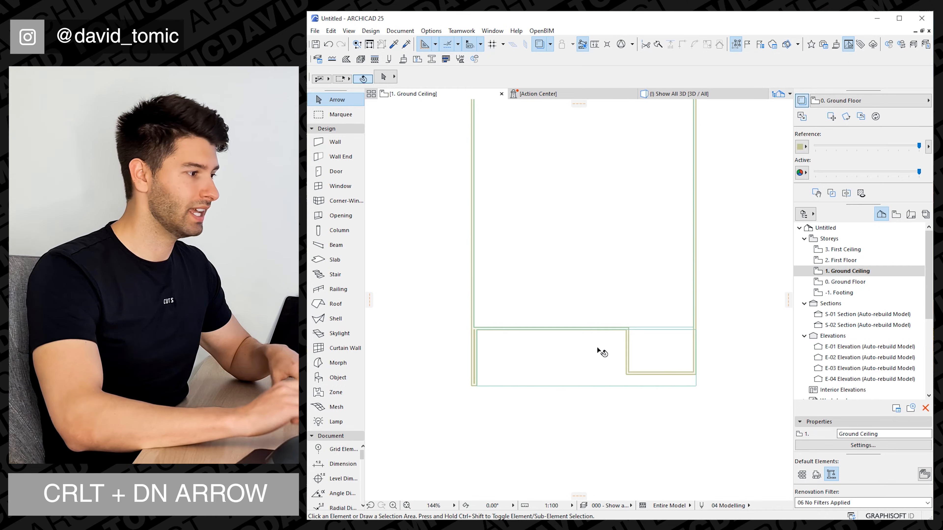
left_click(599, 354, "alt")
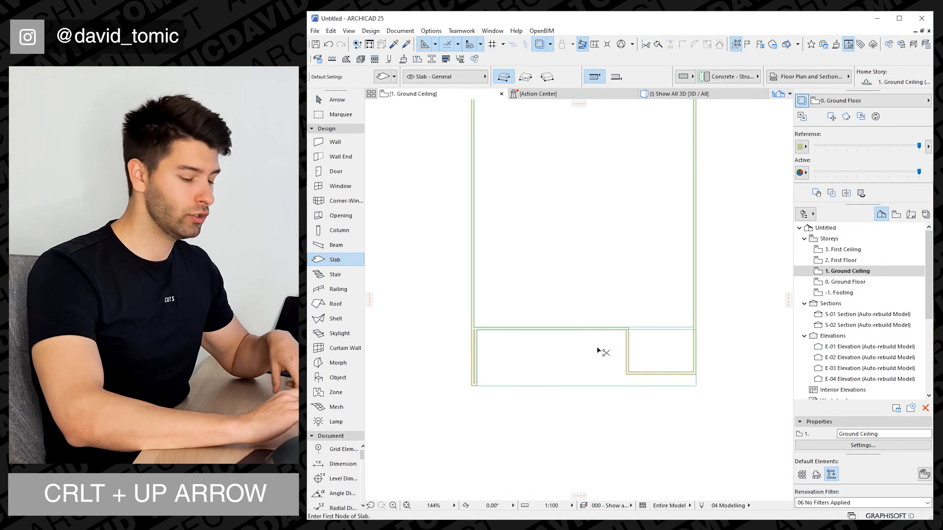
key("ctrl+Up")
key("ctrl+Up")
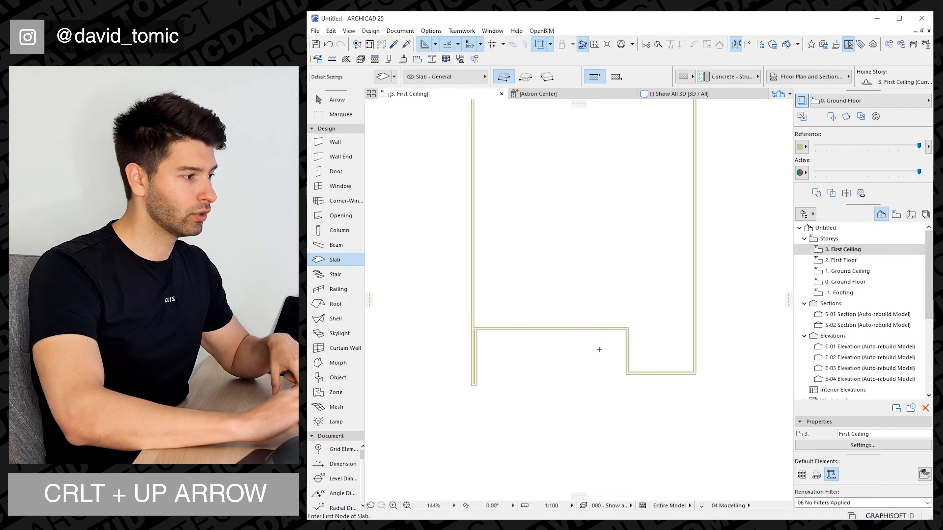
Step: Show the First Floor storey as the trace reference on the First Ceiling plan
left_click(866, 260)
right_click(840, 263)
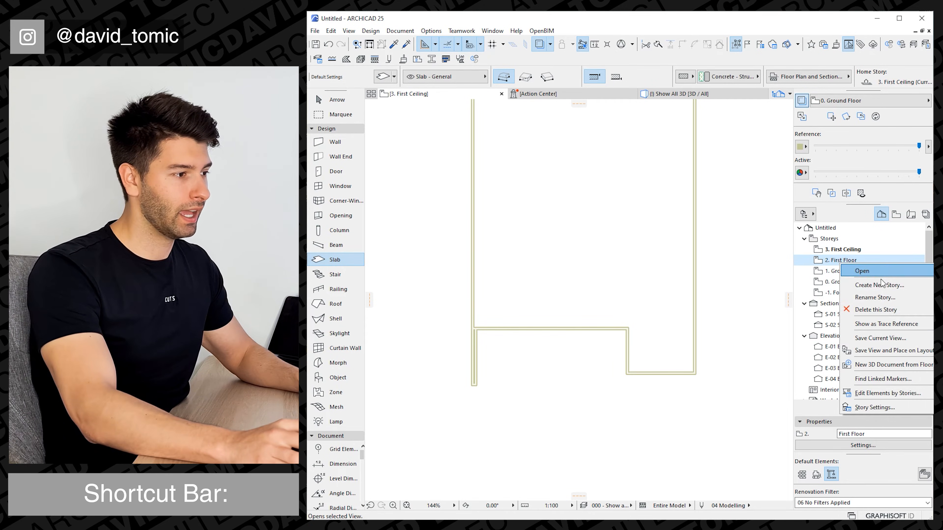
left_click(902, 325)
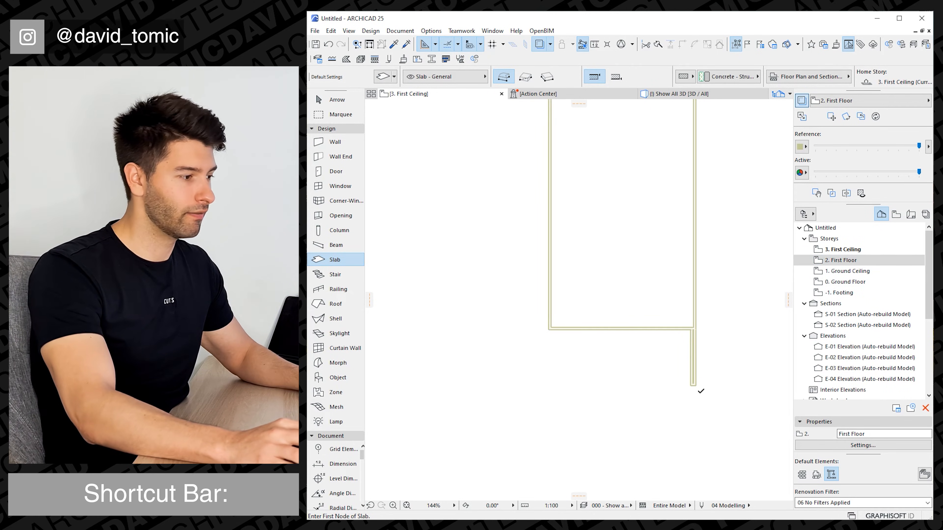
Step: Draw an L-shaped slab from the blade wall's outer front corner across the front and in a narrow strip along the opposite side wall
left_click(696, 387)
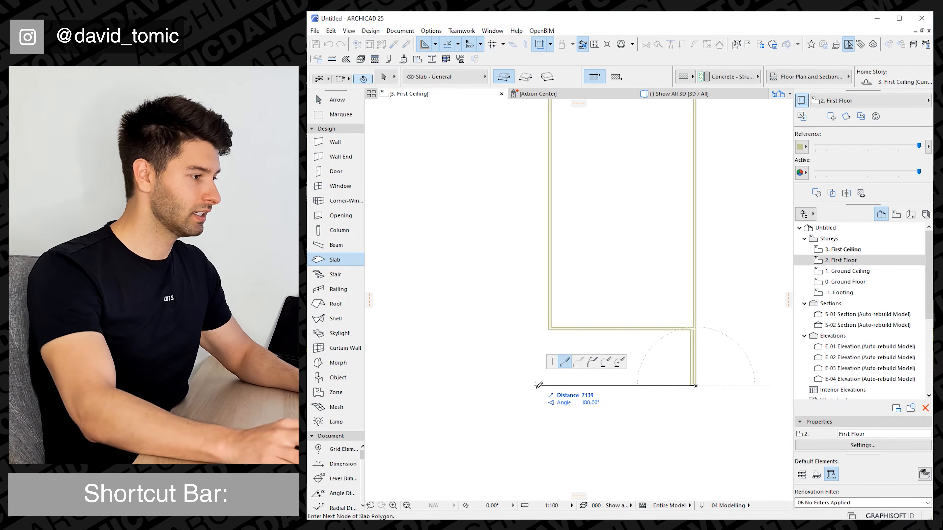
type("00")
key("Return")
scroll(541, 371, "down", 3)
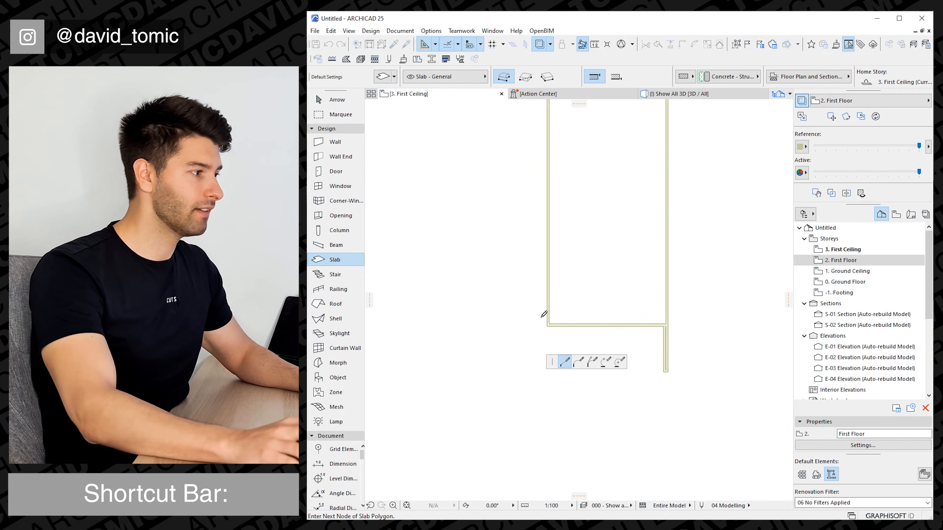
left_click(545, 198)
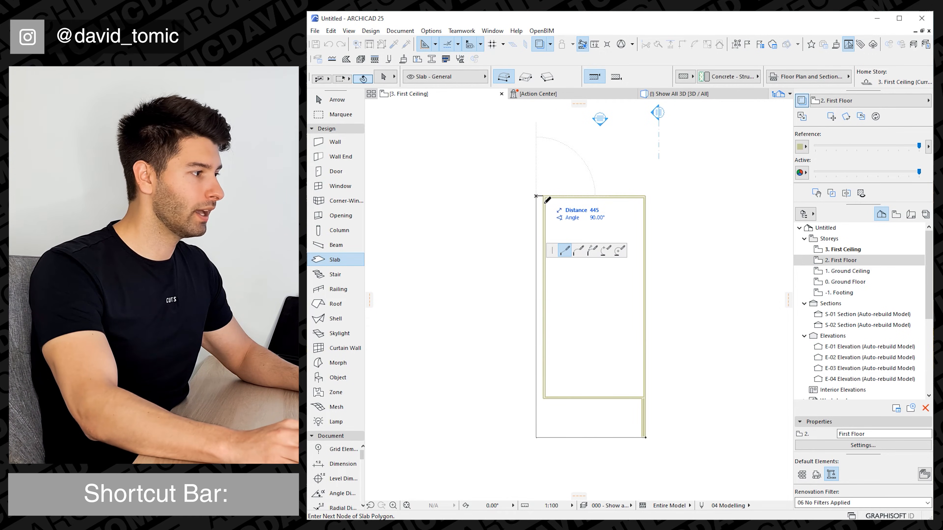
left_click(547, 403)
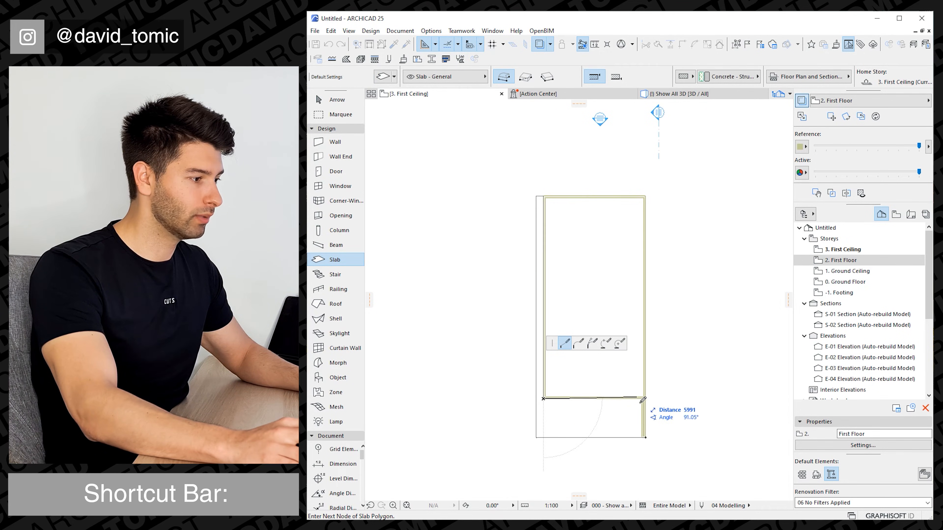
left_click(646, 437)
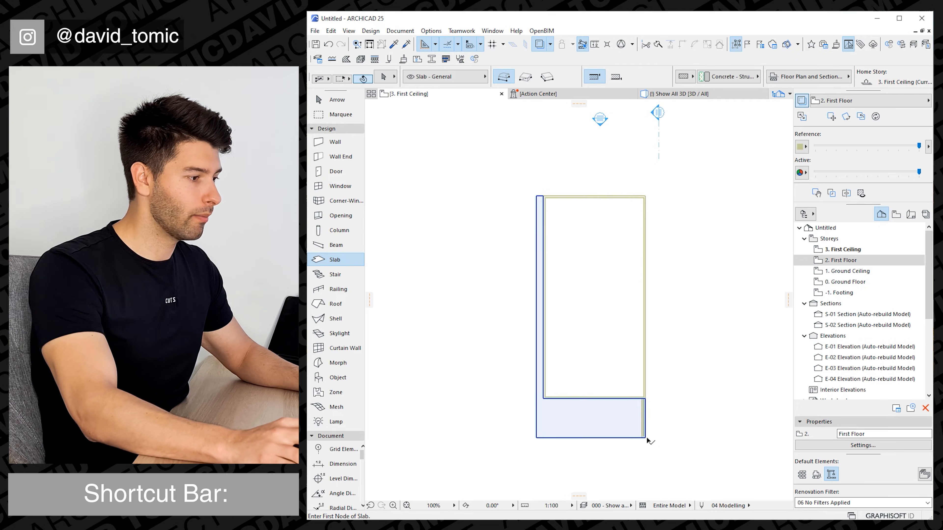
key("Escape")
Step: In the 3D view, move the L-shaped roof slab down so its underside rests on top of the first-floor walls
left_click(687, 98)
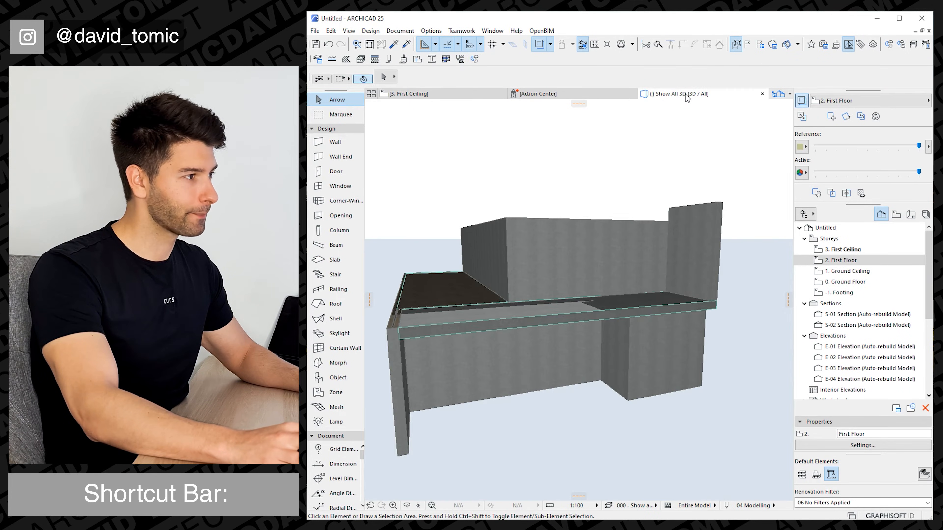
middle_click_drag(723, 382, 588, 384, "shift")
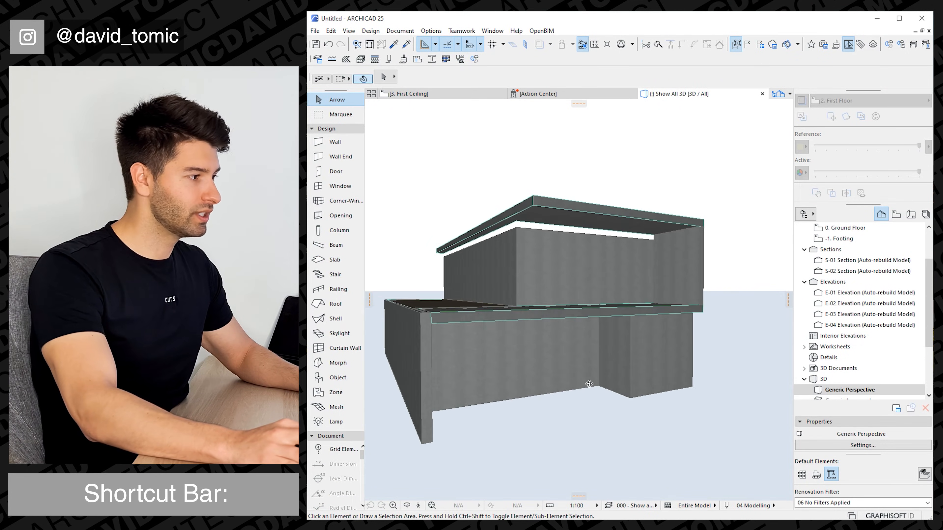
left_click(551, 220)
middle_click_drag(631, 311, 544, 252, "shift")
key("ctrl+d")
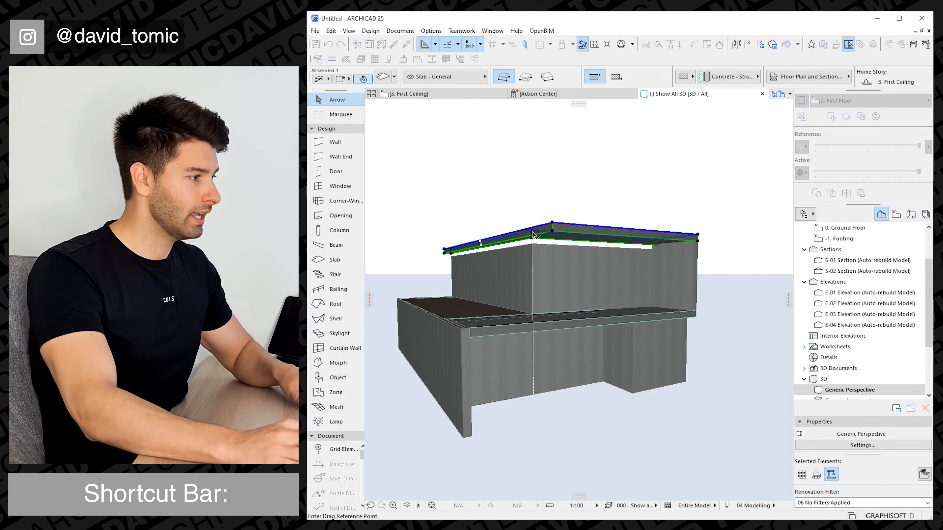
left_click(532, 232)
left_click(532, 244)
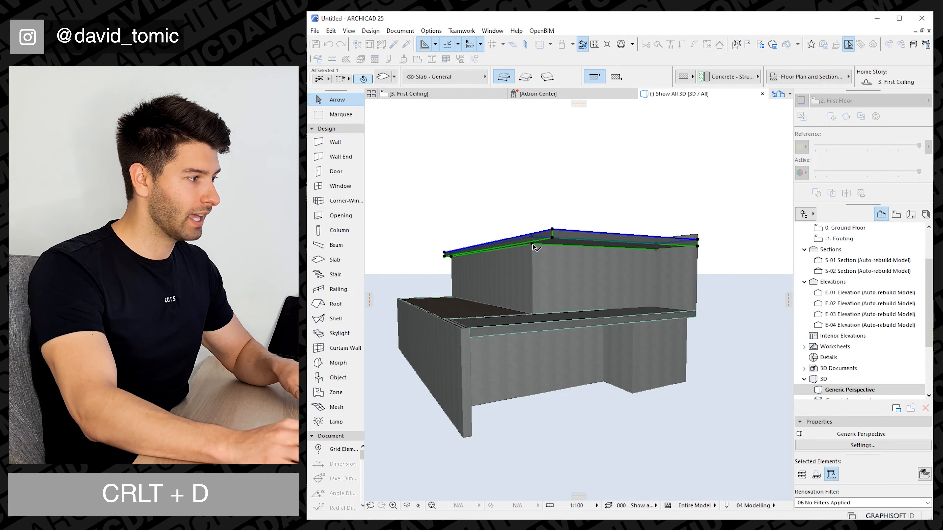
Step: Turn grouping back on and lower the tops of the three first-floor blade walls to the underside of the roof slab
middle_click_drag(644, 297, 663, 286, "shift")
left_click(672, 264)
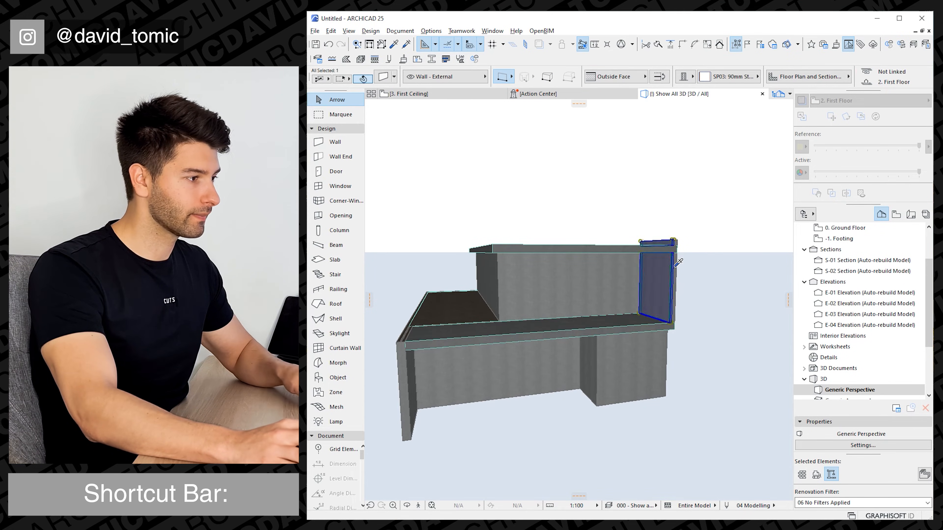
key("alt+g")
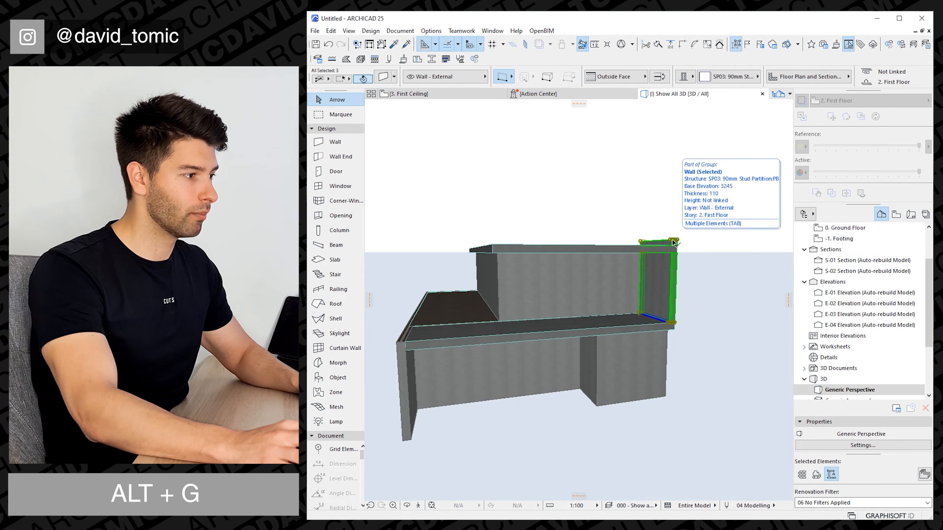
left_click(672, 240)
left_click(716, 287)
left_click(674, 253)
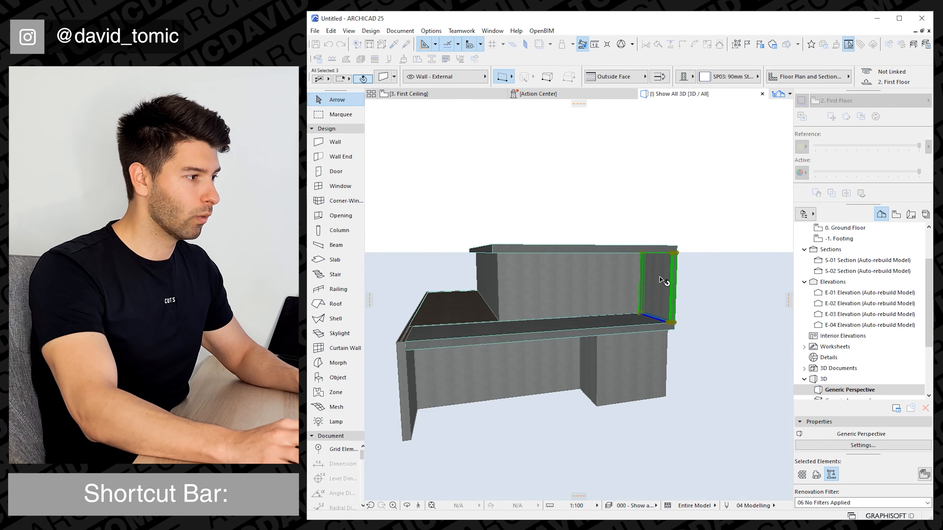
key("Escape")
middle_click_drag(591, 312, 537, 357, "shift")
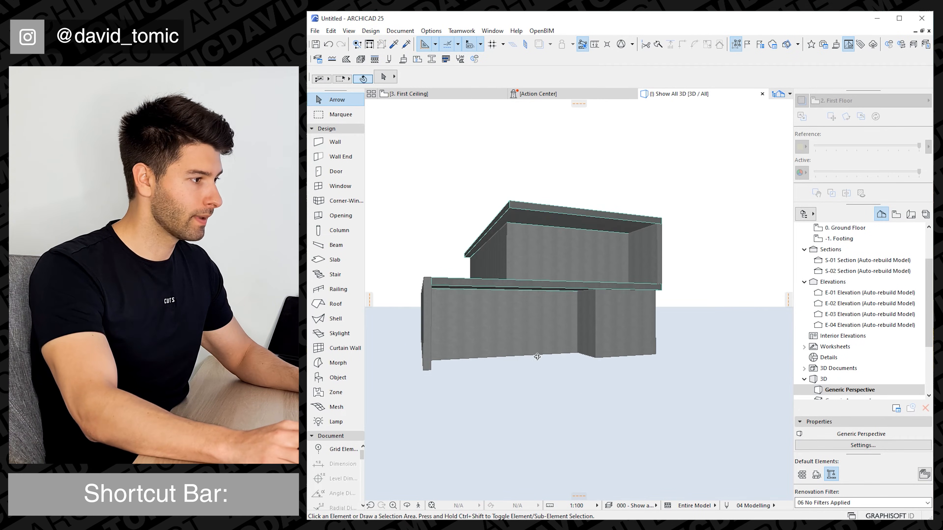
middle_click_drag(463, 230, 598, 224, "shift")
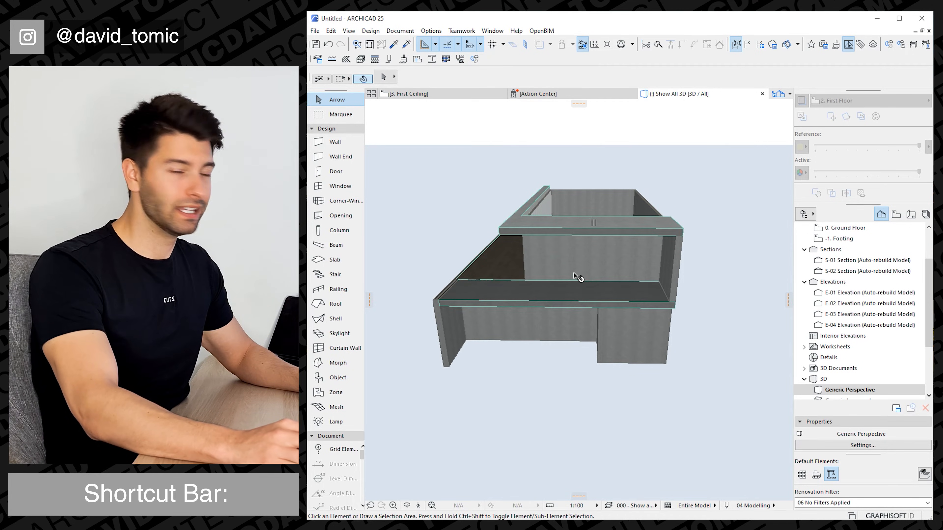
Step: On the First Ceiling plan, draw a closed rectangle of external stud walls over the first-floor exterior wall outline, referenced to the outside face
middle_click_drag(578, 277, 549, 293, "shift")
scroll(854, 255, "up", 2)
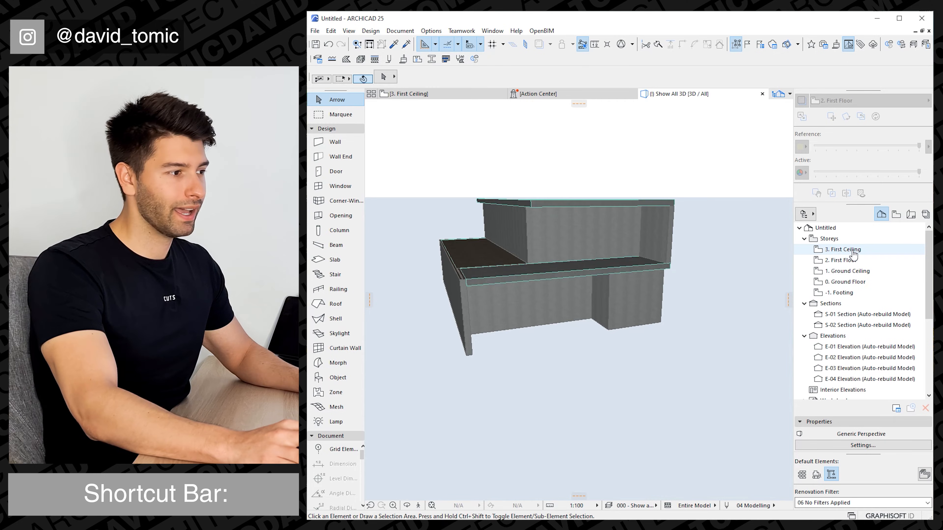
double_click(853, 251)
scroll(587, 288, "up", 1)
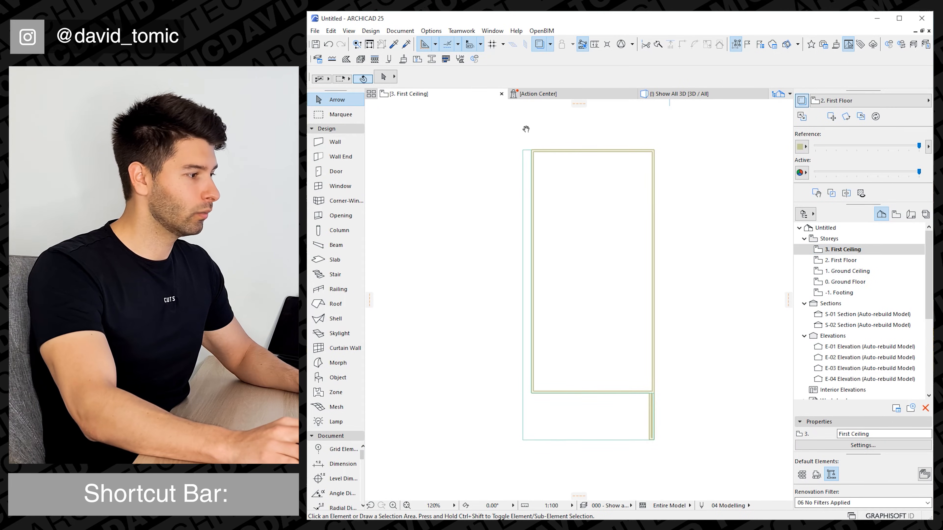
middle_click_drag(549, 262, 516, 240)
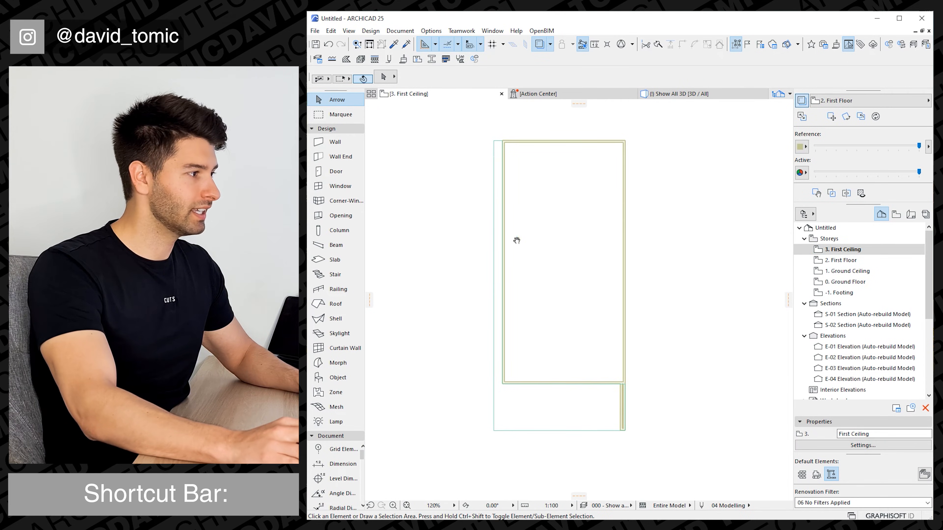
left_click(626, 352, "alt")
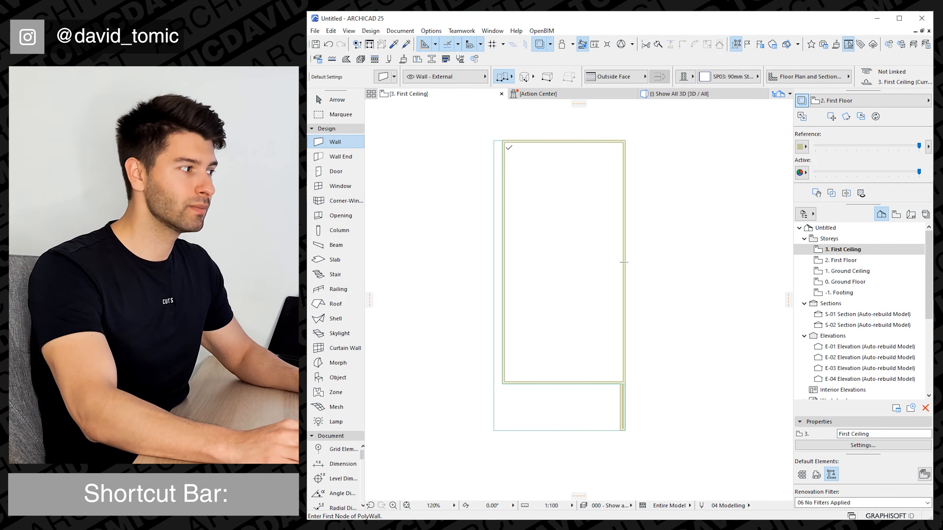
left_click(502, 141)
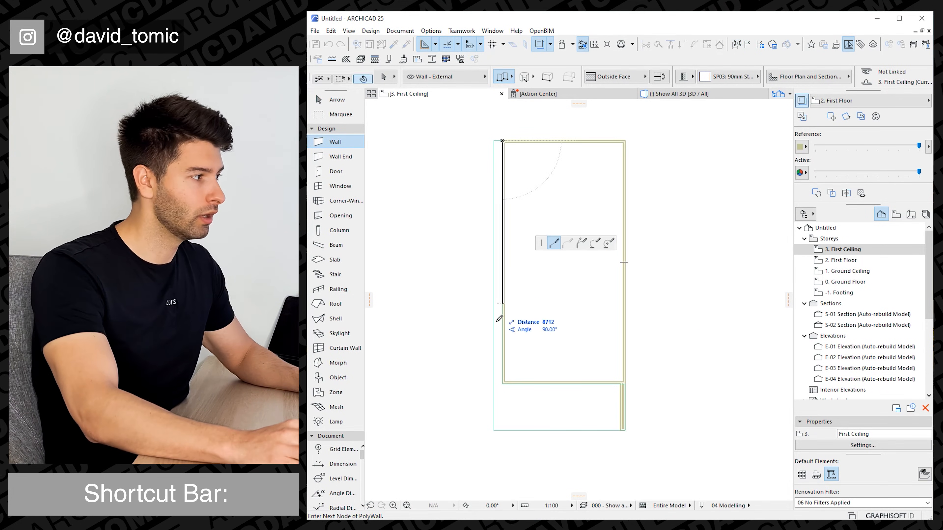
left_click(503, 383)
left_click(624, 383)
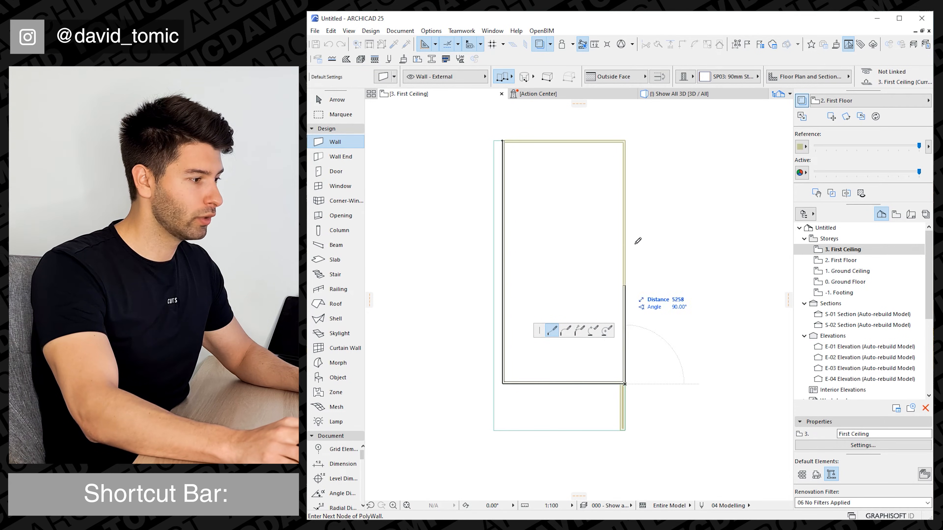
left_click(624, 141)
left_click(502, 142)
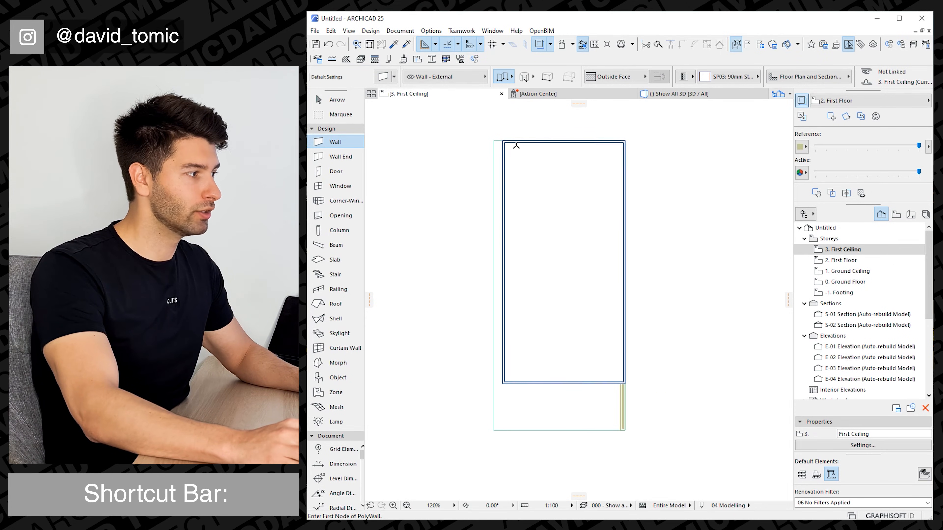
Step: Select the four new walls and reduce their height to form a low parapet around the roof
left_click(543, 141)
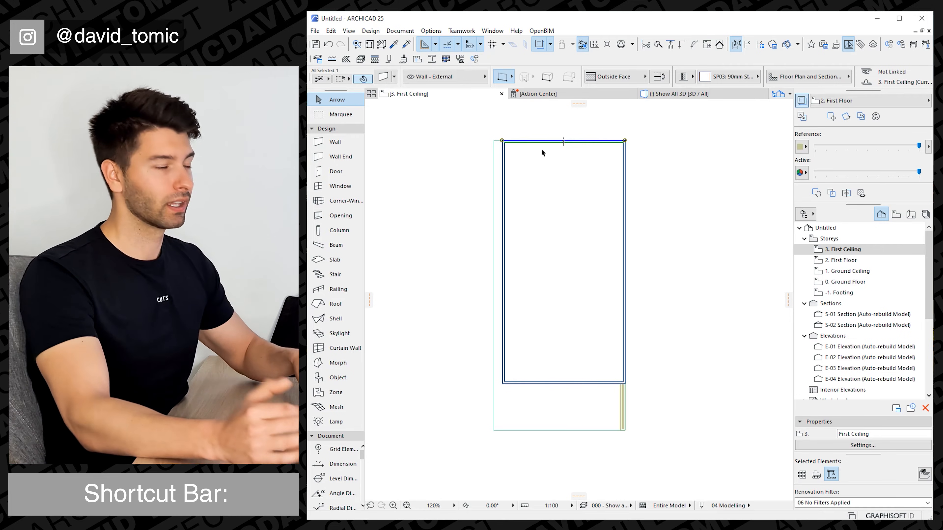
key("ctrl+a")
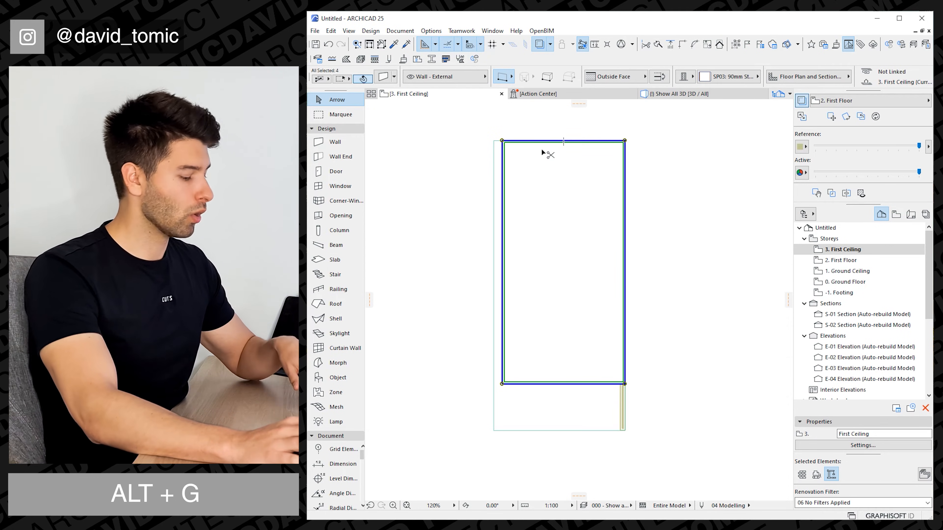
key("alt+g")
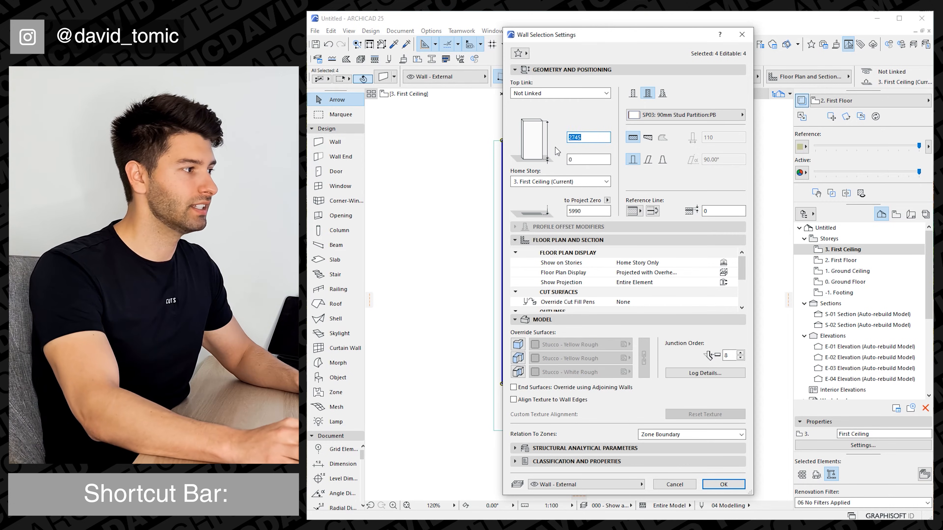
key("Escape")
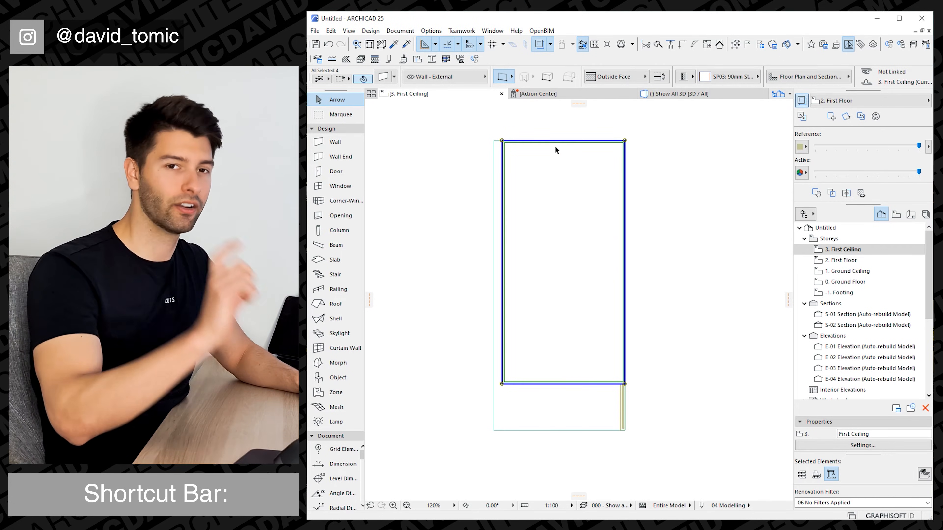
left_click(547, 357)
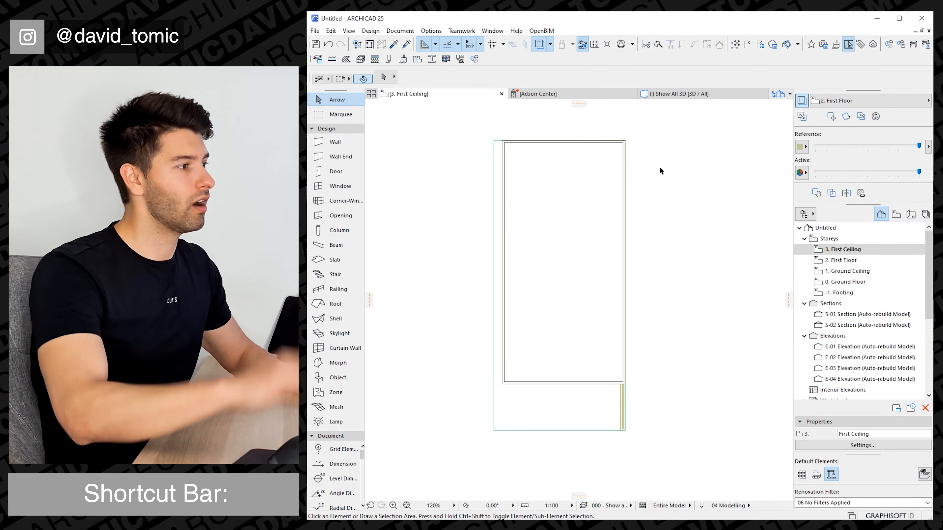
Step: Create a rectangular single-plane roof between the parapets, with its pivot line along the rear wall's inner face and sloping up towards the front
left_click(328, 303)
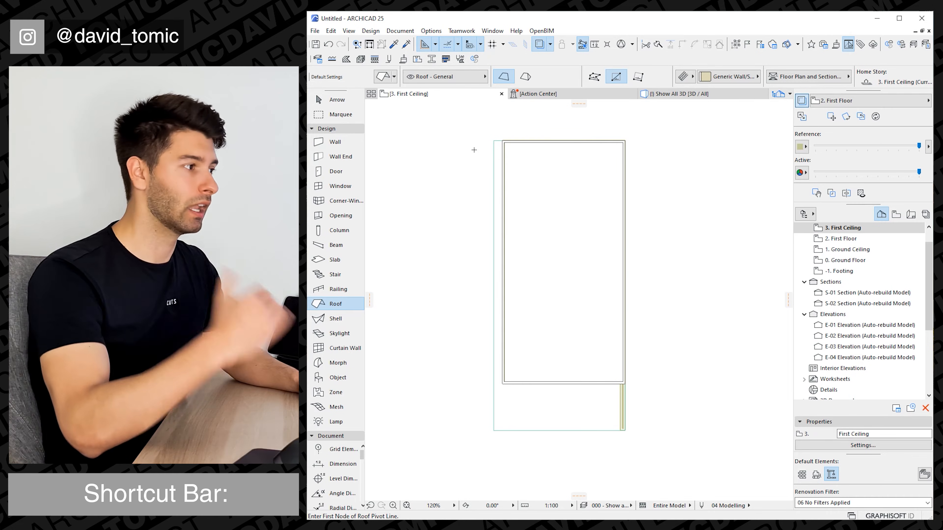
scroll(461, 138, "up", 6)
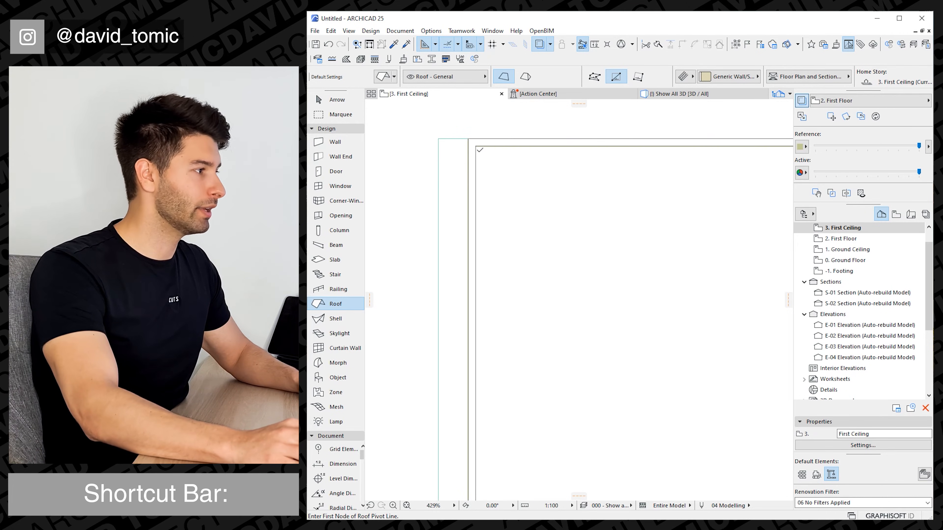
left_click(479, 150)
scroll(498, 158, "down", 2)
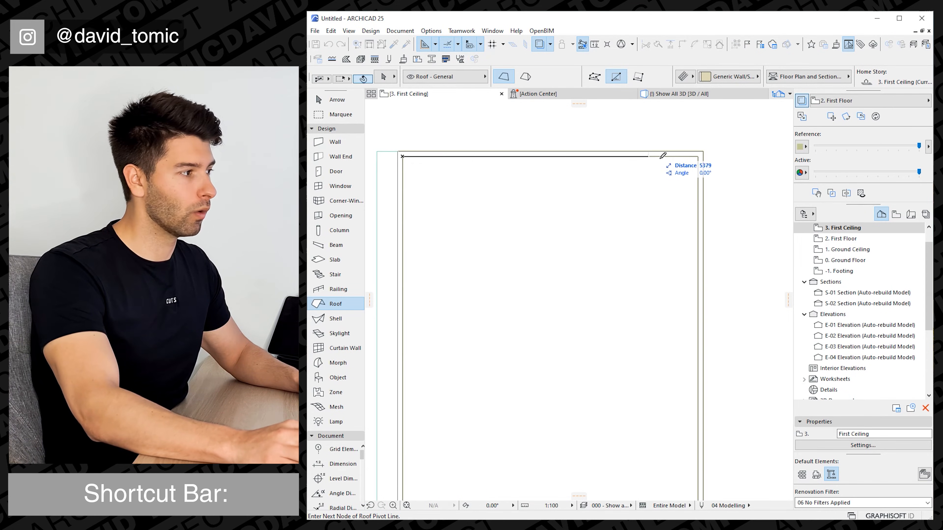
left_click(699, 159)
scroll(664, 219, "down", 2)
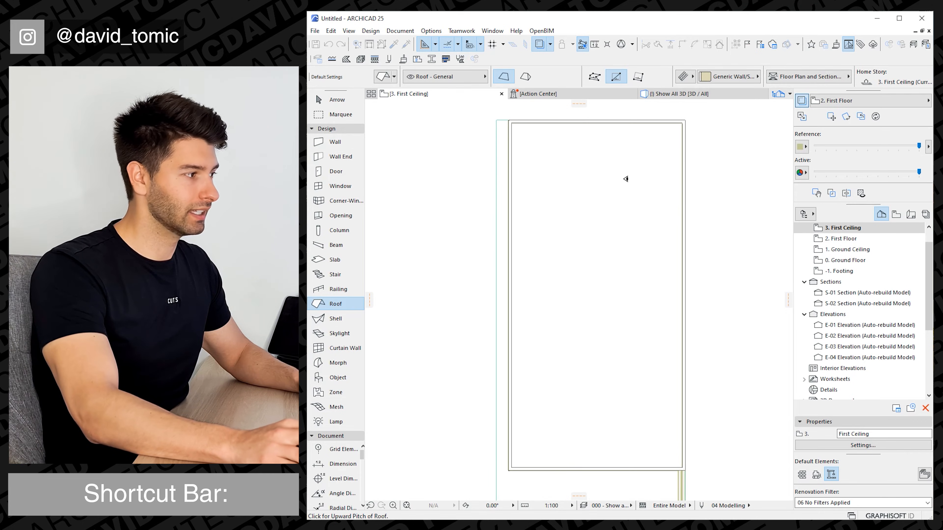
left_click(683, 123)
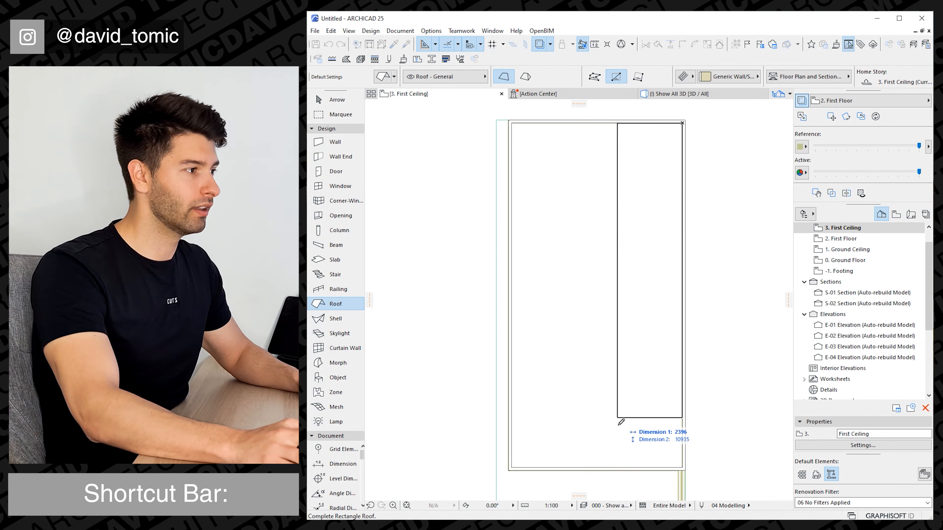
left_click(513, 471)
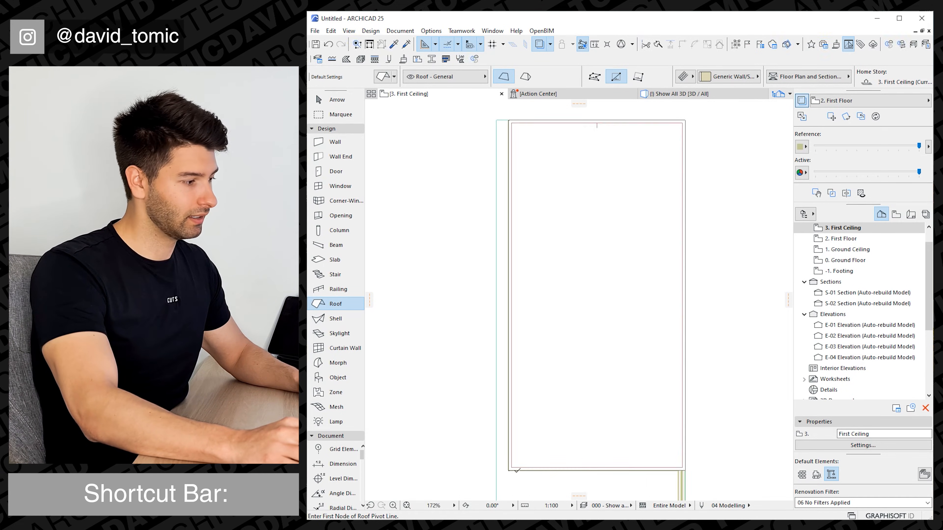
Step: Offset the roof's rear edge outwards to the outer face of the rear wall
key("a")
left_click(534, 126)
left_click(535, 124)
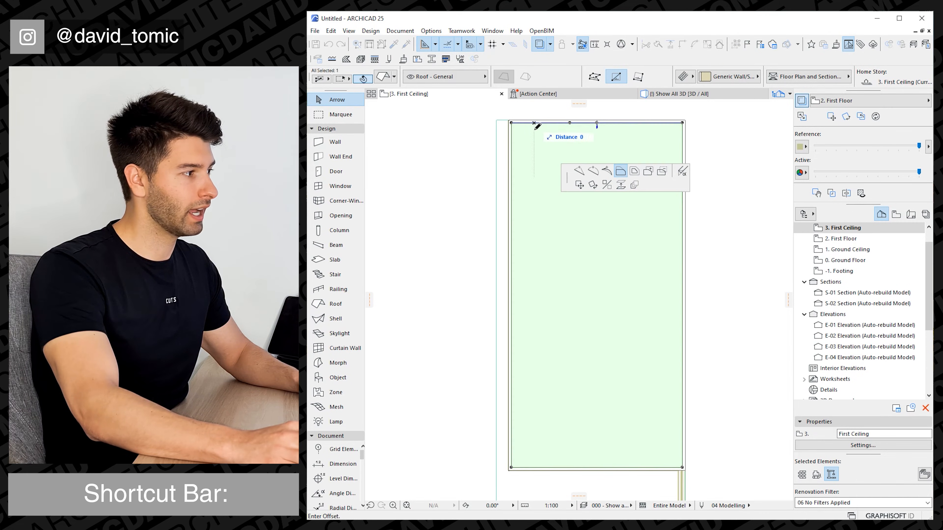
left_click(535, 122)
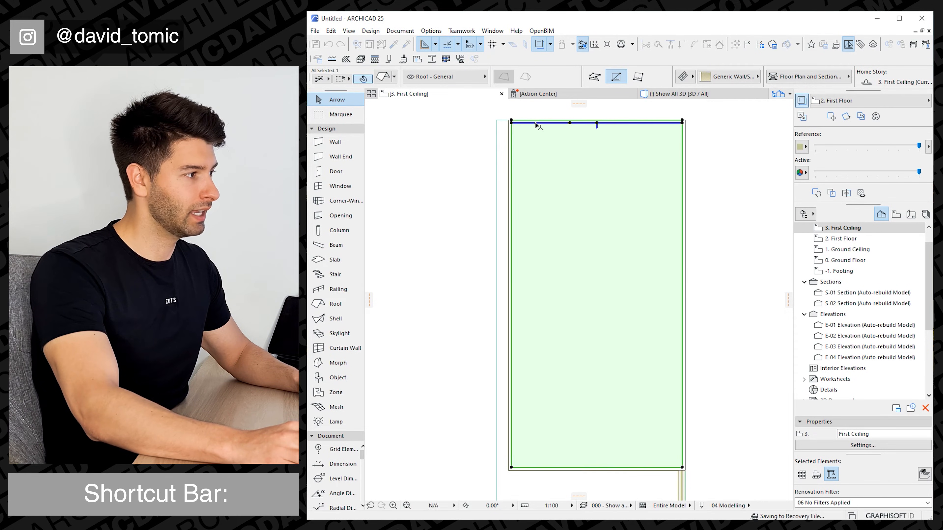
left_click(645, 107)
Step: In the 3D view, set the roof pitch to 1° and turn element grouping back on
left_click(689, 94)
middle_click_drag(607, 268, 591, 254, "shift")
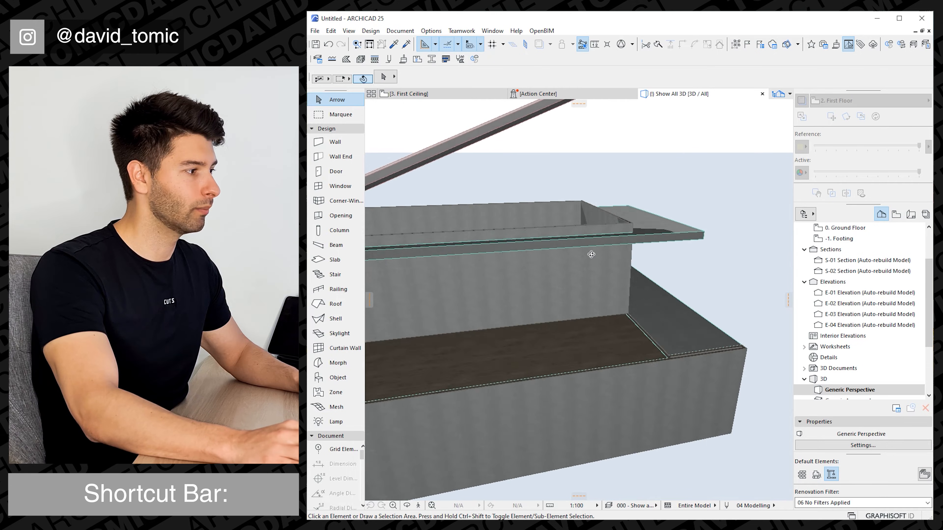
scroll(465, 259, "down", 2)
middle_click_drag(465, 259, 609, 239, "shift")
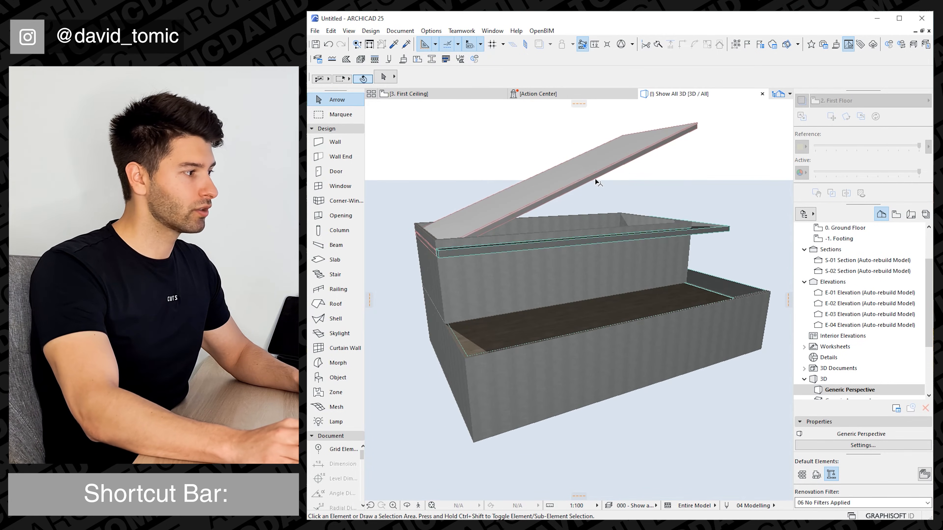
left_click(611, 163)
scroll(695, 82, "down", 3)
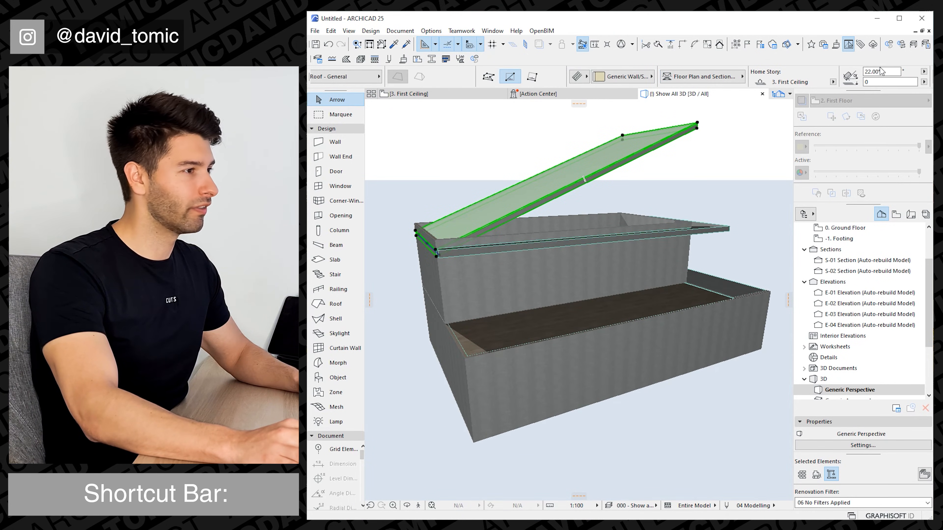
type("1")
key("Return")
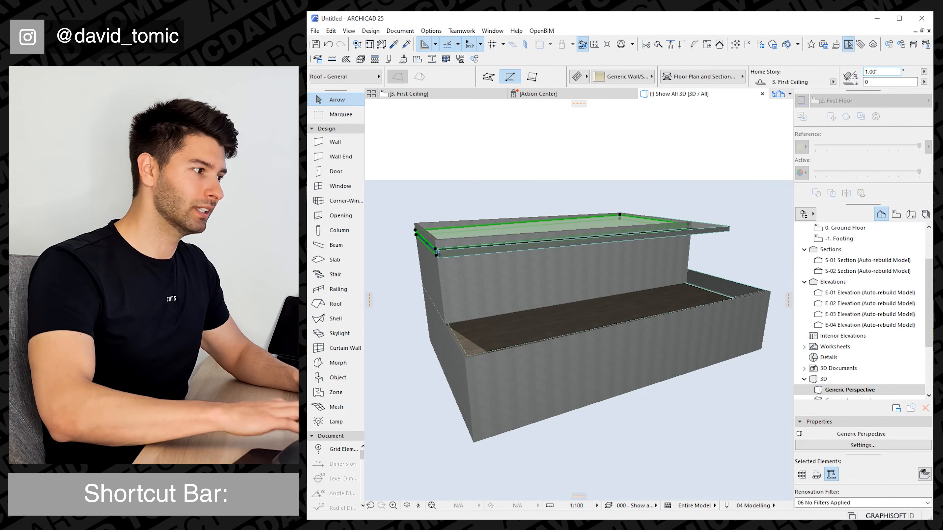
key("alt+g")
left_click(643, 240)
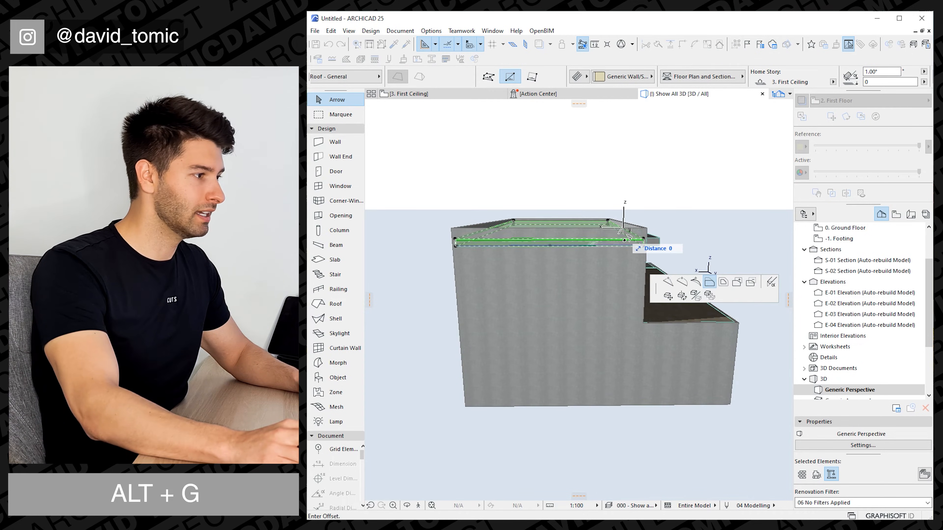
key("alt+g")
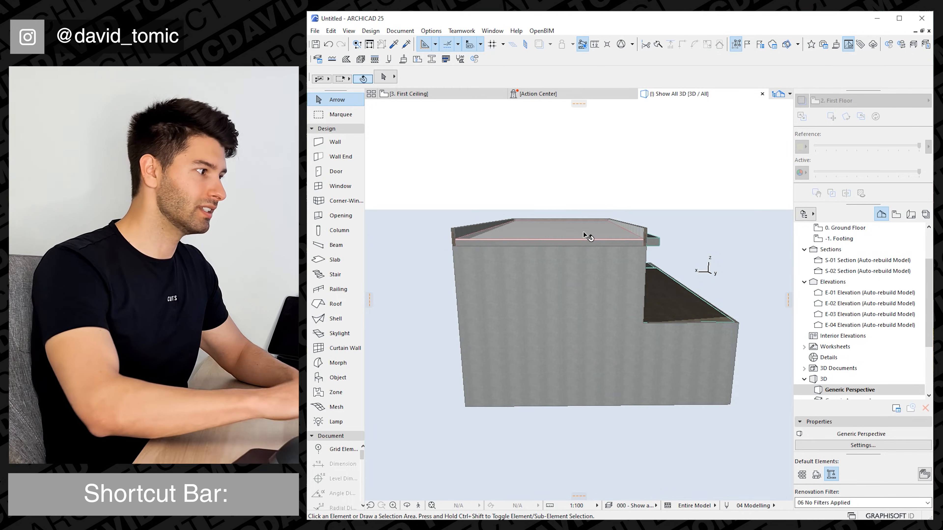
Step: Offset the exposed outer edge of the ground-ceiling floor slab back to the first-floor side wall
scroll(588, 235, "up", 3)
middle_click_drag(572, 246, 511, 246, "shift")
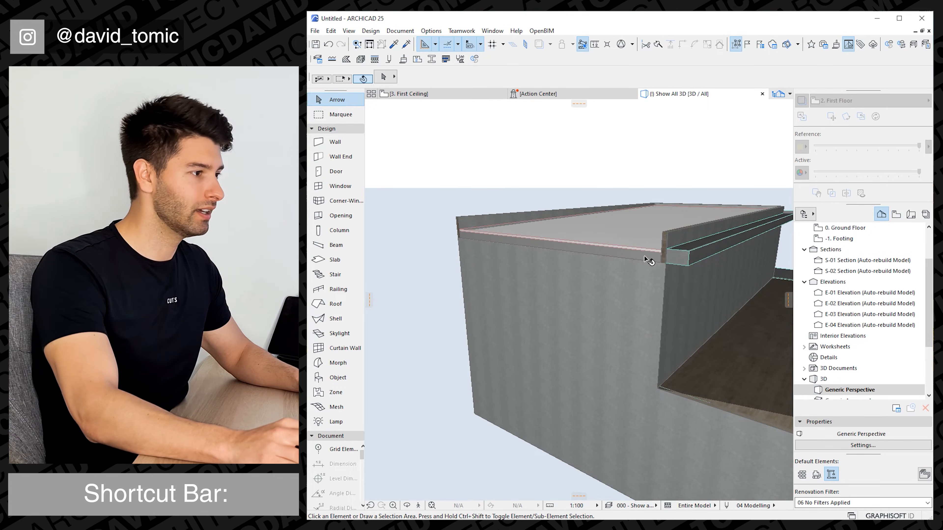
middle_click_drag(649, 261, 553, 283, "shift")
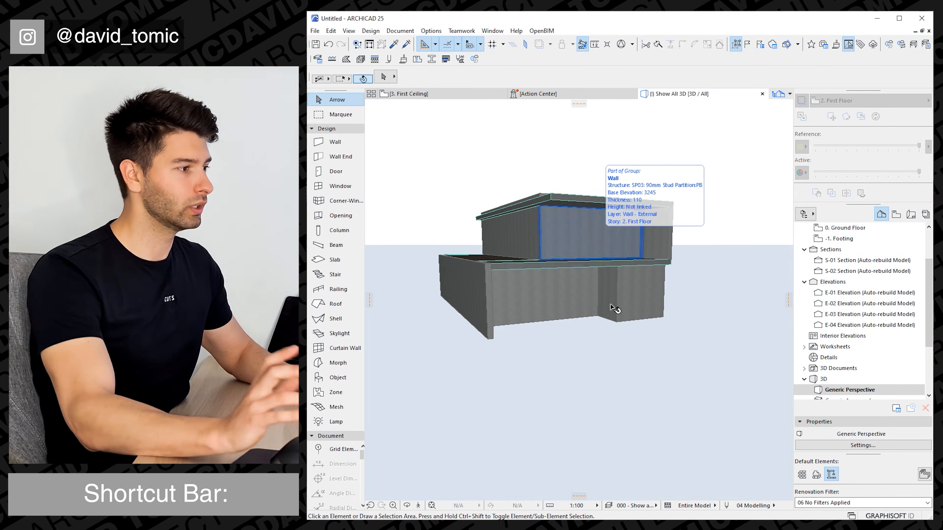
scroll(520, 238, "up", 5)
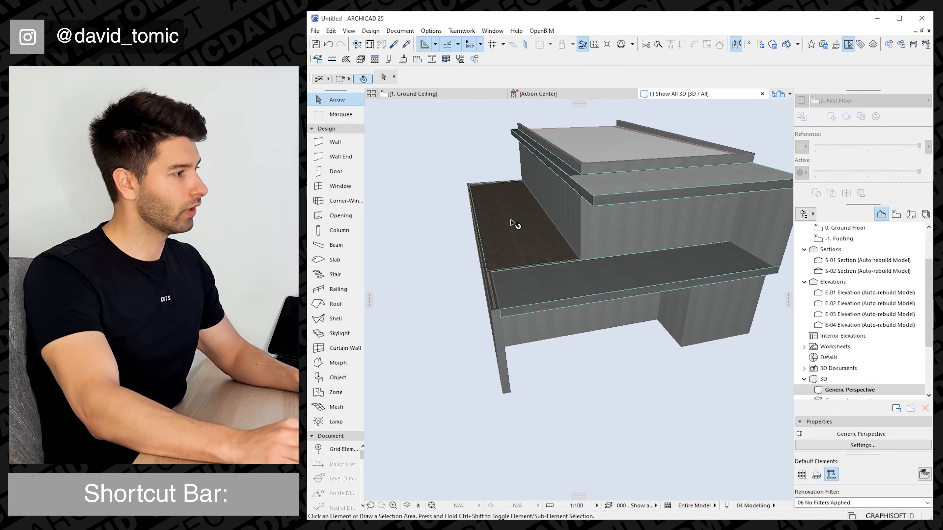
middle_click_drag(514, 227, 497, 261, "shift")
left_click(456, 250)
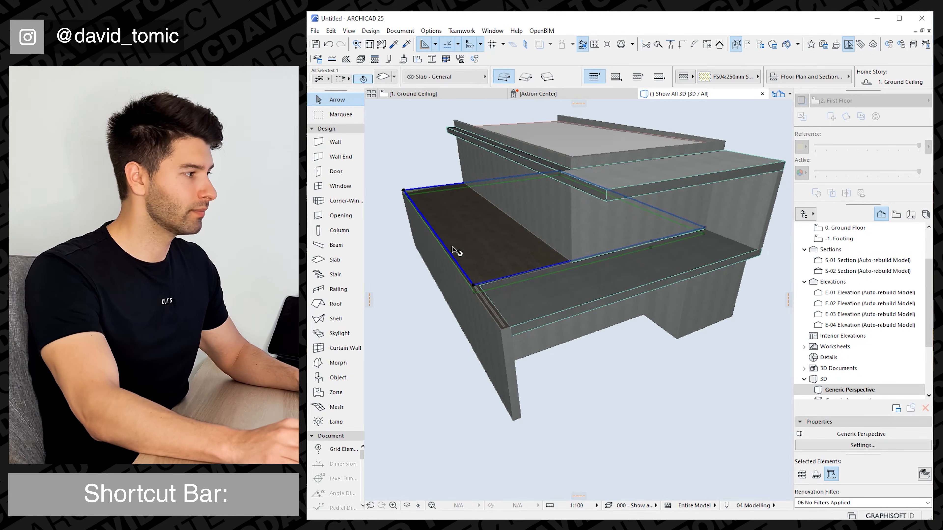
left_click(452, 255)
left_click(576, 265)
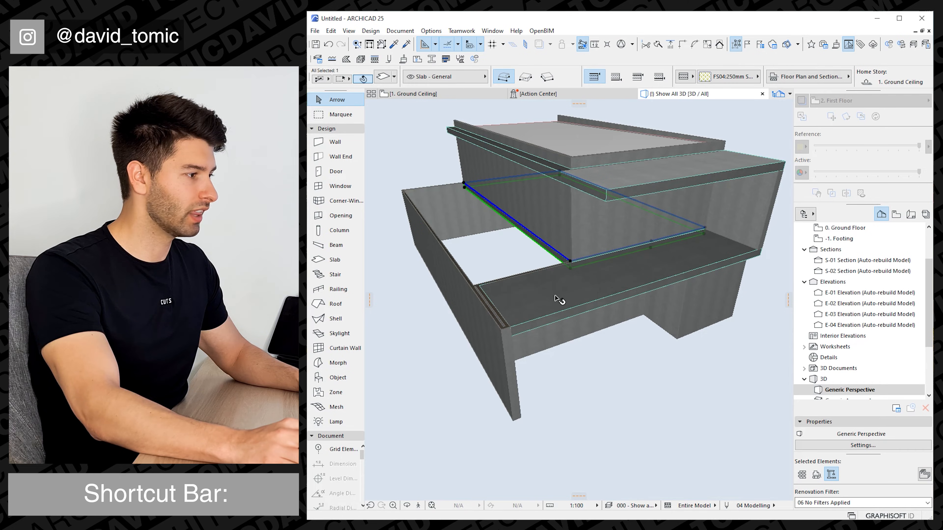
Step: Add a rectangular area to the projecting concrete front slab, filling the open space beside the first-floor side wall
left_click(481, 286)
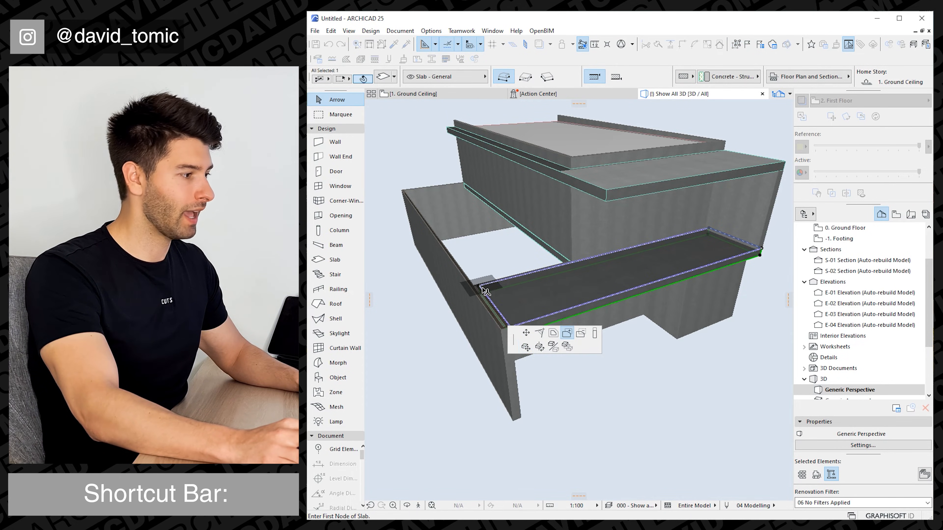
left_click(569, 335)
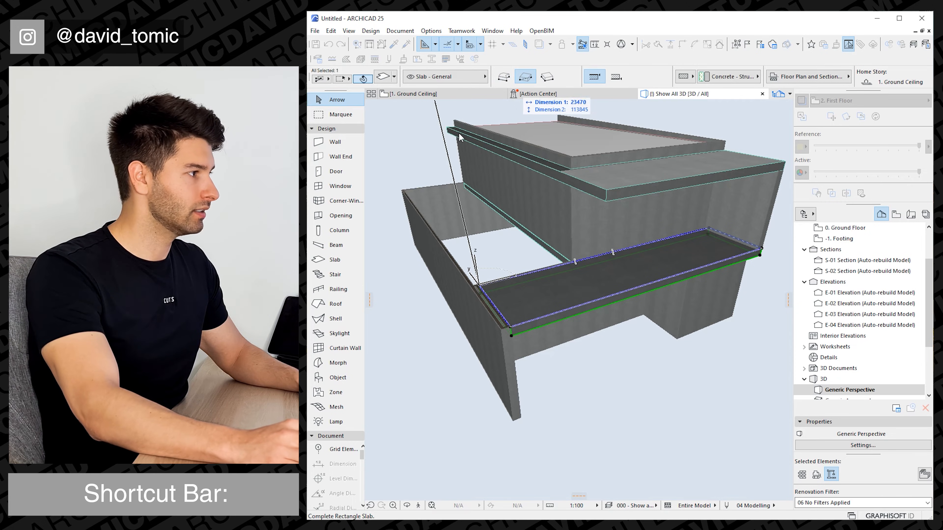
left_click(503, 266)
Step: Offset the outer side edge of the enlarged concrete slab to line up with the ground-floor side wall
middle_click_drag(503, 266, 435, 256, "shift")
left_click(446, 258)
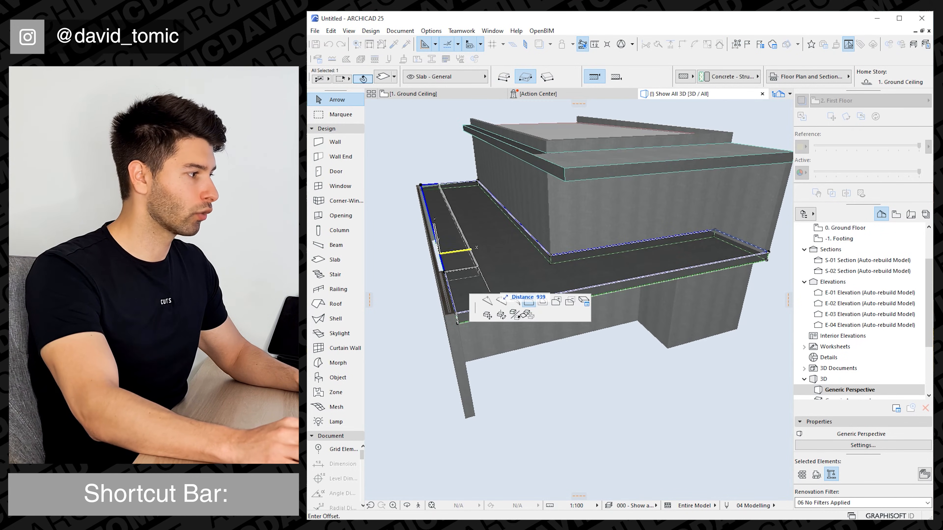
left_click(468, 300)
middle_click_drag(468, 301, 462, 239, "shift")
key("Escape")
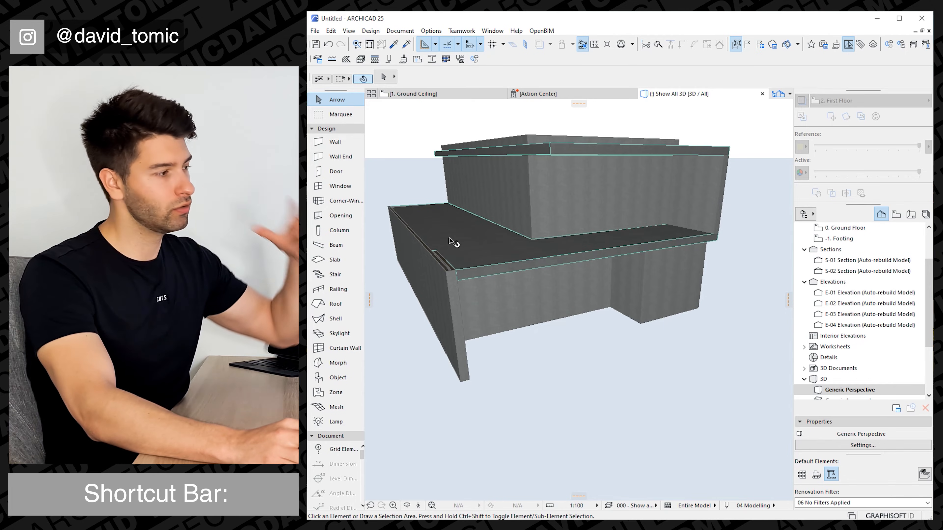
Step: On the Ground Floor plan, draw a rectangular slab filling the recess between the front blade wall and the projecting front room
scroll(453, 242, "up", 1)
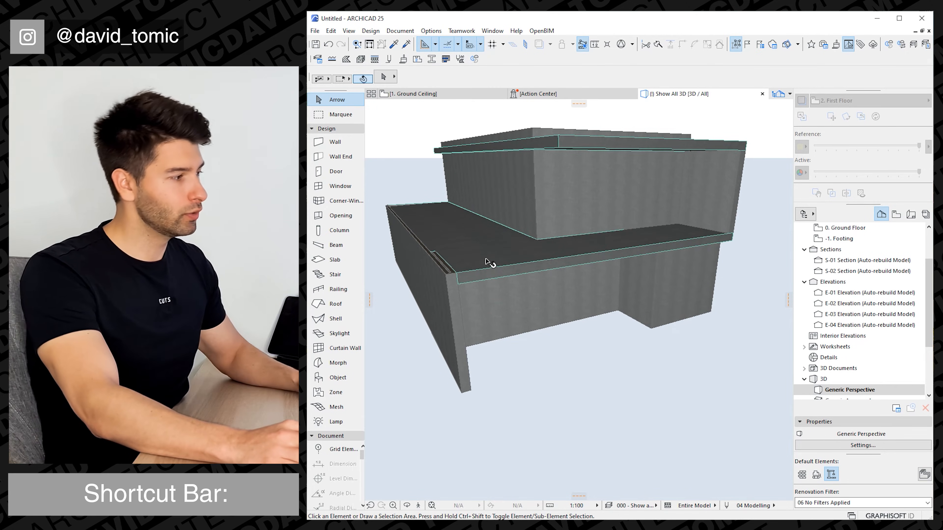
middle_click_drag(488, 261, 635, 251, "shift")
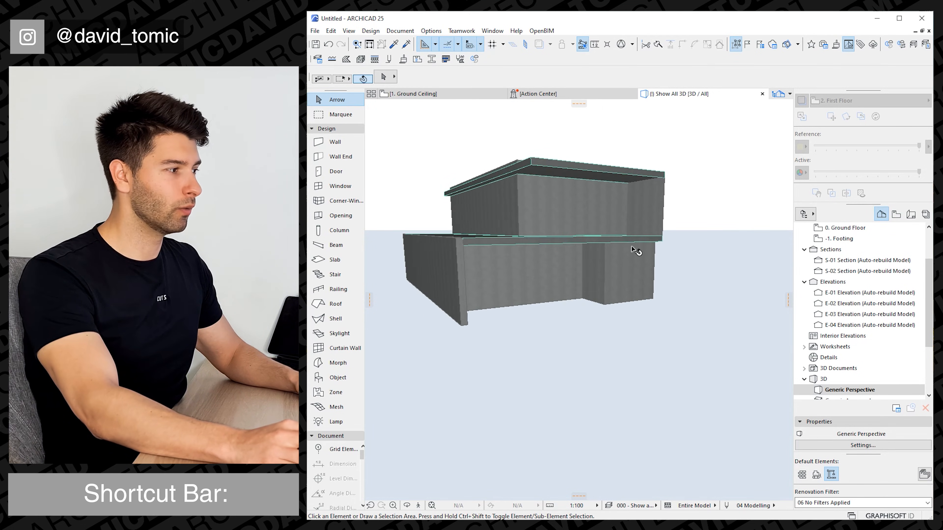
middle_click_drag(551, 240, 553, 289, "shift")
scroll(852, 287, "up", 2)
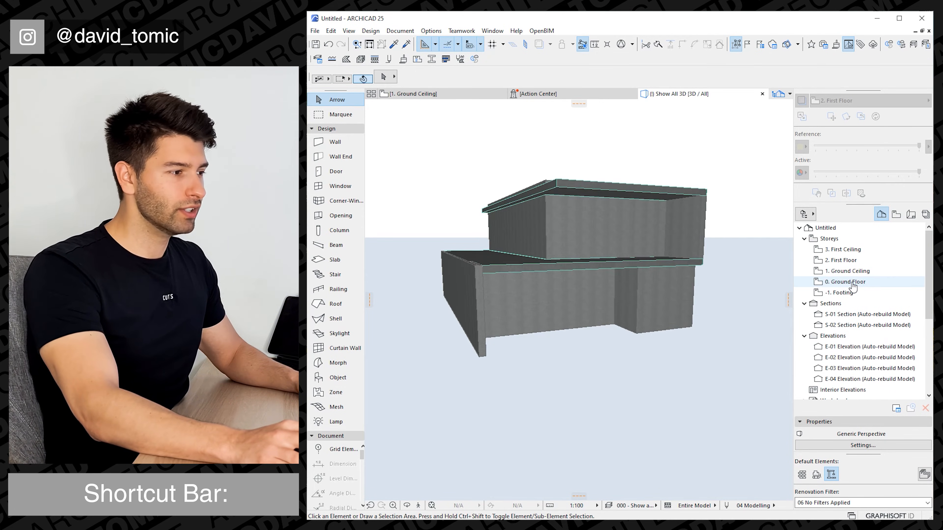
double_click(852, 283)
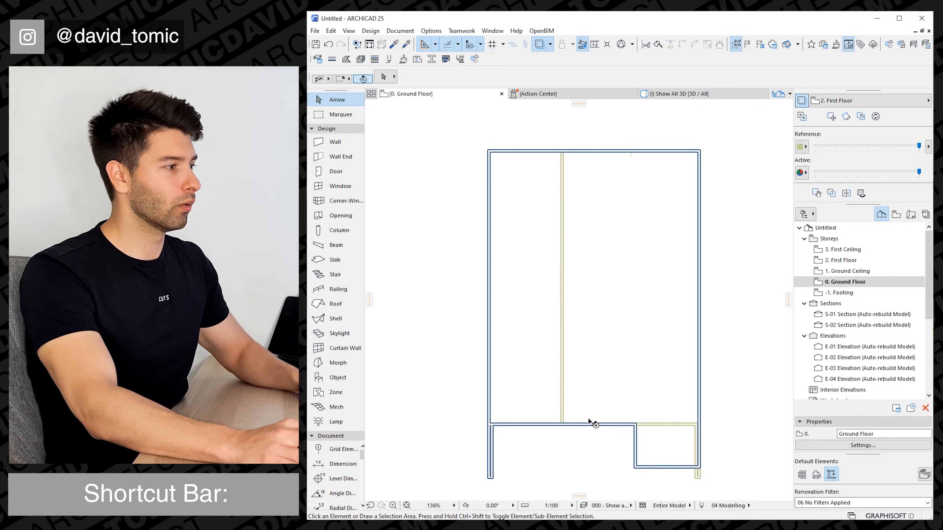
key("ctrl+Up")
key("s")
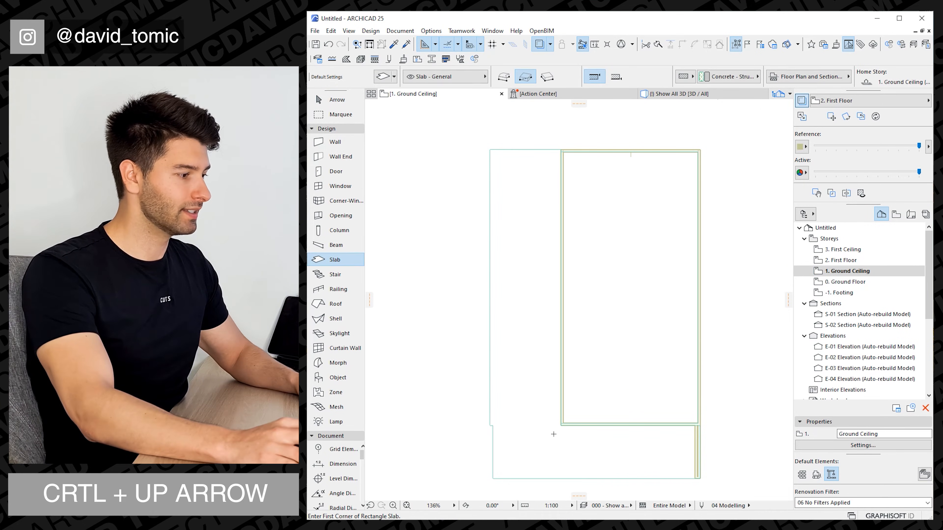
key("ctrl+Down")
middle_click_drag(552, 433, 549, 323)
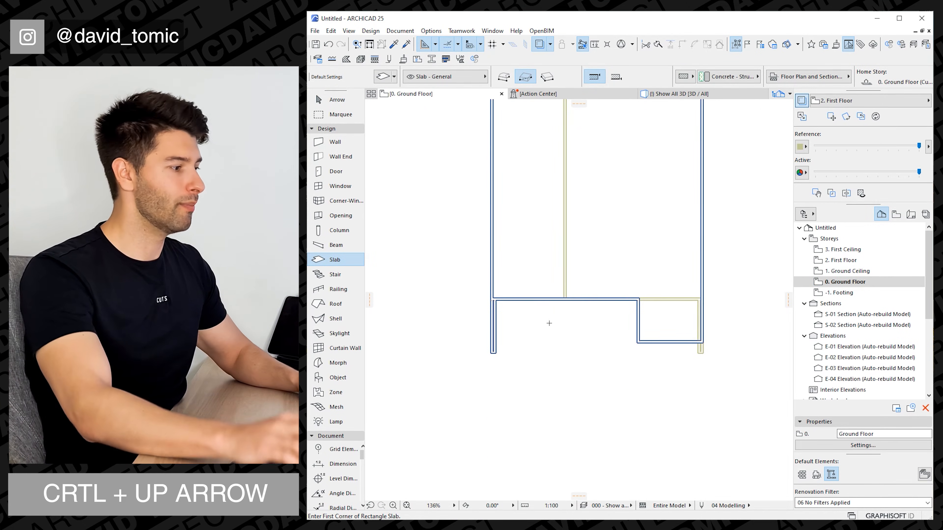
left_click(495, 353)
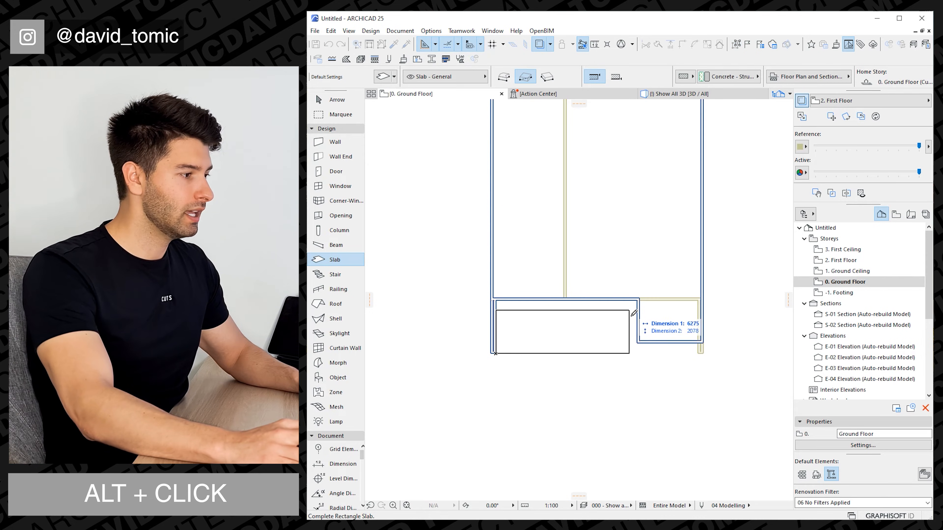
left_click(638, 301)
key("Escape")
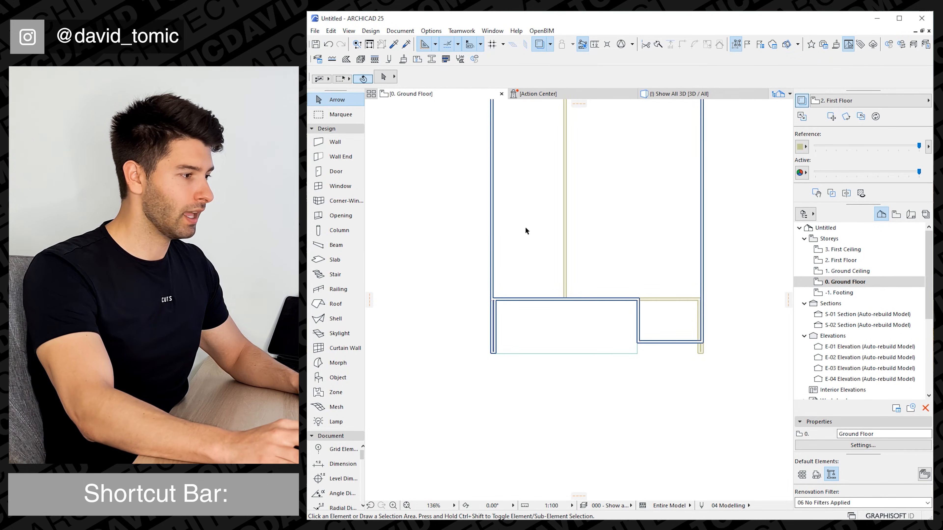
Step: In the 3D view, move the new ground-floor slab to align with the base of the blade wall
key("F3")
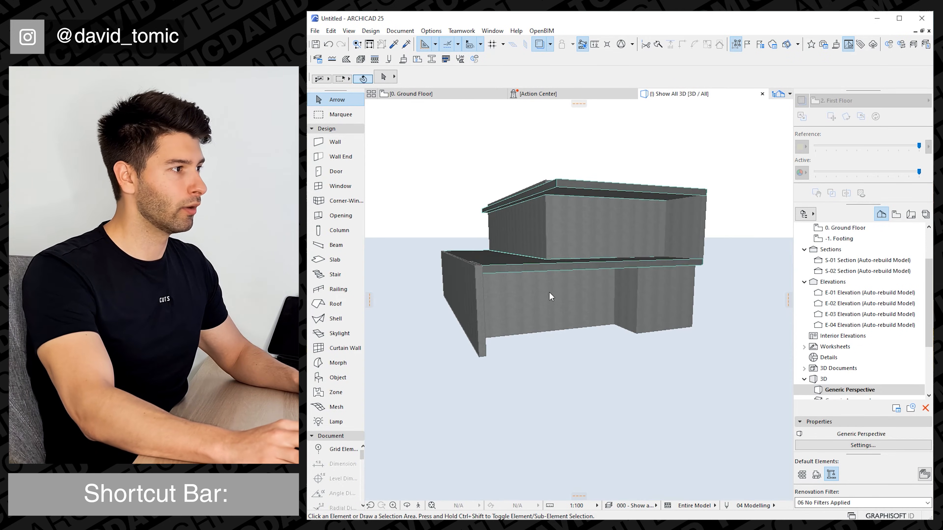
left_click(534, 333)
key("ctrl+d")
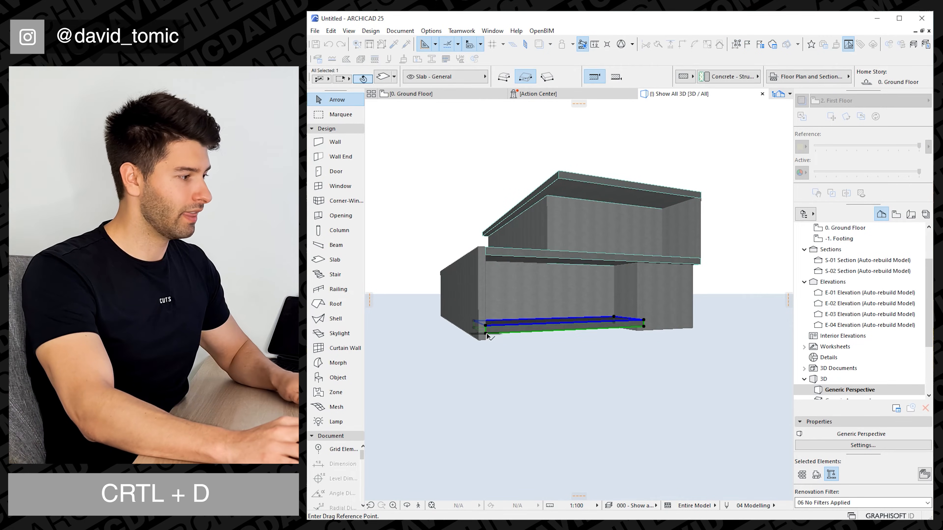
Step: Offset the ground-floor slab's side edge beside the projecting room inward by 3500 mm, towards the blade wall
middle_click_drag(590, 359, 568, 368, "shift")
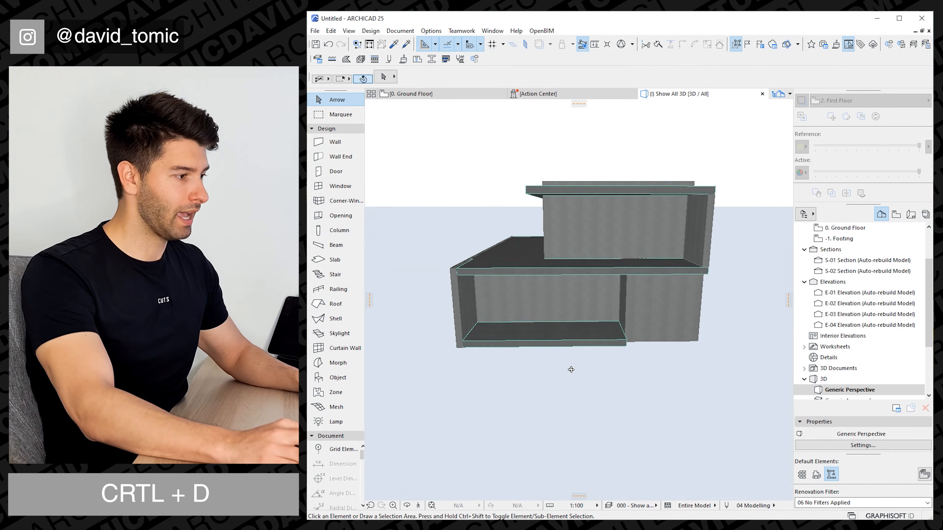
left_click(627, 339)
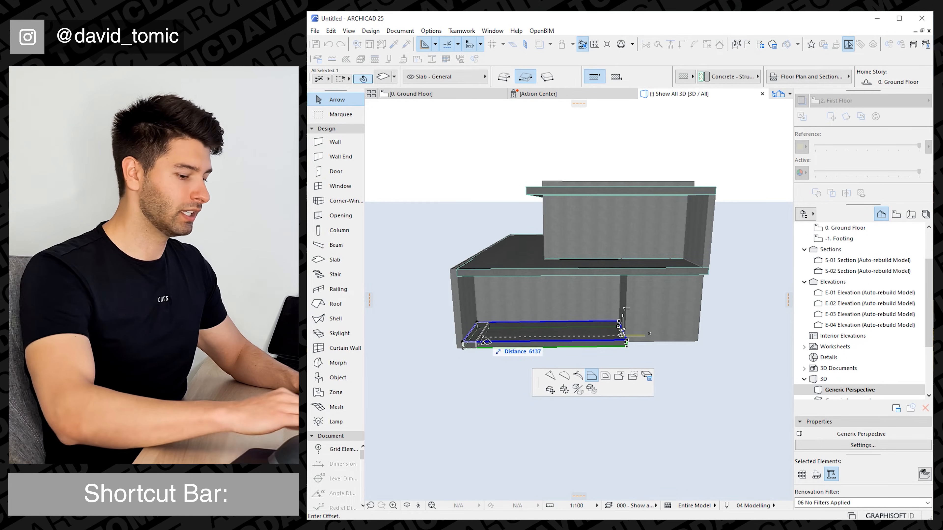
type("3500")
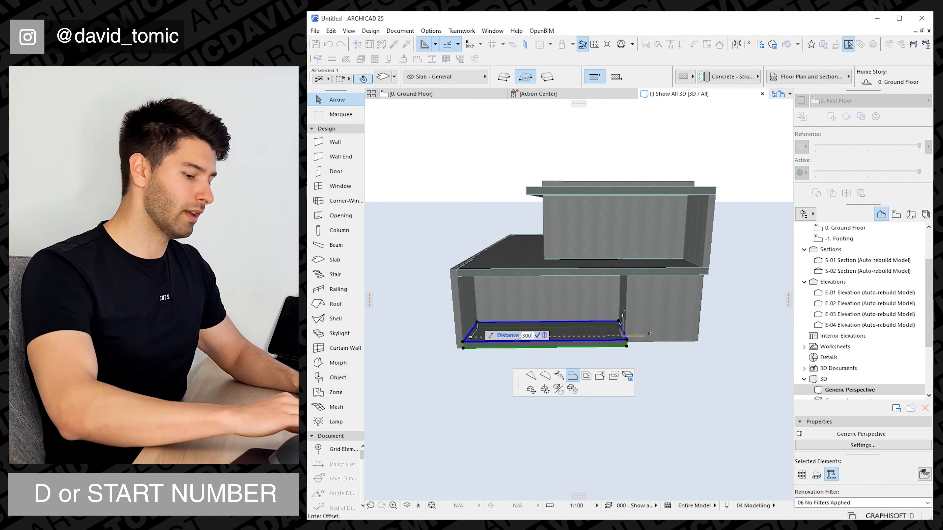
key("Return")
mouse_move(543, 336)
middle_mouse_down("shift")
mouse_move(555, 365)
mouse_move(542, 342)
mouse_move(549, 327)
middle_mouse_up("shift")
left_click(556, 366)
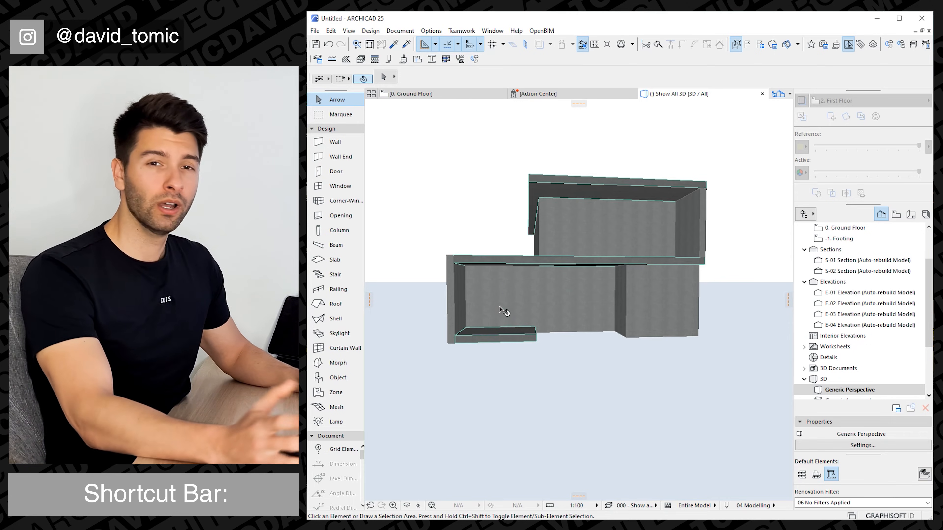
Step: Override all surfaces of the ground-floor blade wall with the linked Concrete - Light 23 material
middle_click_drag(506, 311, 532, 340, "shift")
middle_click_drag(597, 336, 639, 326, "shift")
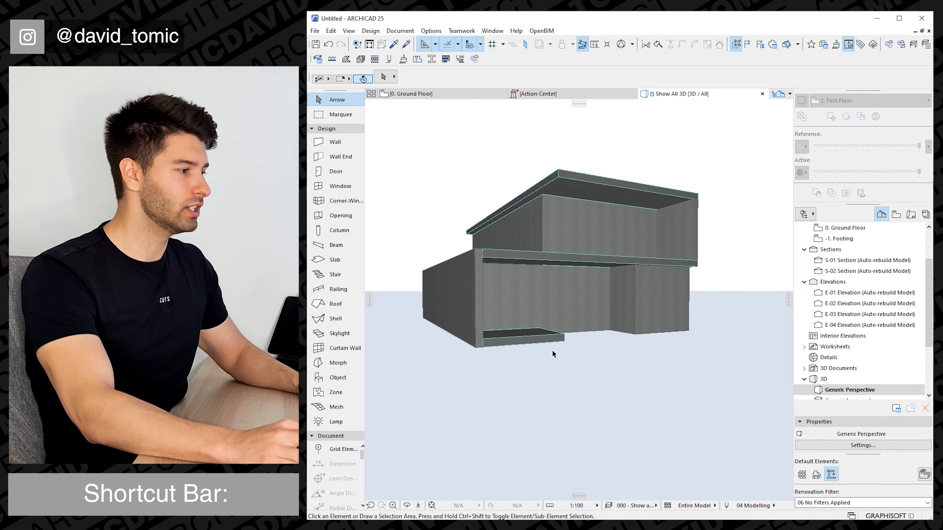
middle_click_drag(555, 346, 601, 379, "shift")
left_click(475, 329)
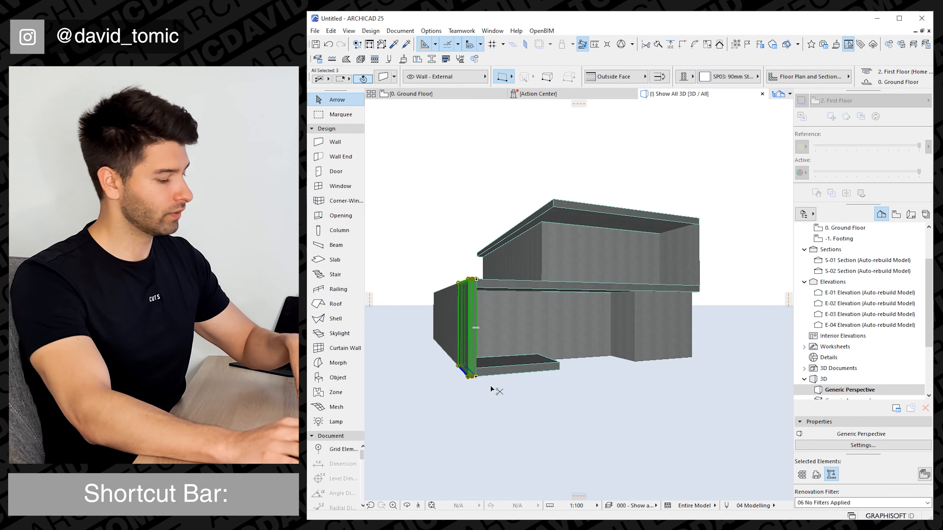
key("ctrl+t")
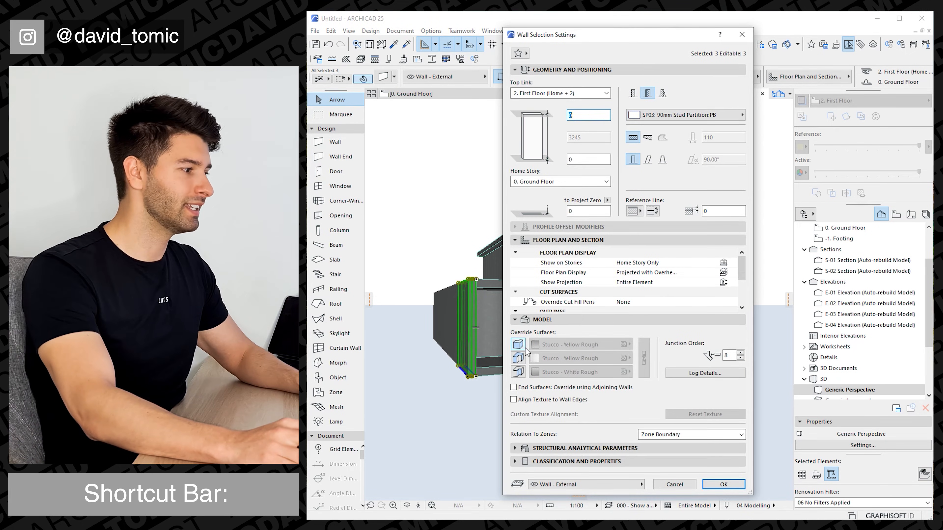
left_click(518, 344)
left_click(517, 357)
left_click(517, 372)
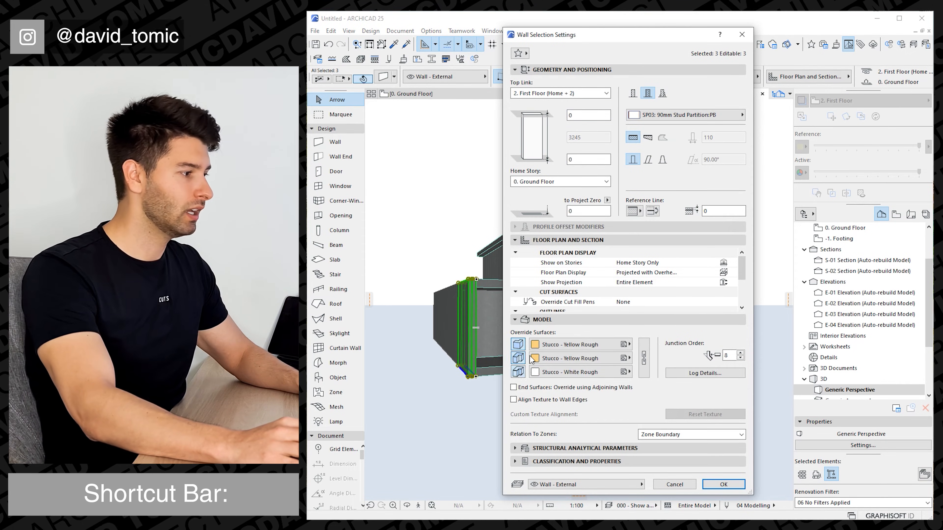
left_click(613, 345)
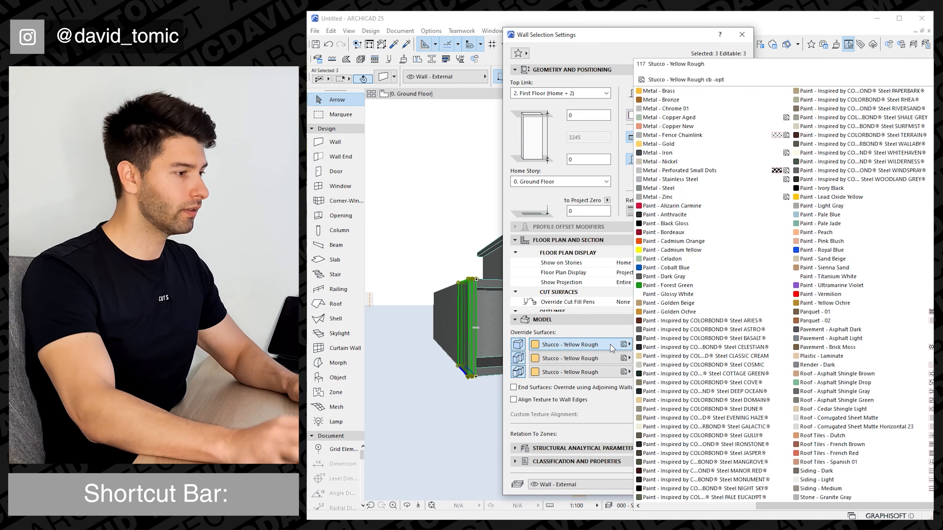
type("con")
key("Return")
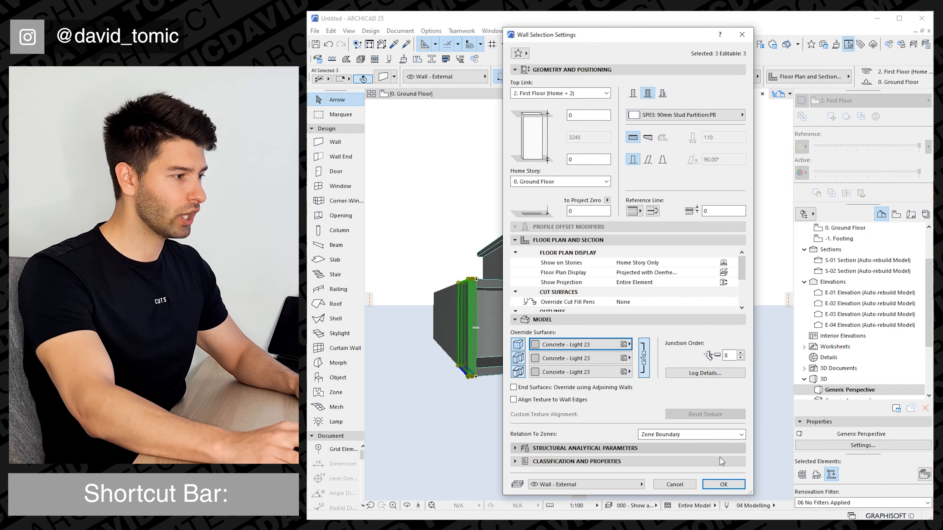
left_click(724, 482)
key("Escape")
Step: Override all surfaces of the ground-floor slab, projecting front slab and roof slab with one linked concrete material
left_click(506, 371)
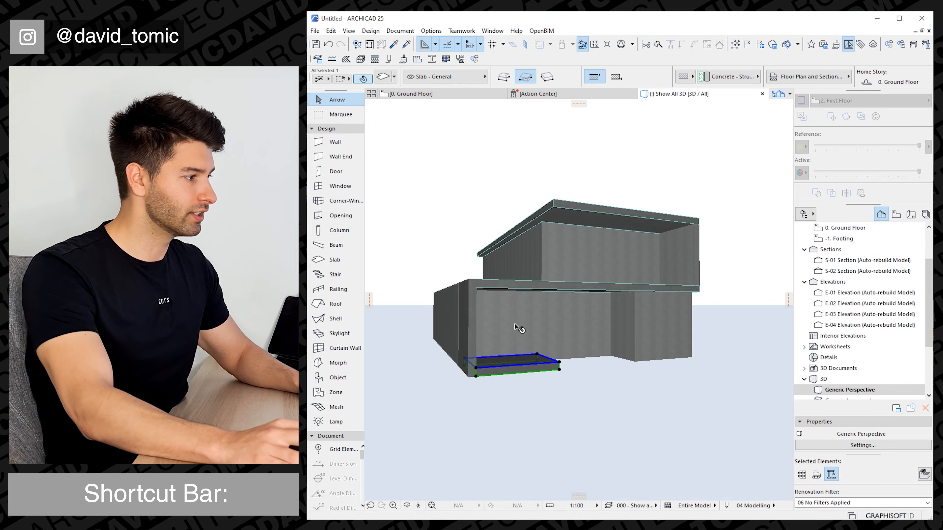
left_click(527, 291, "shift")
left_click(595, 217, "shift")
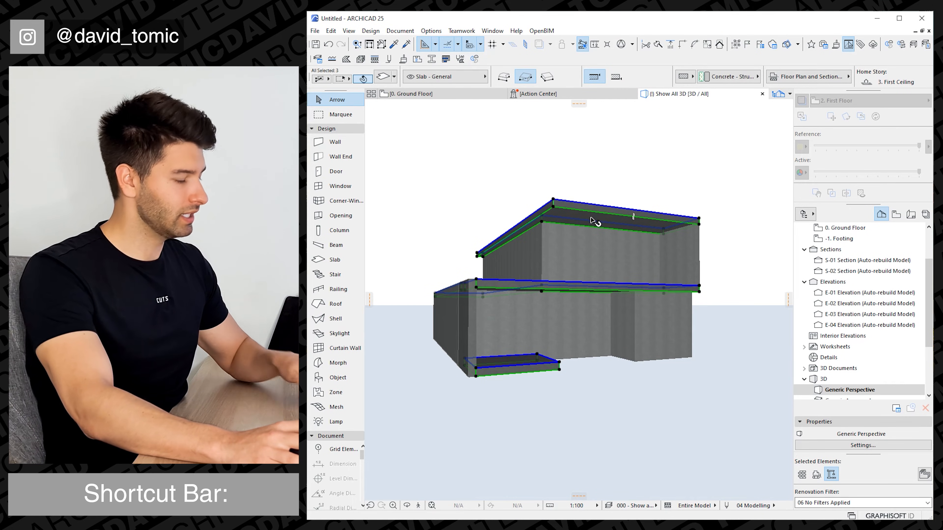
key("ctrl+t")
left_click(389, 321)
left_click(393, 334)
left_click(393, 348)
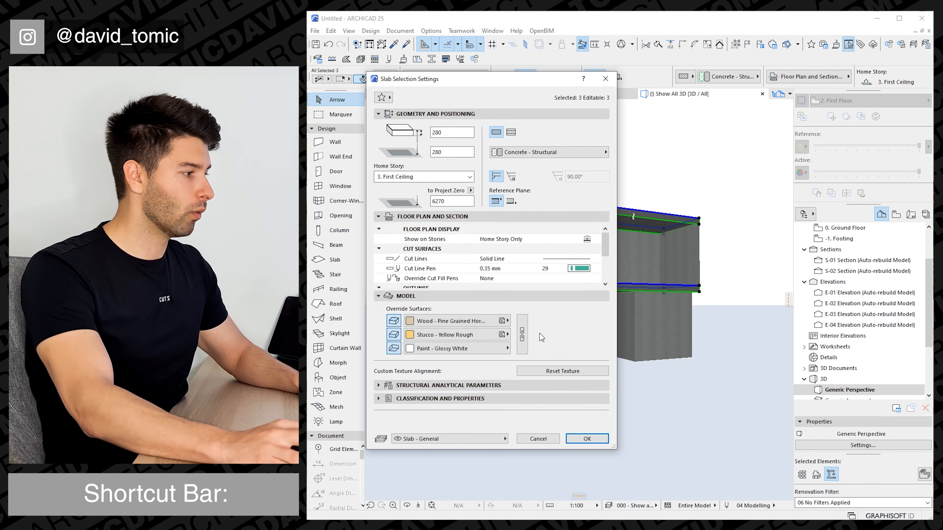
left_click(522, 335)
left_click(477, 322)
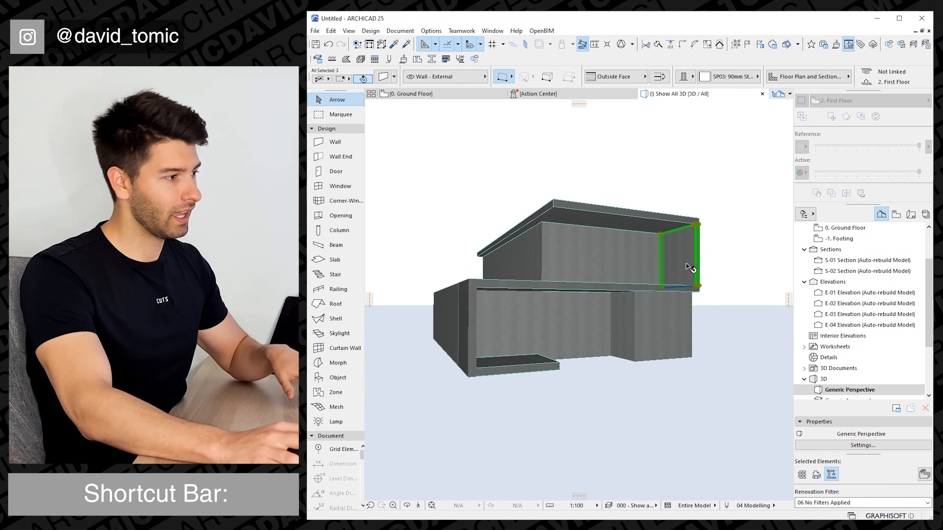
Step: Override all surfaces of the first-floor blade wall with one linked concrete material
key("ctrl+t")
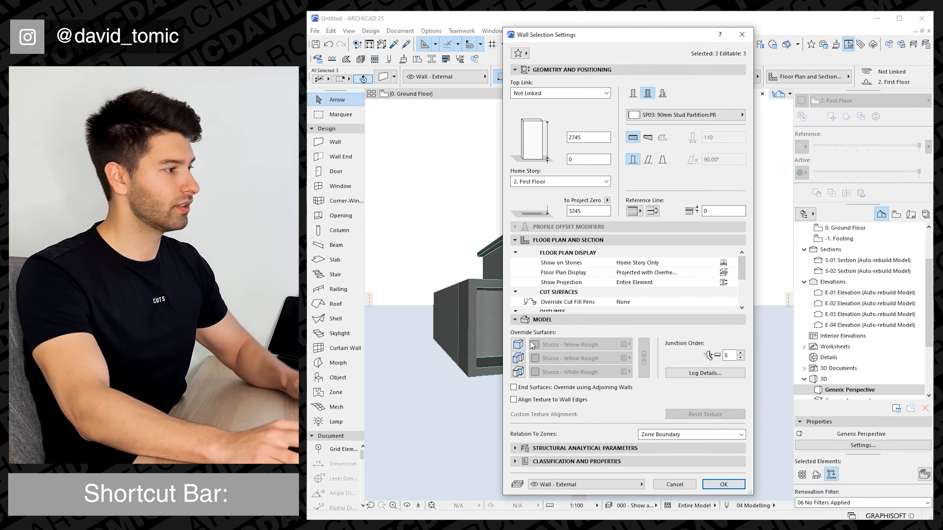
left_click(518, 344)
left_click(518, 358)
left_click(518, 372)
left_click(645, 361)
left_click(573, 345)
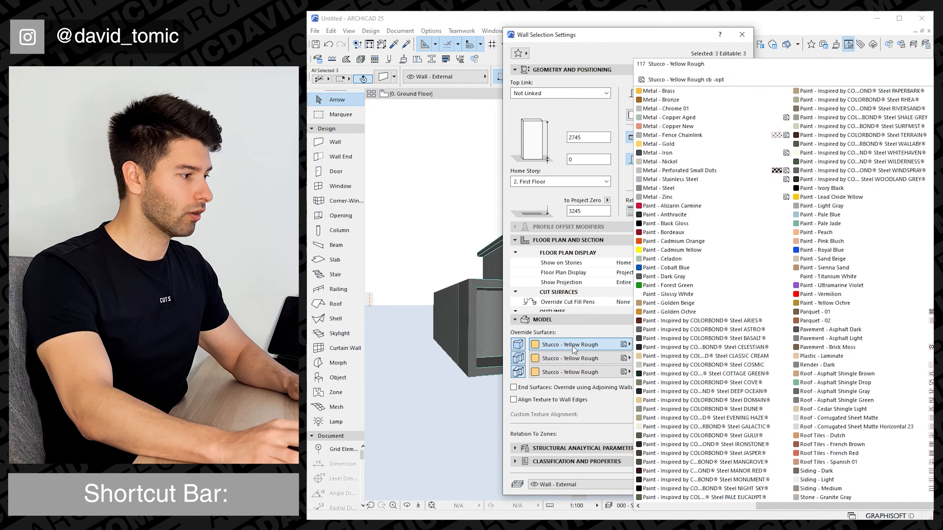
scroll(686, 297, "up", 2)
left_click(686, 314)
key("Return")
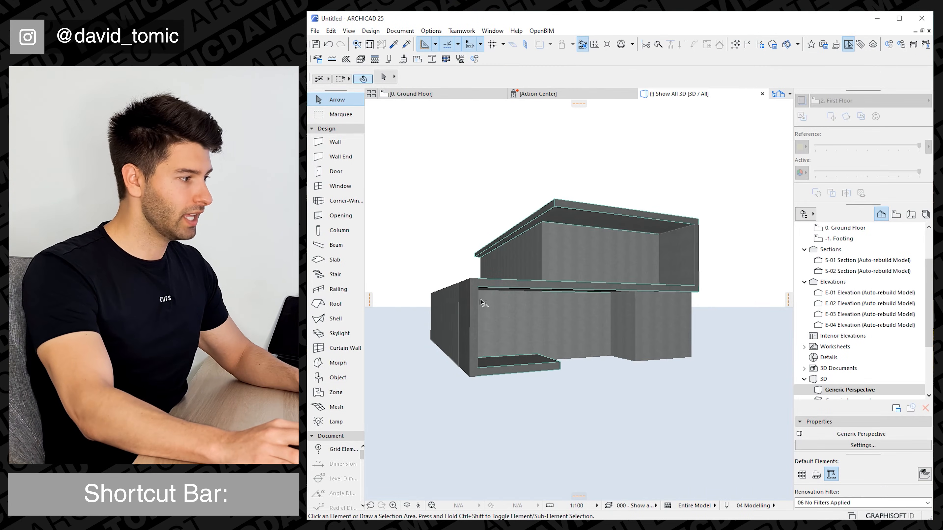
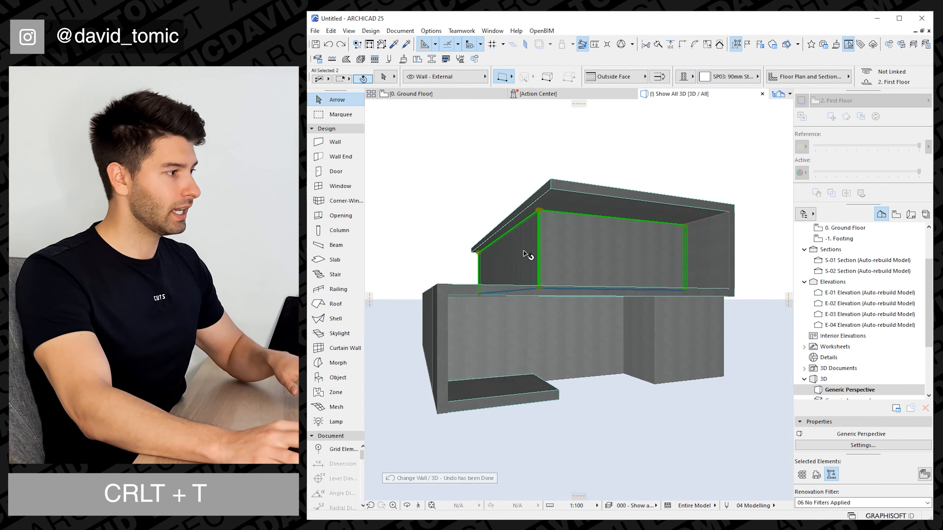
Step: Override the outside surface of the first-floor front and side walls with Wood - Walnut Vertical
key("ctrl+t")
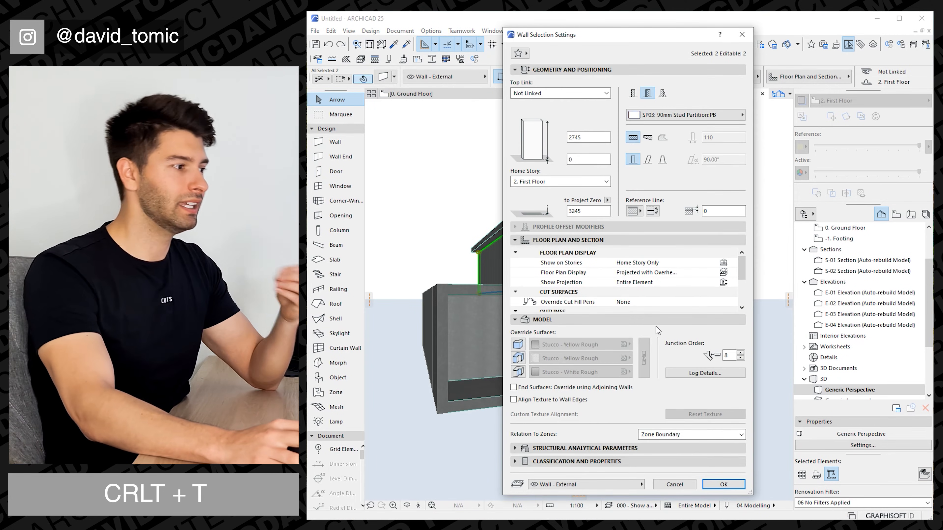
left_click(517, 344)
left_click(579, 344)
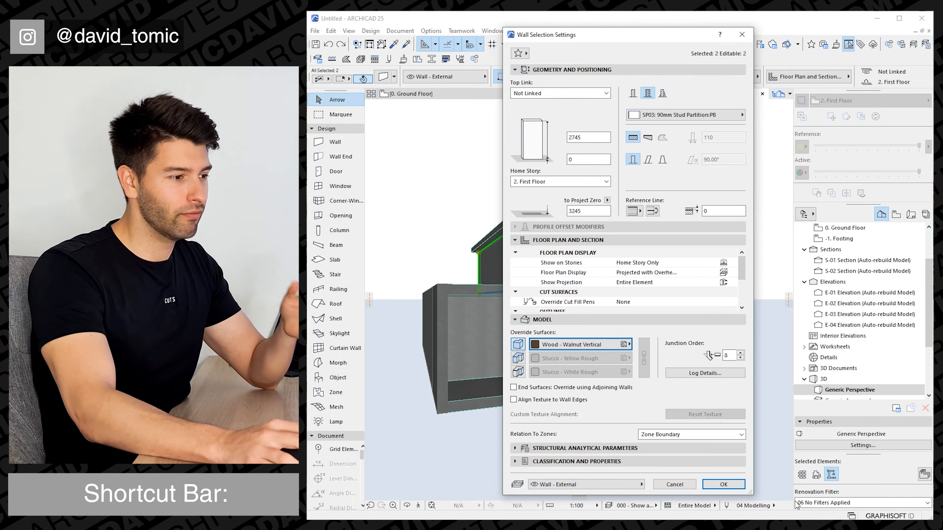
left_click(719, 476)
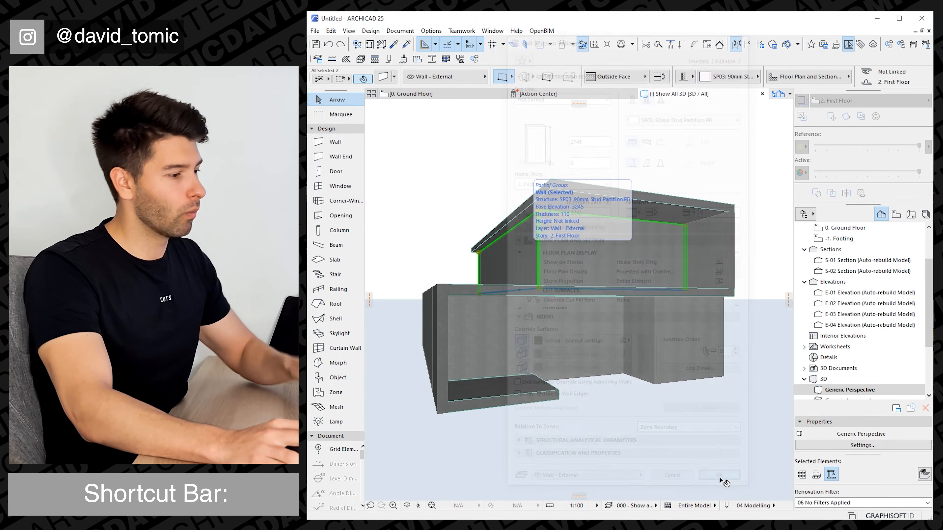
key("Escape")
Step: Override the outside surface of the six ground-floor external walls with Paint - Titanium White
scroll(607, 328, "down", 2)
middle_click_drag(606, 327, 599, 299, "shift")
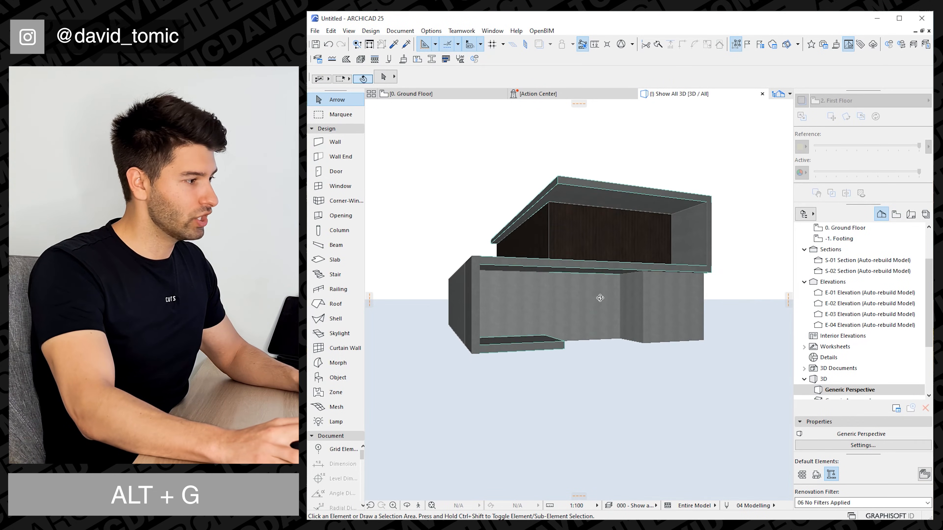
key("ctrl+a")
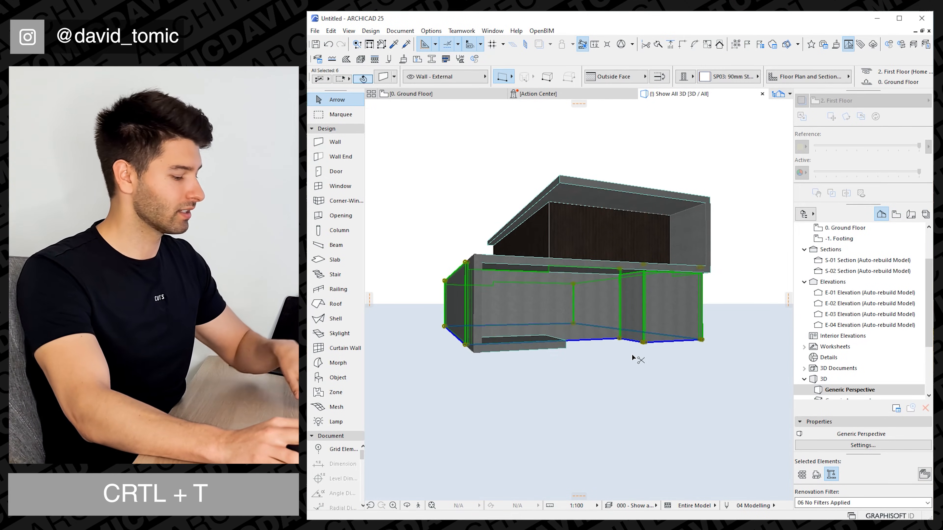
key("ctrl+t")
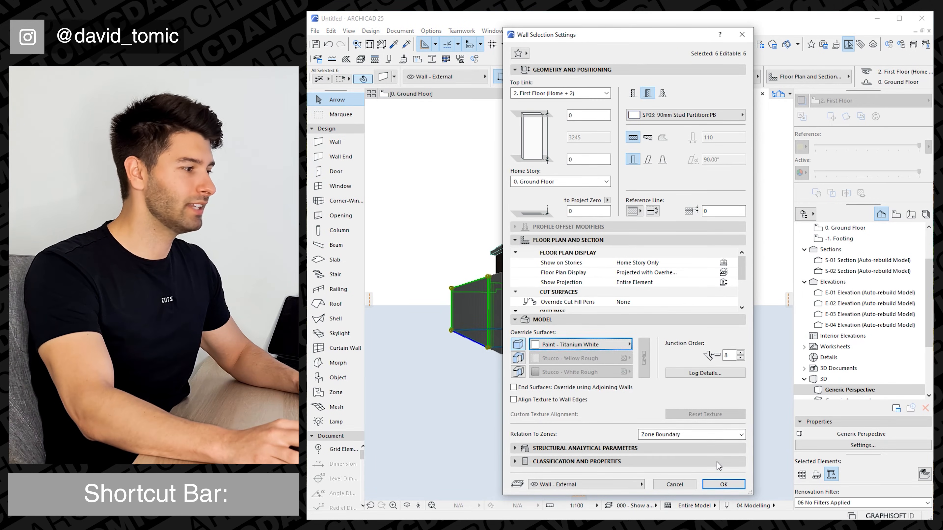
left_click(723, 484)
key("Escape")
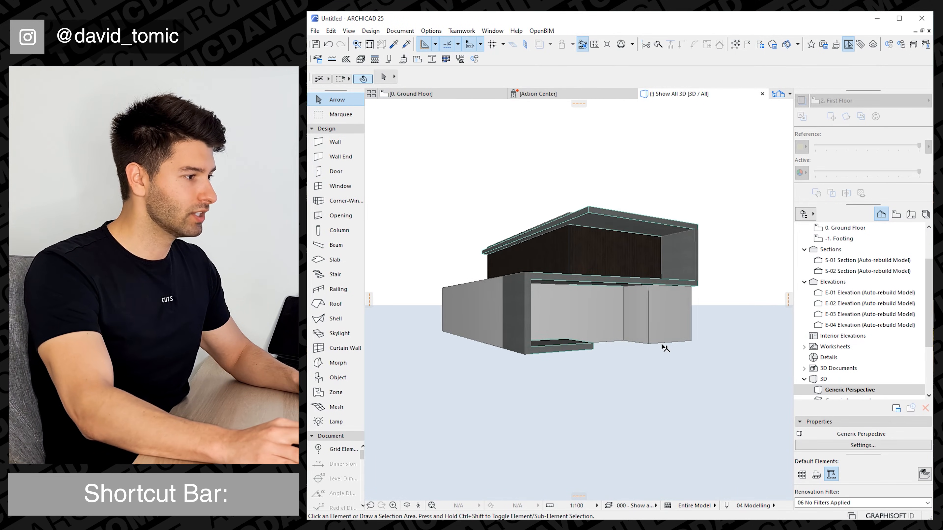
Step: On the ground-floor plan, open the default door settings, search the library for PIVOT and choose Pivot Door 25
middle_click_drag(665, 348, 586, 359, "shift")
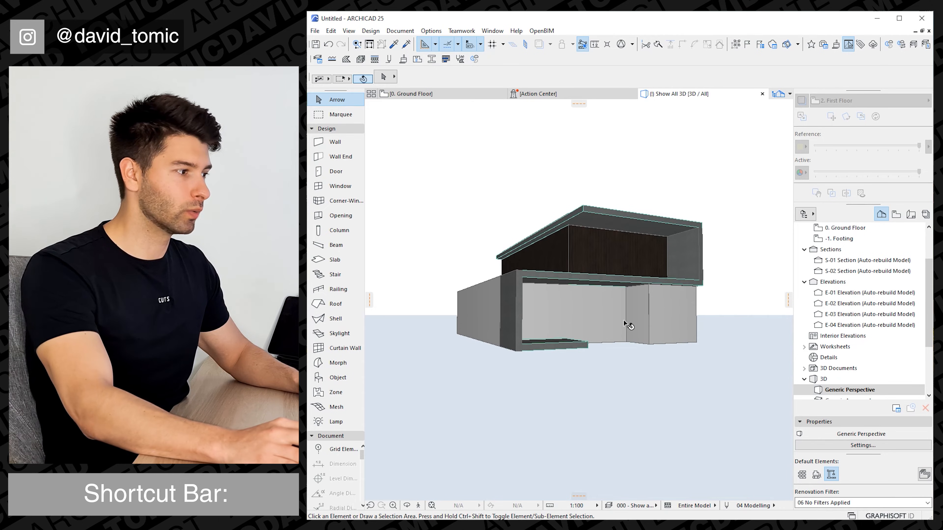
middle_click_drag(626, 325, 615, 289, "shift")
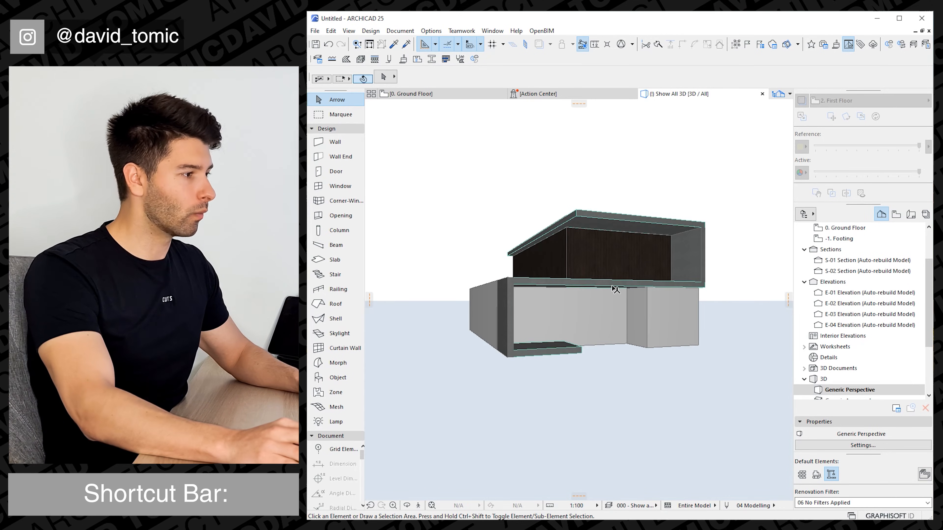
middle_click_drag(556, 256, 595, 263, "shift")
key("F2")
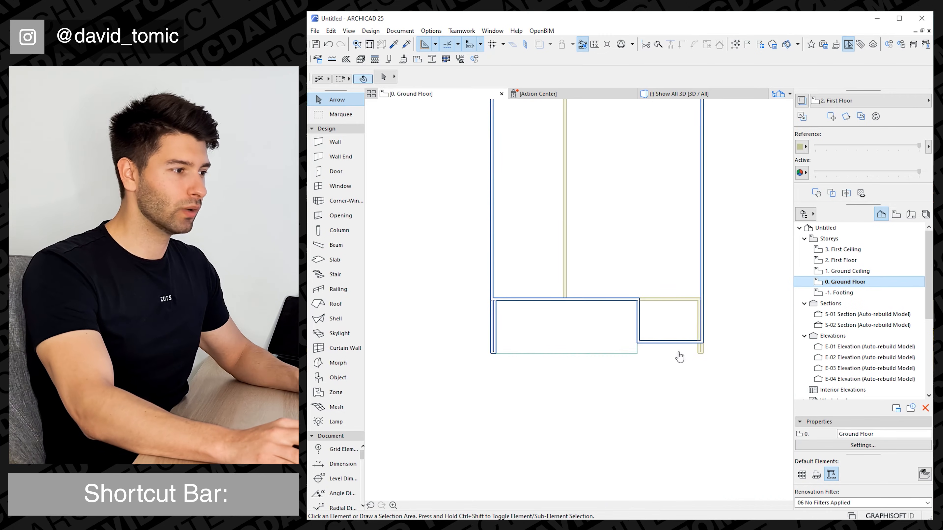
scroll(595, 320, "up", 2)
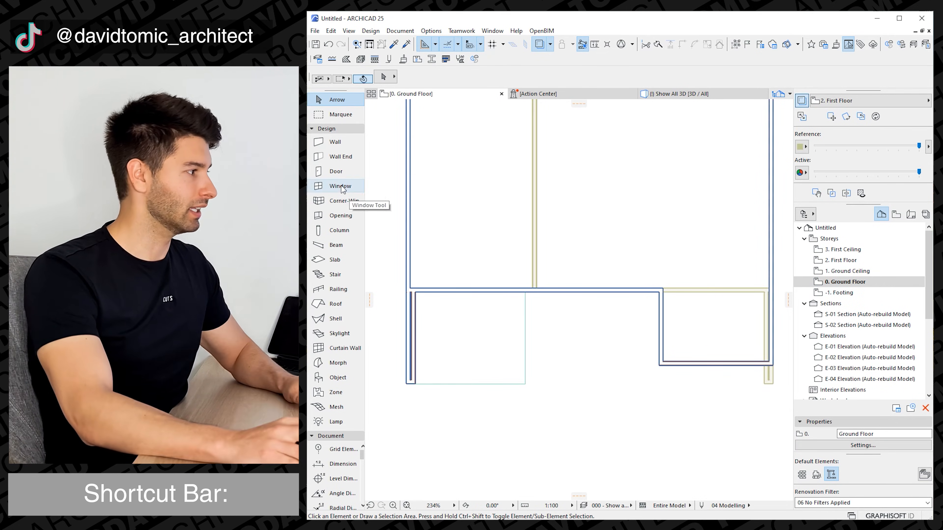
left_click(336, 171)
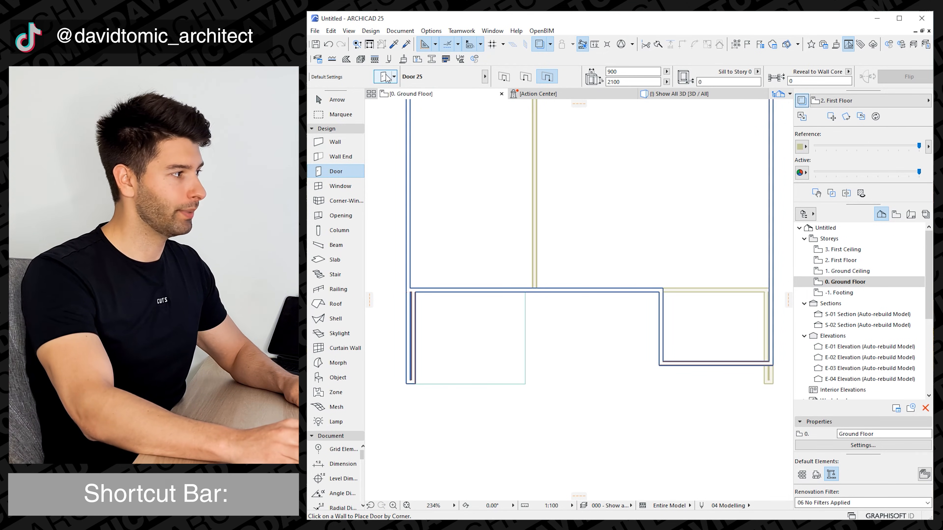
left_click(385, 76)
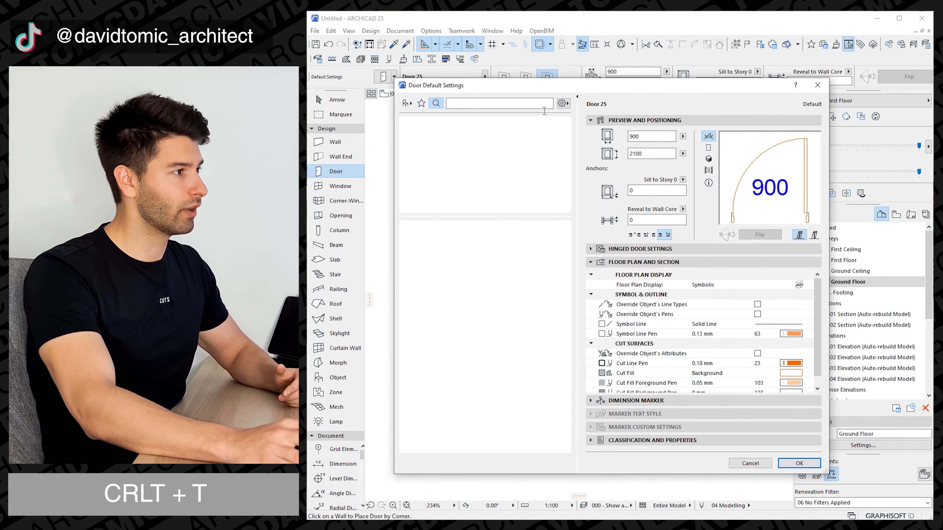
type("PIVOT")
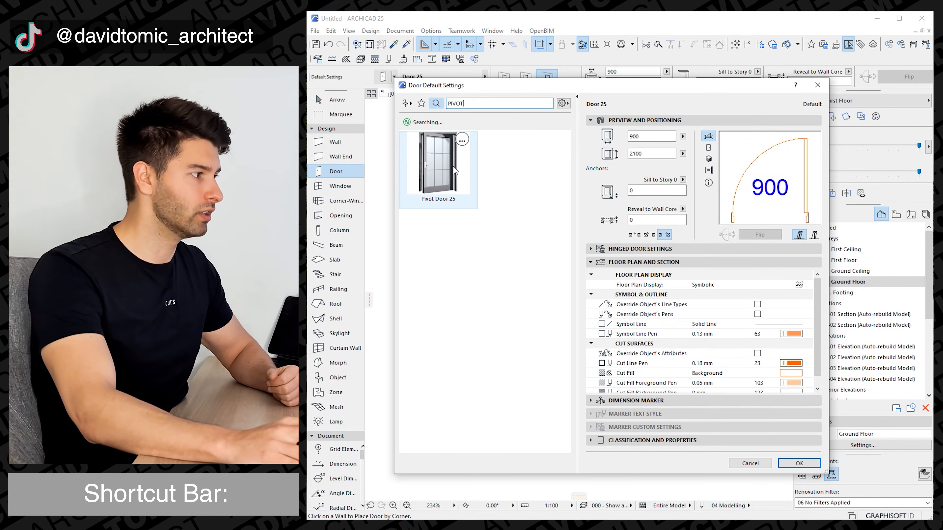
left_click(439, 165)
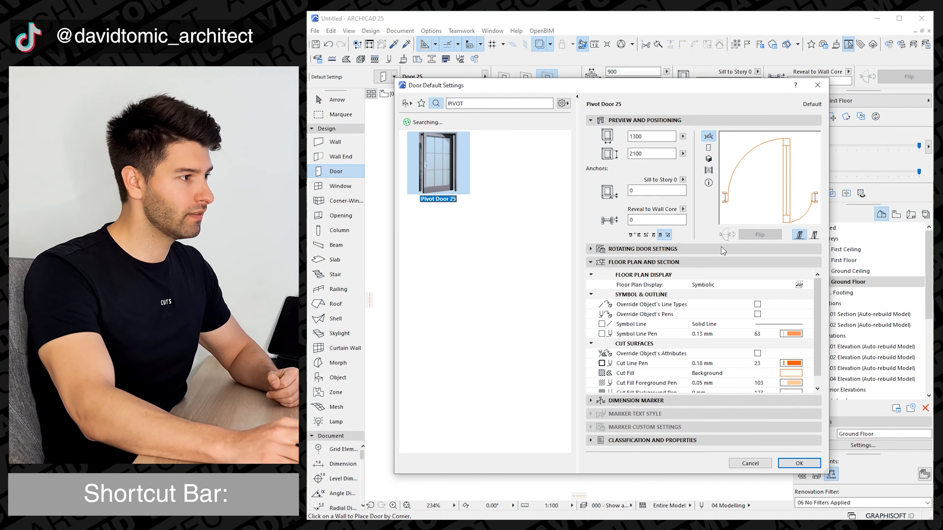
Step: Override the door's object pens and line types, and set its symbol line pen to black pen 1
left_click(757, 353)
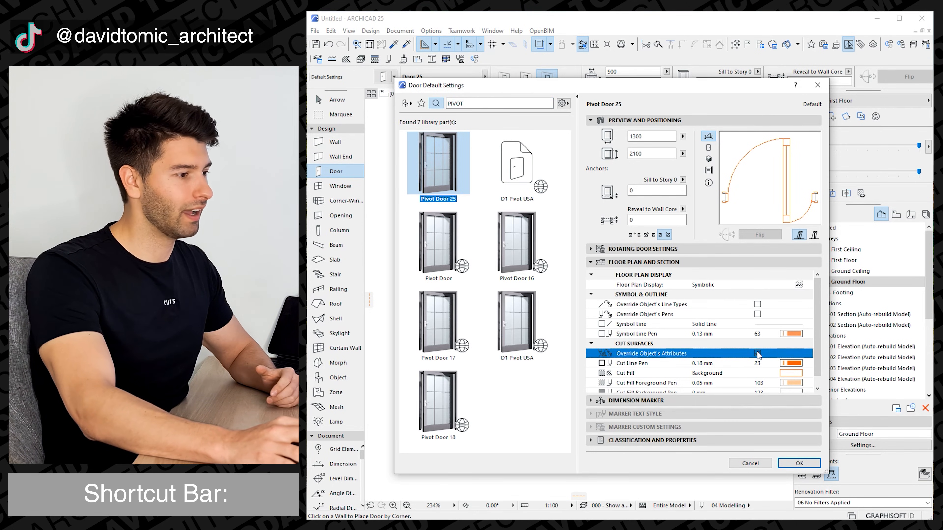
left_click(757, 315)
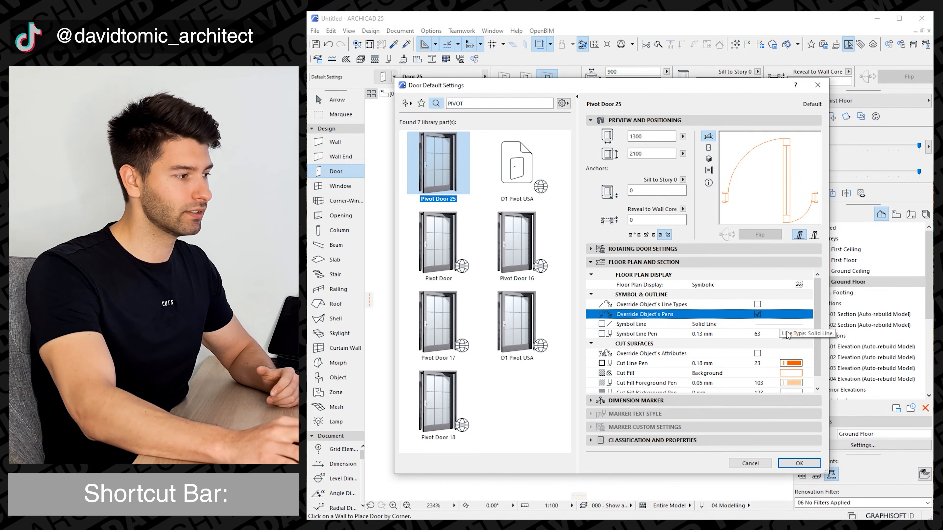
left_click(808, 334)
left_click(808, 334)
double_click(813, 336)
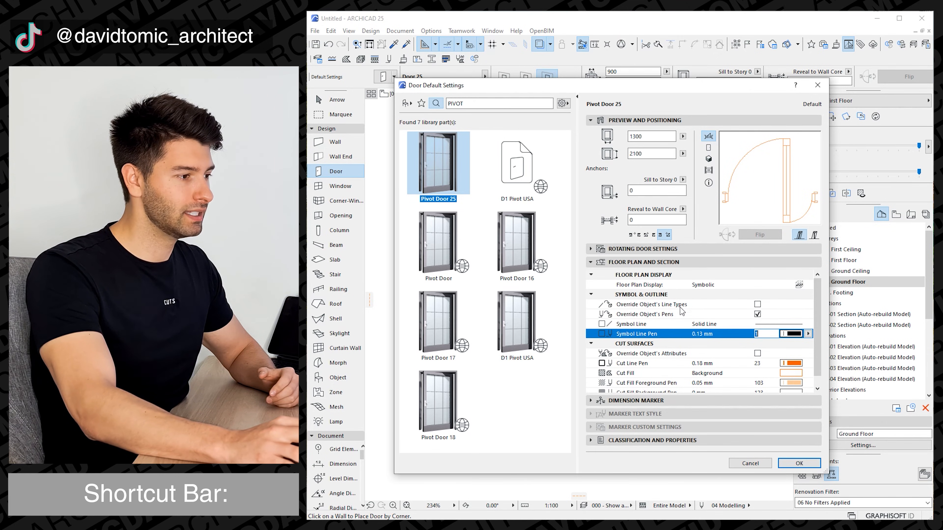
left_click(757, 305)
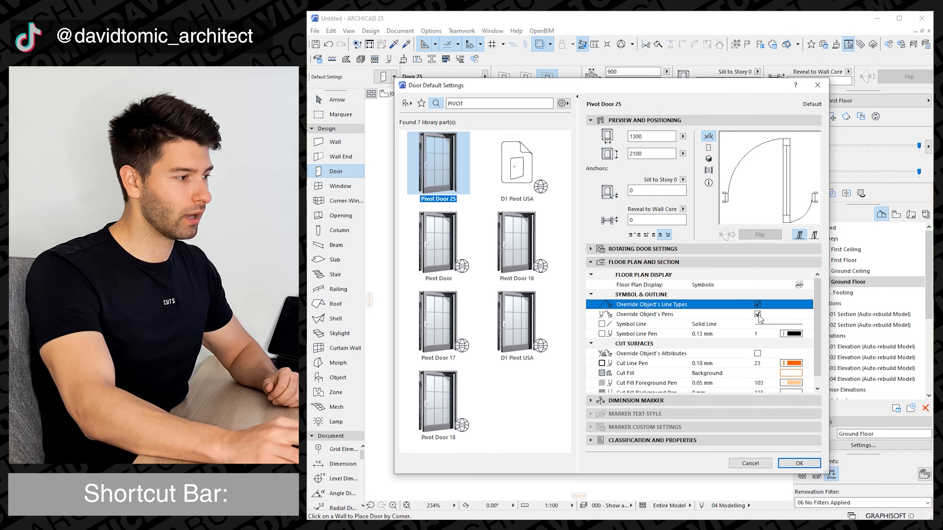
Step: Set the pivot door's width to 1800 and its height to 2400
left_click(683, 137)
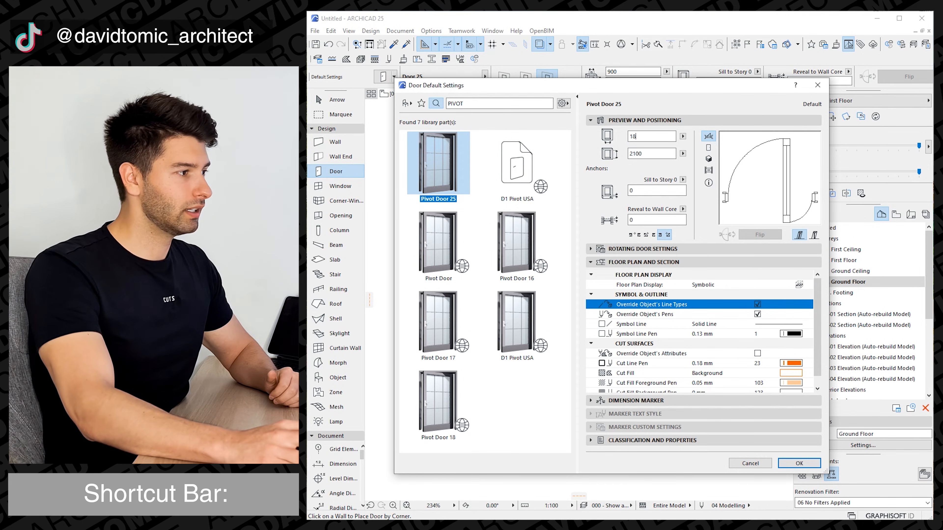
type("1800")
key("Tab")
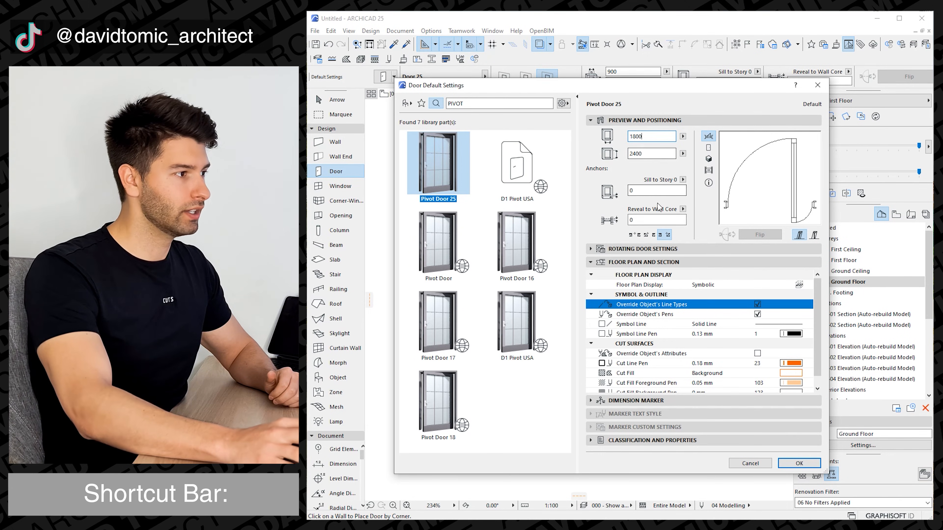
Step: Show the door preview in 3D and change the door leaf to the solid Style 1
left_click(709, 159)
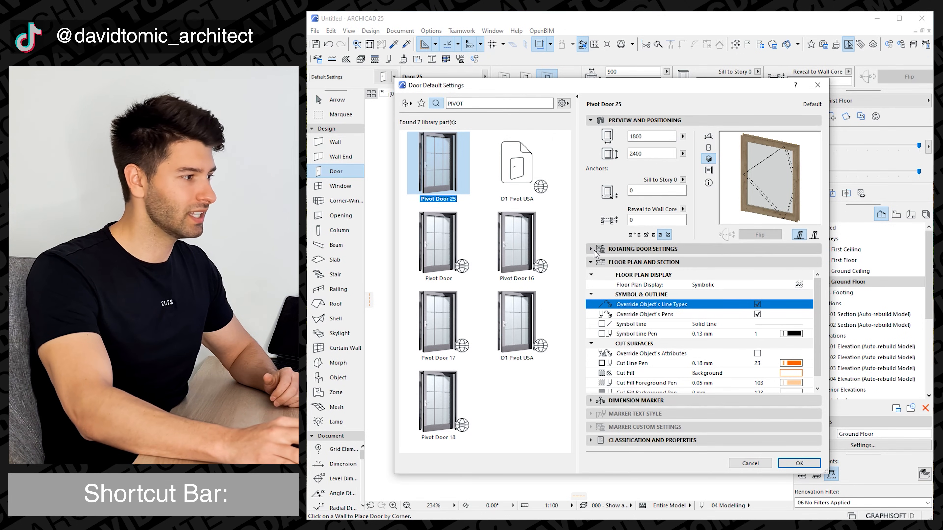
left_click(590, 261)
left_click(590, 249)
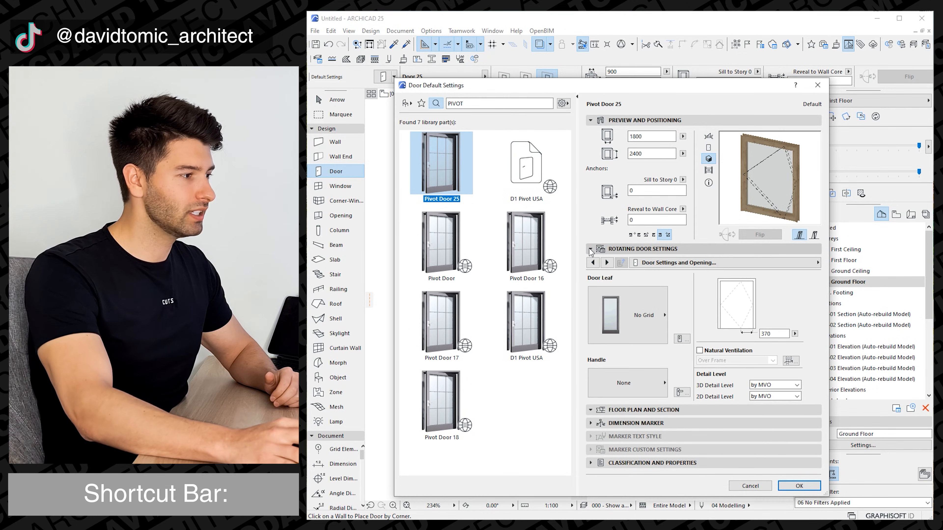
left_click(624, 322)
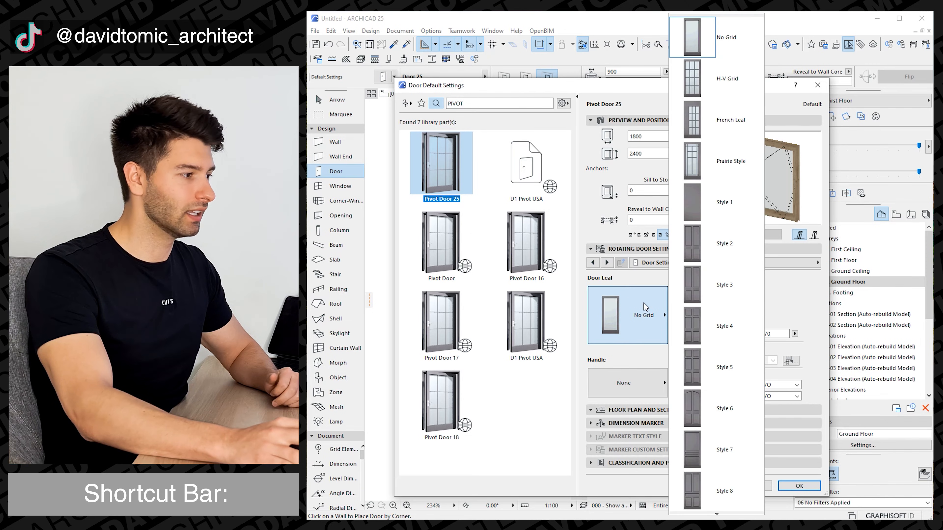
left_click(719, 199)
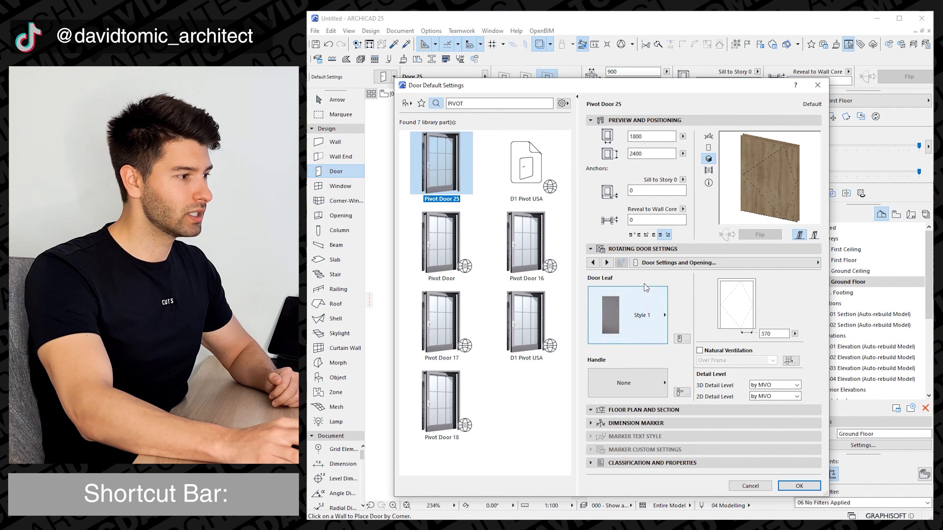
Step: Set the inside and outside surfaces of the door's frame and leaf to Wood - Walnut Vertical
left_click(663, 262)
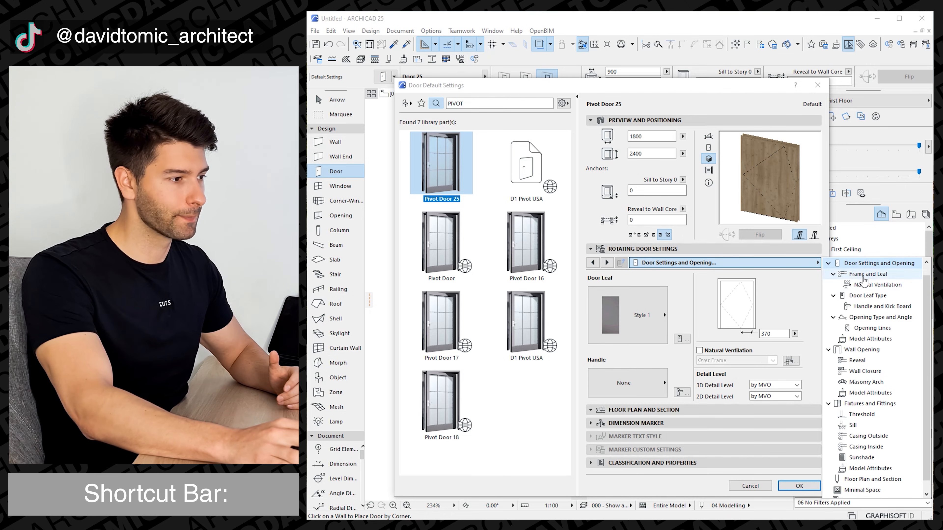
left_click(870, 339)
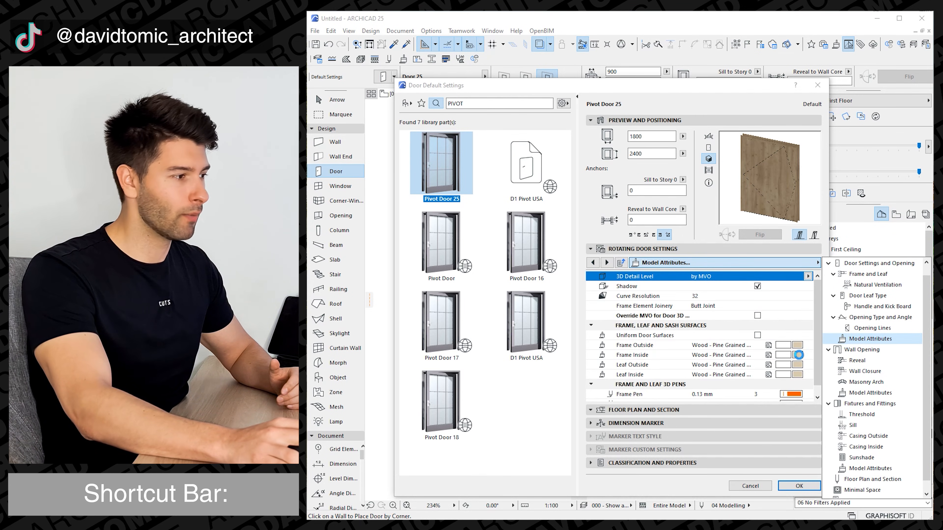
left_click(797, 345)
left_click(754, 406)
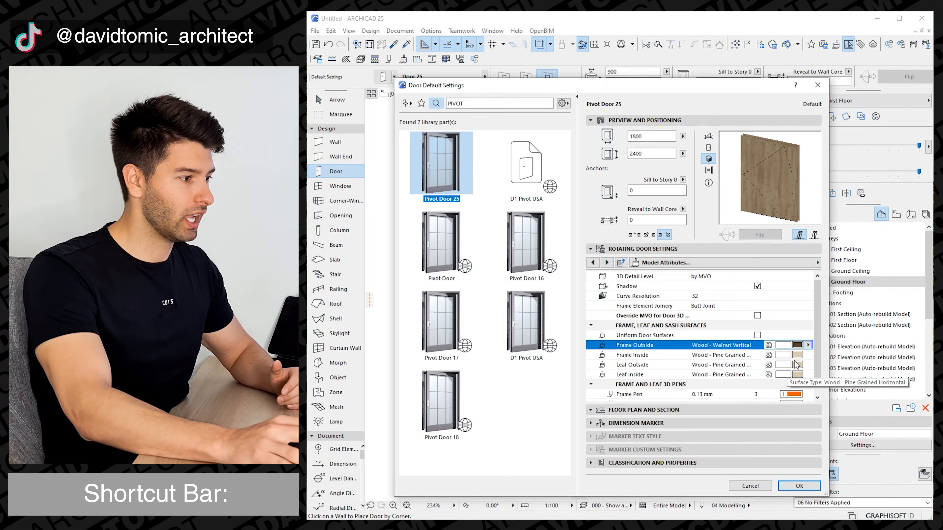
left_click(797, 356)
left_click(709, 400)
left_click(797, 365)
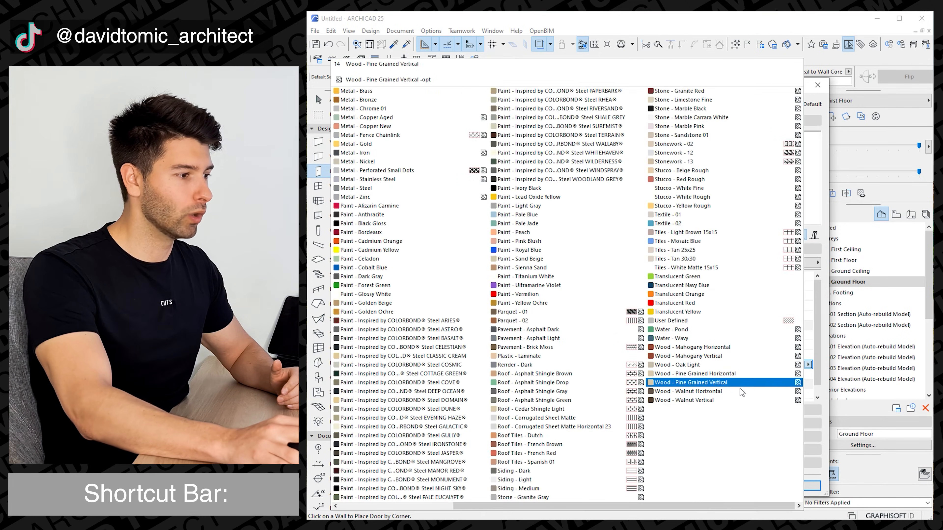
left_click(738, 399)
left_click(797, 374)
Step: Set the door's uniform casing surfaces to Paint - Ivory Black and accept the door settings
left_click(870, 458)
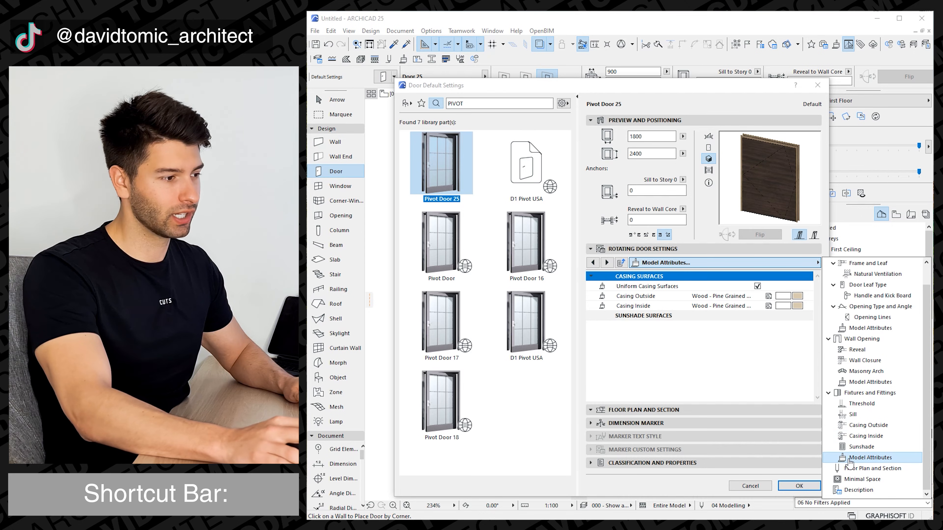
left_click(872, 469)
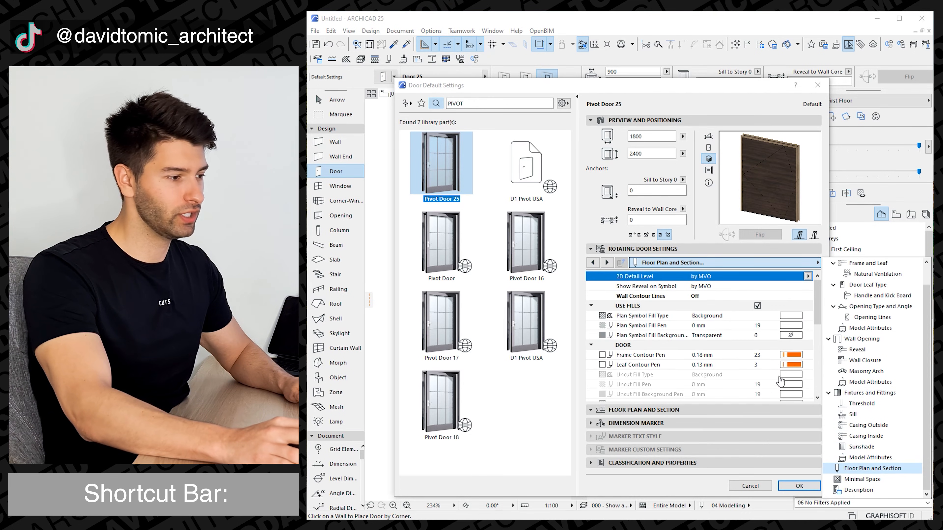
left_click(870, 459)
left_click(797, 296)
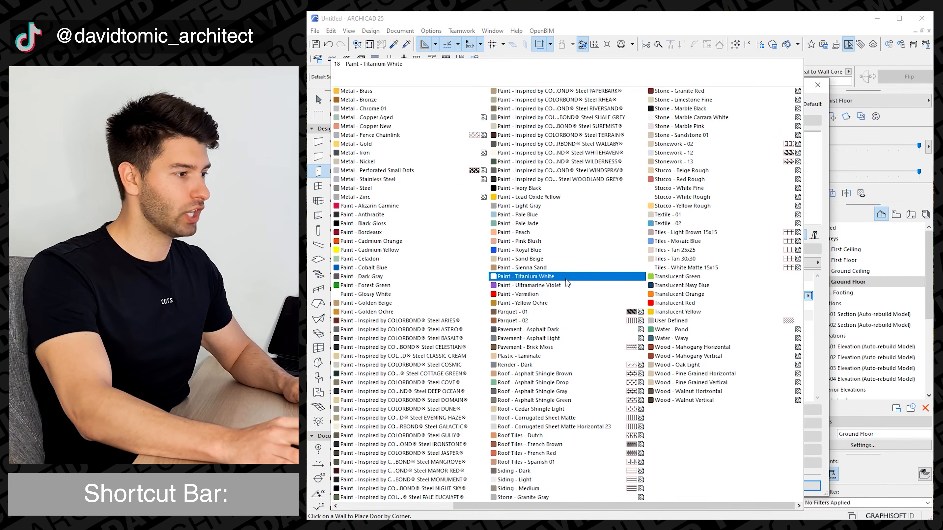
key("Escape")
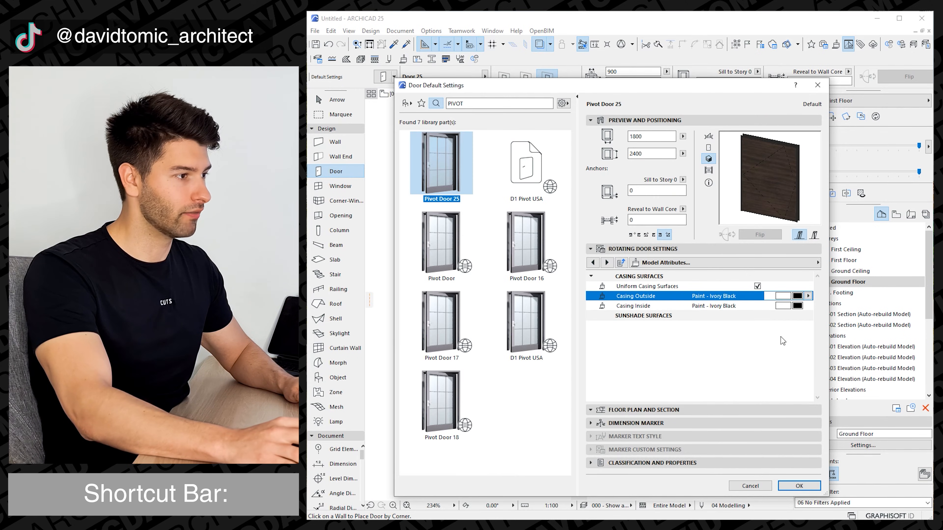
left_click(807, 487)
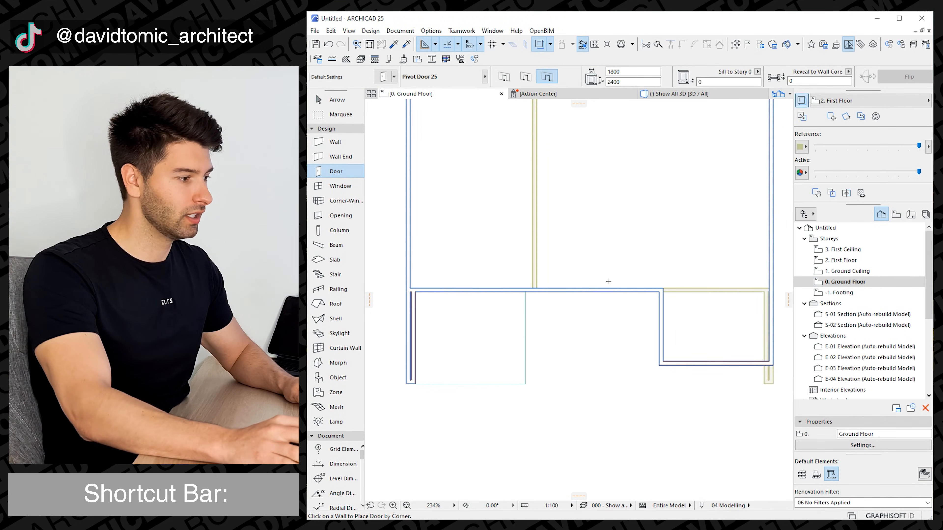
Step: Place the pivot door in the recessed ground-floor front wall, near the inner corner, and check it in 3D
left_click(638, 296)
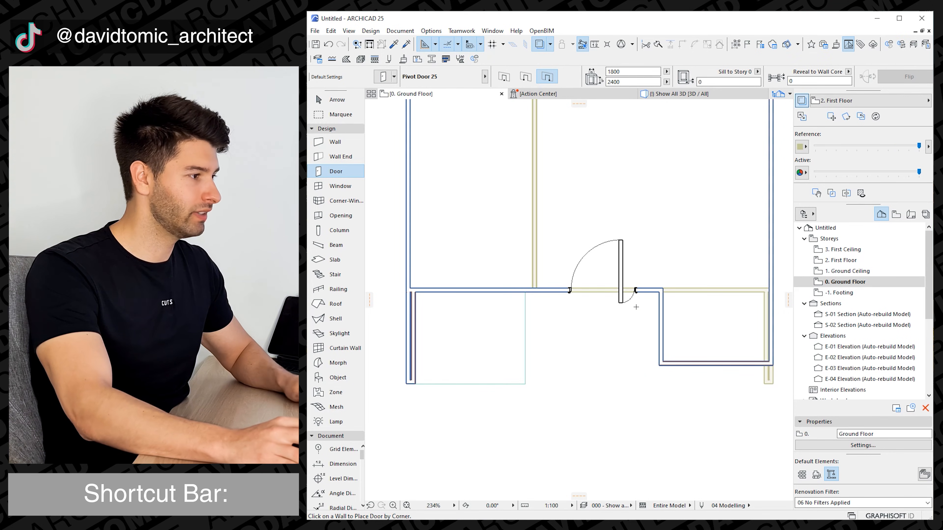
key("Escape")
left_click(673, 94)
scroll(623, 339, "up", 3)
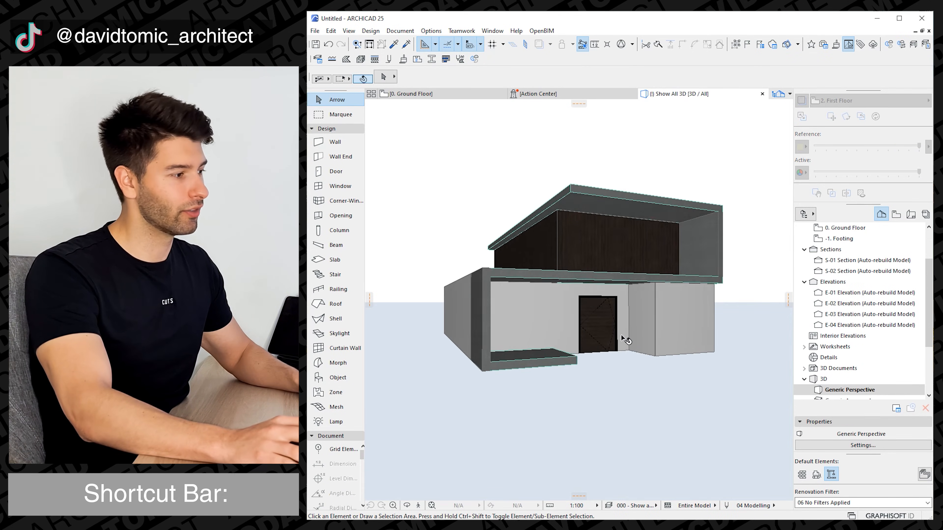
mouse_move(616, 336)
middle_mouse_down("shift")
mouse_move(579, 334)
mouse_move(607, 324)
middle_mouse_up("shift")
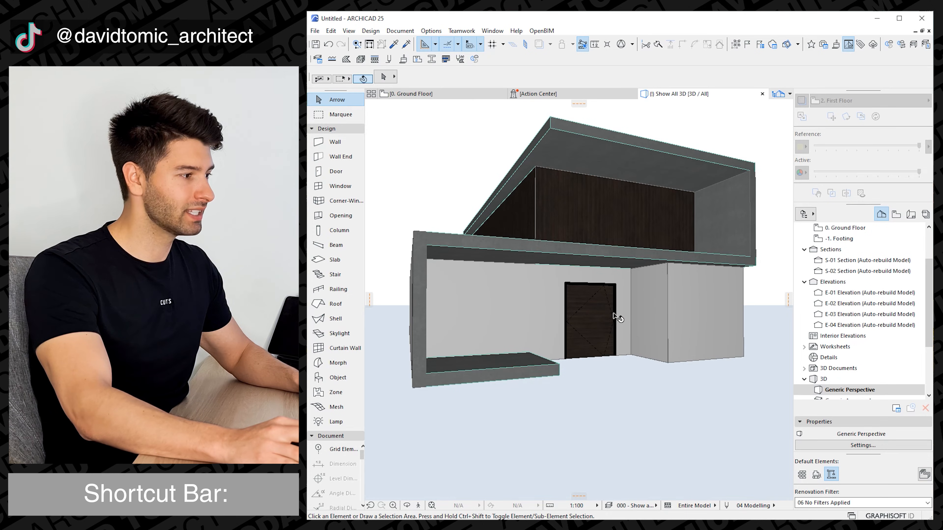
Step: Stretch the pivot door's height up to the underside of the projecting slab, 2965 high
left_click(617, 317)
left_click(617, 286)
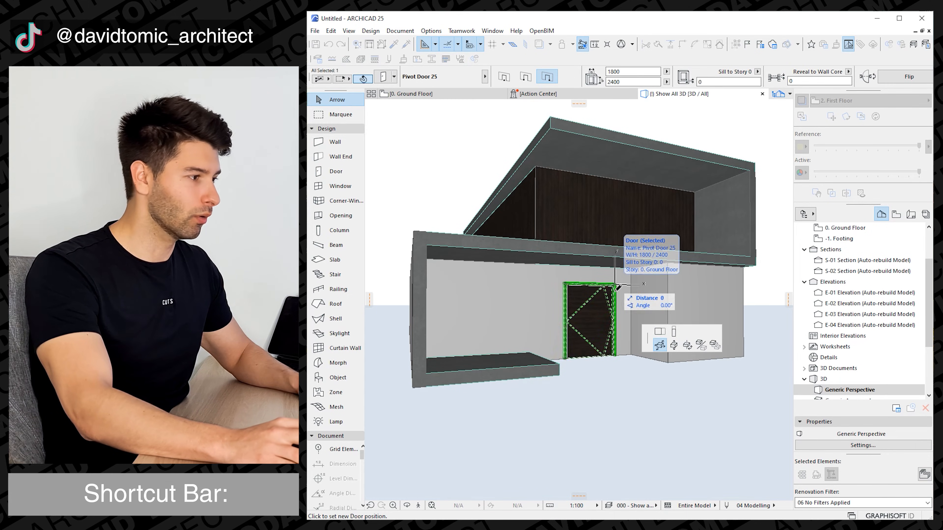
key("Tab")
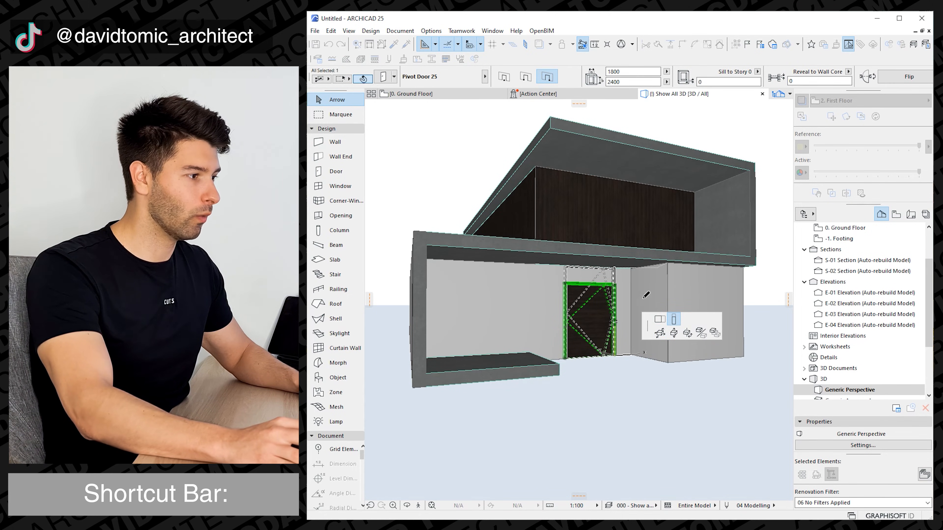
left_click(646, 294)
mouse_move(619, 336)
middle_mouse_down("shift")
mouse_move(562, 341)
mouse_move(608, 340)
middle_mouse_up("shift")
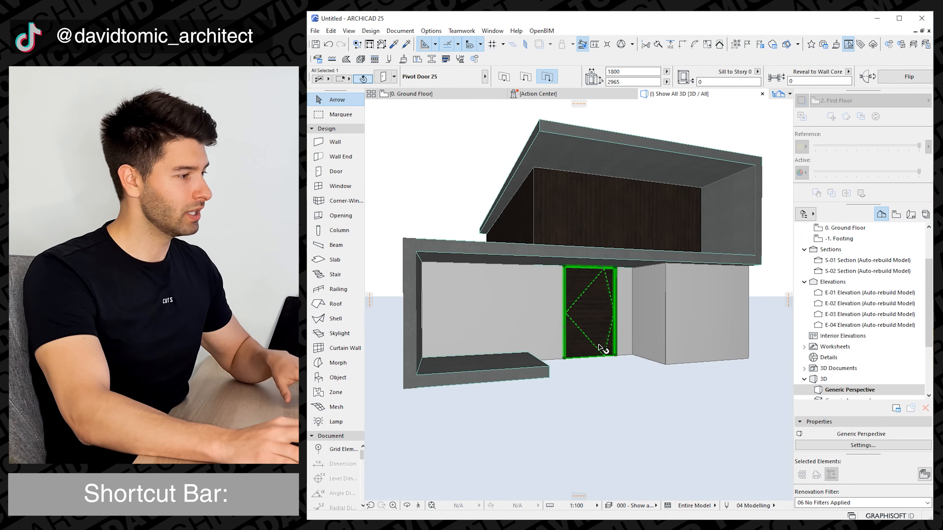
Step: Move the pivot door along the front wall on the ground-floor plan so its jamb meets the inner wall corner
key("F2")
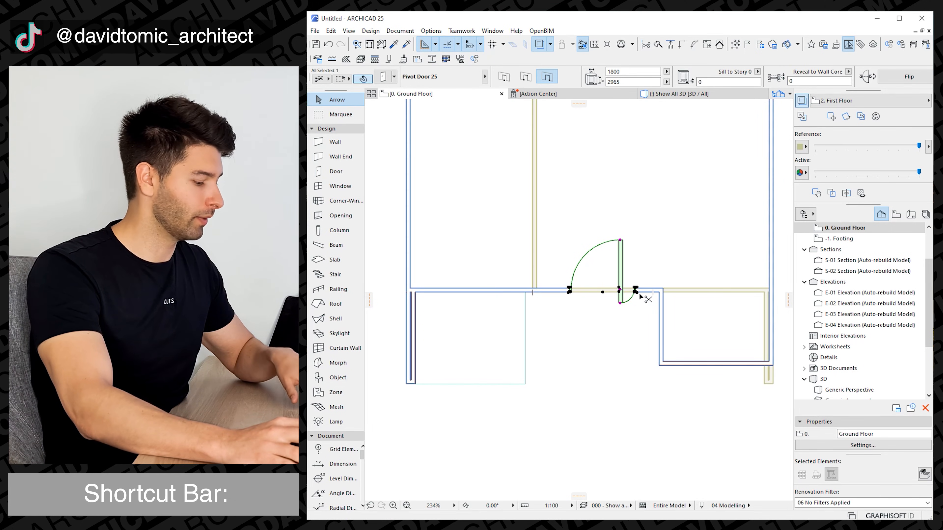
key("ctrl+d")
left_click(635, 292)
left_click(659, 292)
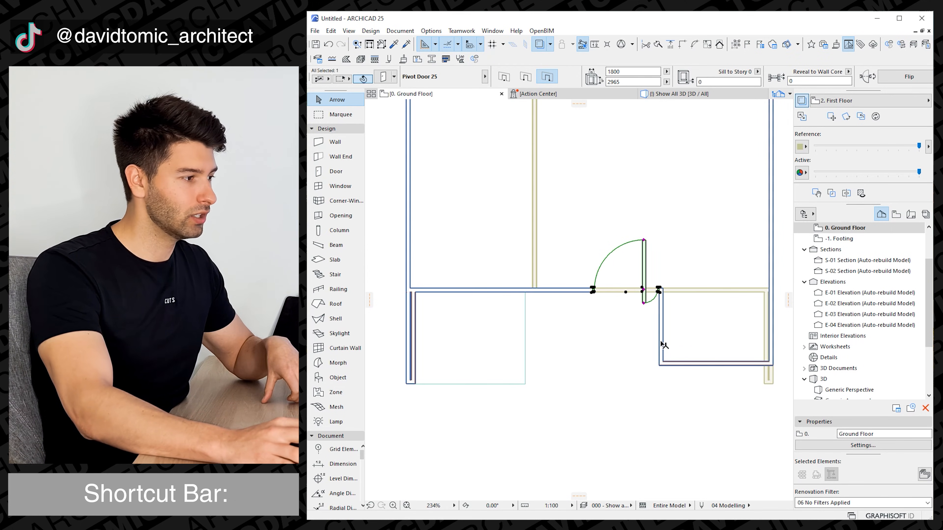
Step: Set the default Window 25 frame and sash surfaces to Paint - Ivory Black and accept the window settings
left_click(653, 325)
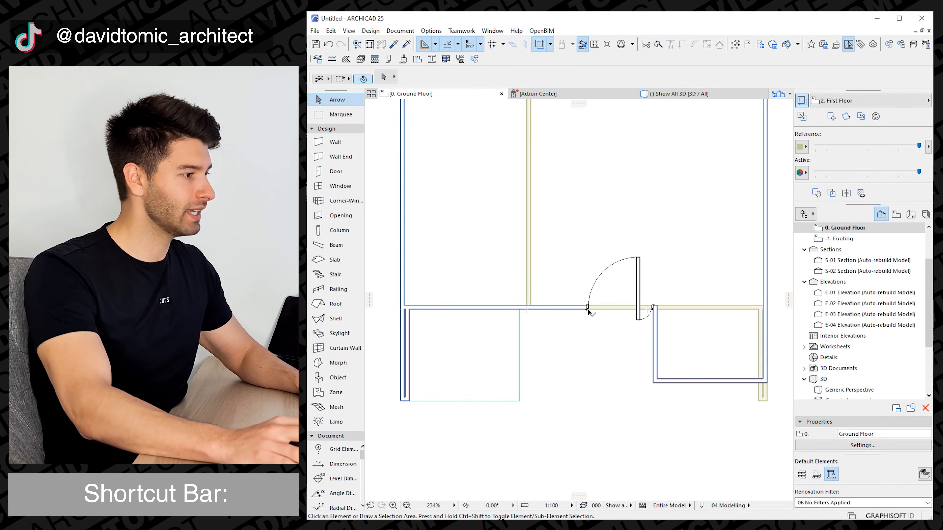
left_click(339, 186)
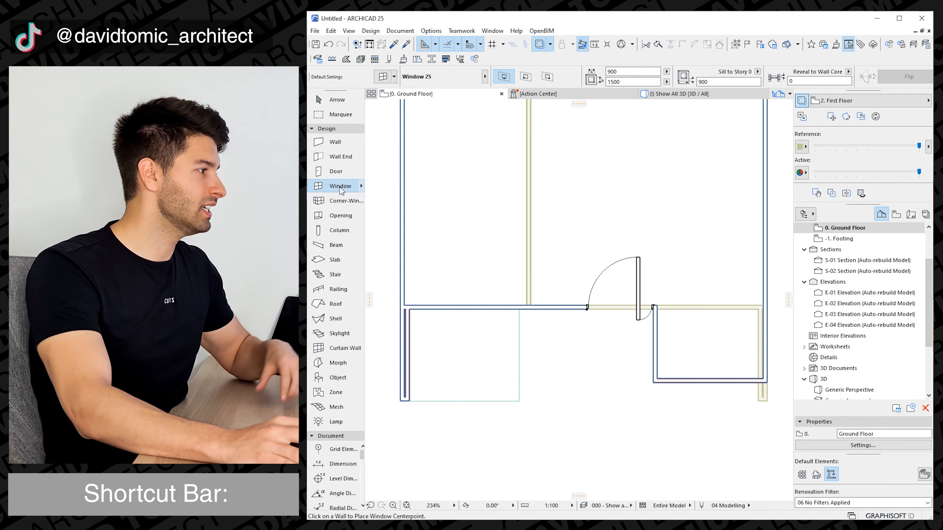
left_click(384, 78)
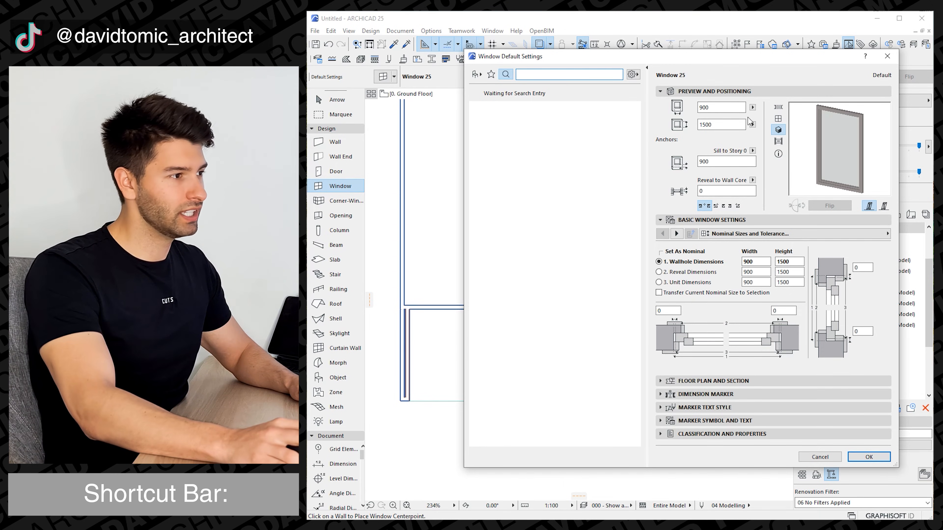
left_click(852, 234)
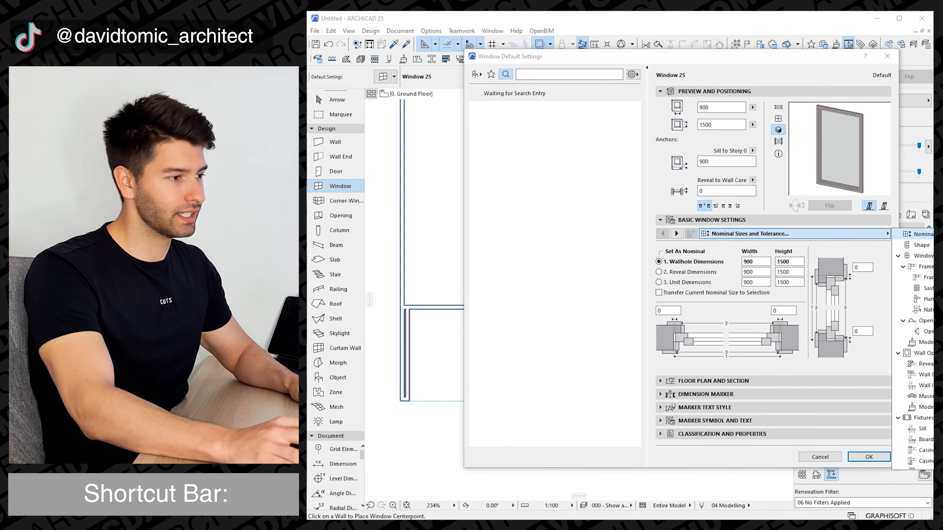
left_click(922, 407)
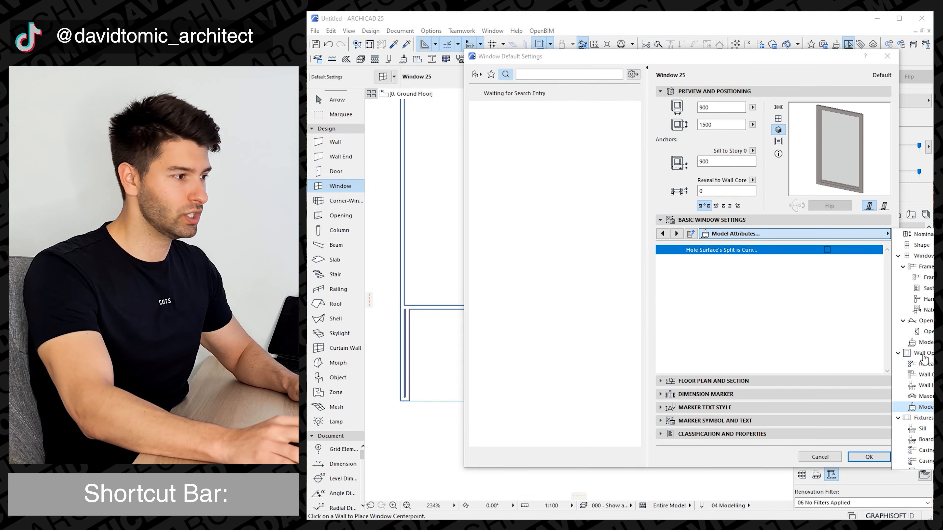
left_click(924, 343)
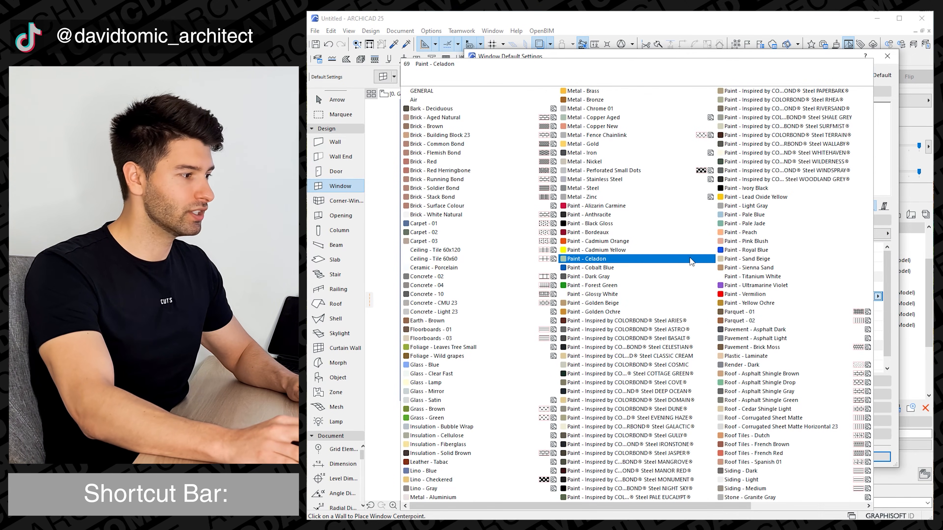
left_click(746, 187)
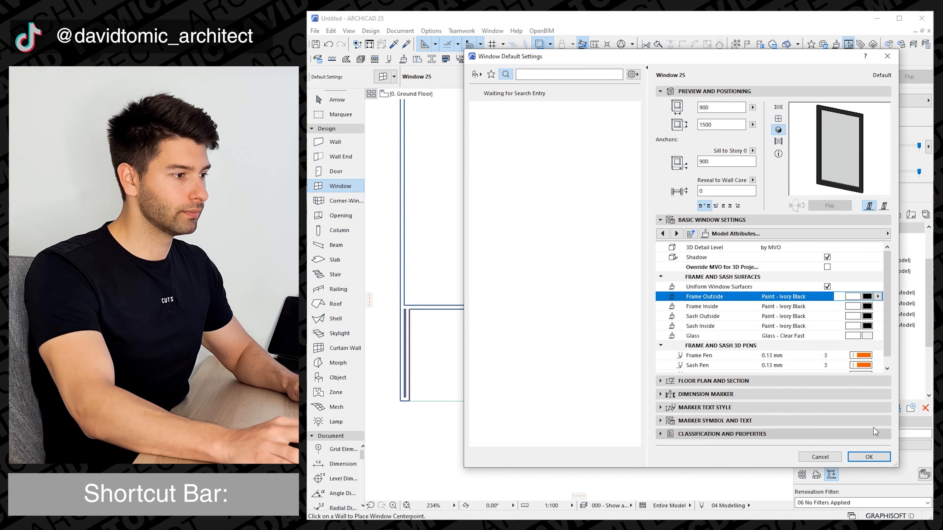
left_click(869, 456)
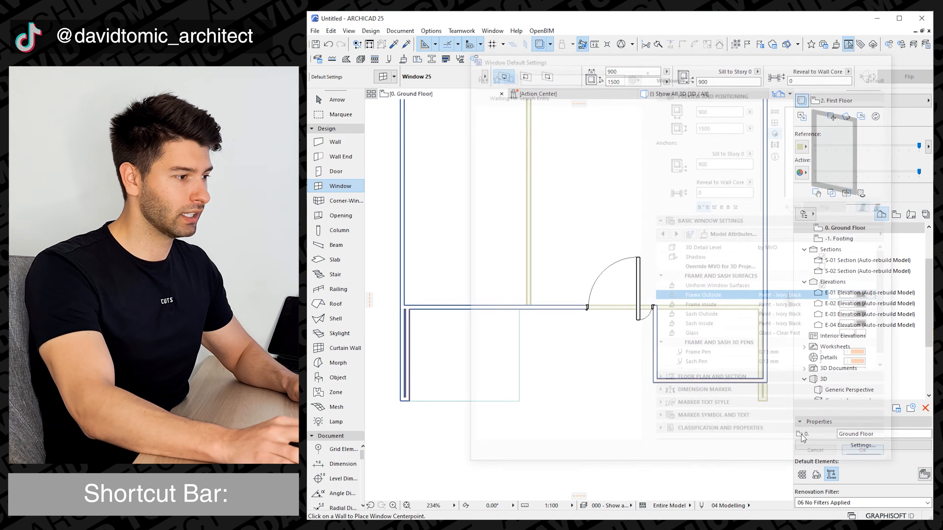
Step: Place a 900 x 1500 window in the recessed ground-floor front wall and move it up against the pivot door's frame
left_click(562, 312)
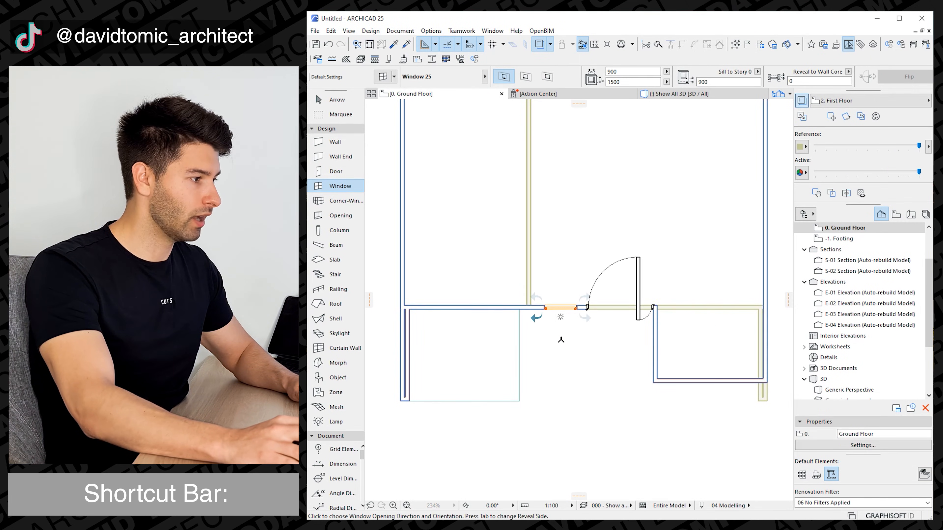
left_click(564, 336)
key("Escape")
scroll(578, 313, "up", 3)
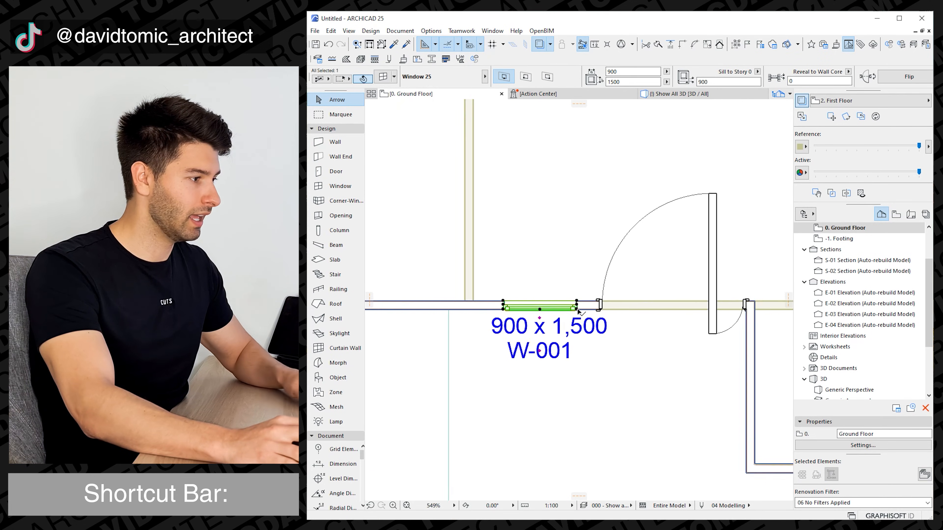
left_click_drag(577, 313, 598, 314)
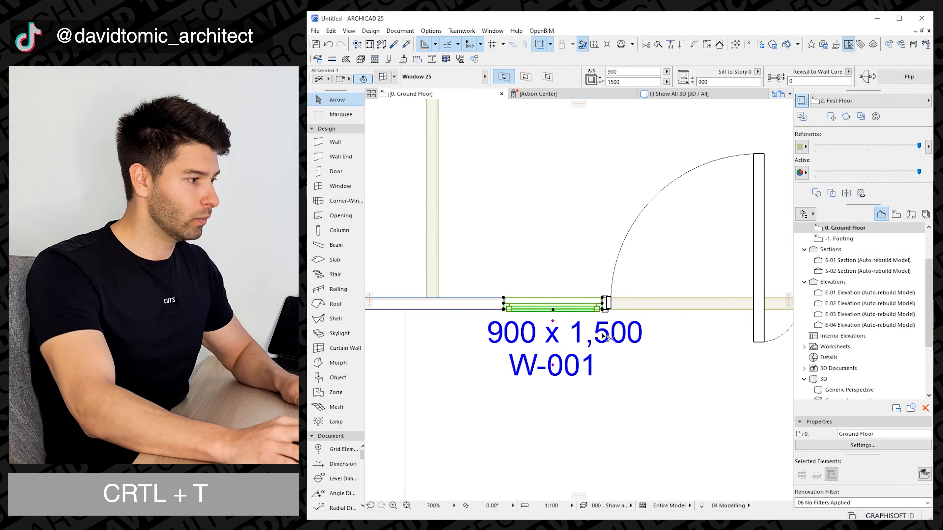
Step: Override the window's plan line types and pens, set the symbol line pen to 1, and accept the settings
key("ctrl+t")
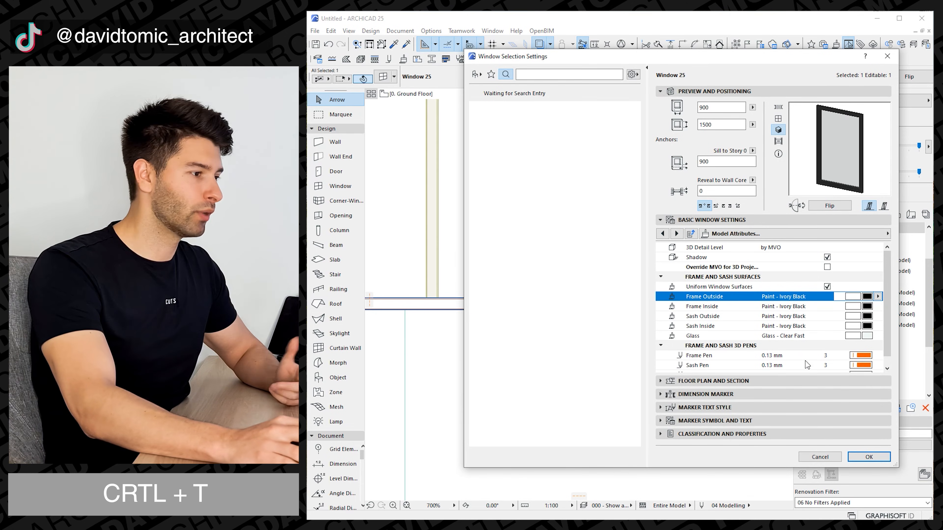
left_click(664, 381)
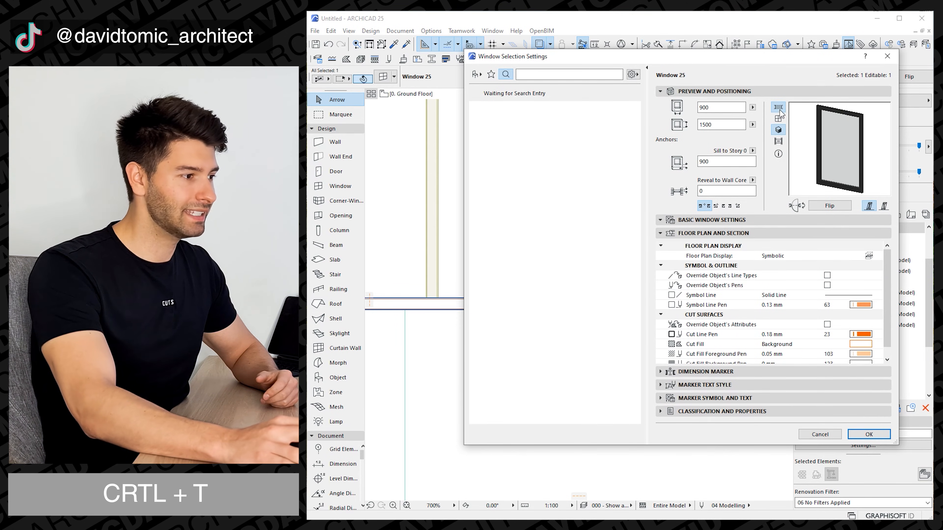
left_click(827, 285)
left_click(826, 275)
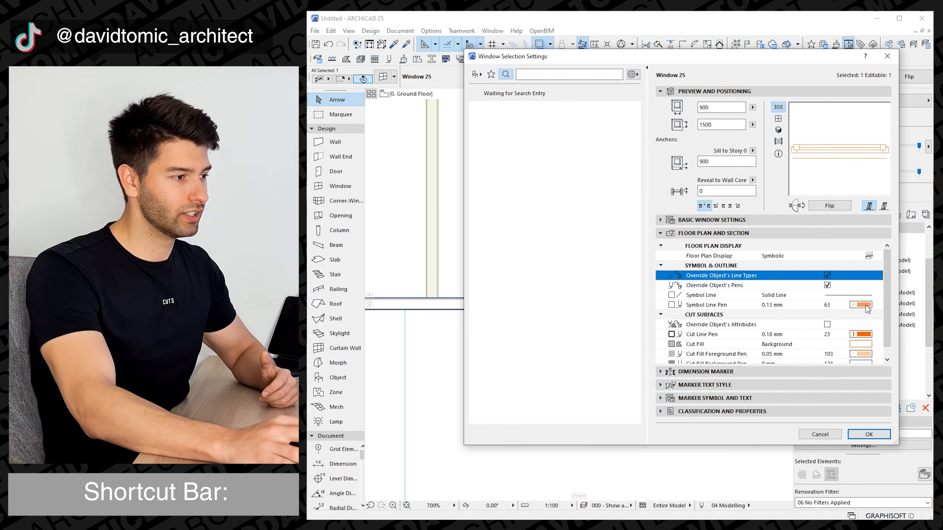
left_click(860, 304)
left_click(846, 293)
left_click(868, 434)
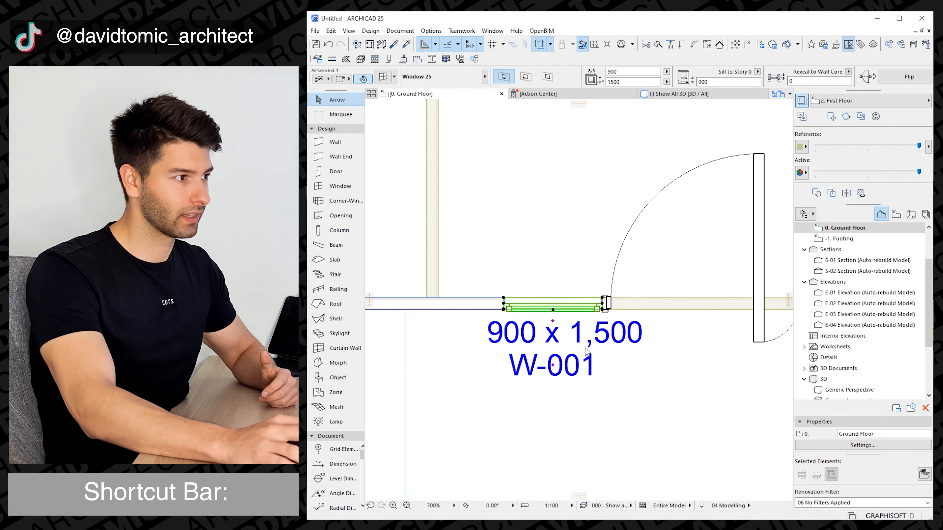
Step: Lower the bottom edge of the window beside the pivot door to floor level in 3D, giving sill 0 and height 2400
scroll(522, 310, "down", 3)
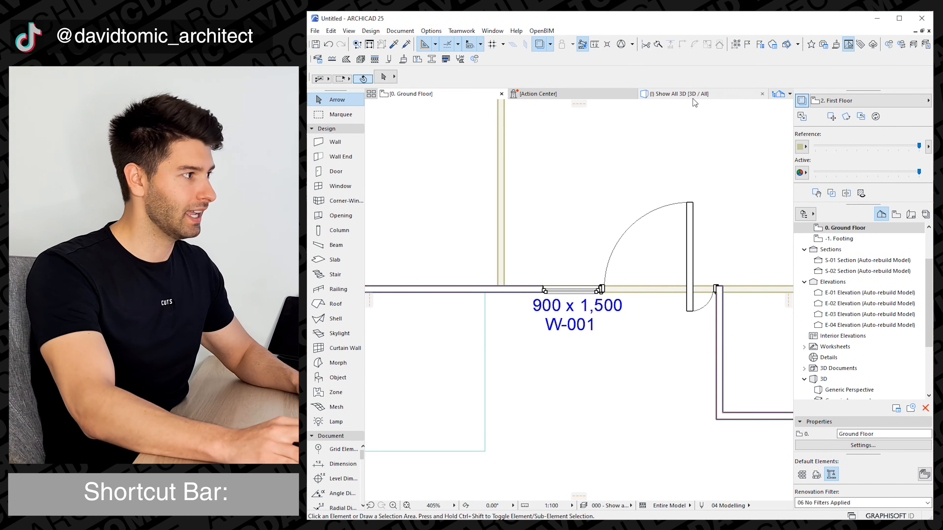
left_click(679, 93)
left_click(614, 345)
left_click(578, 313)
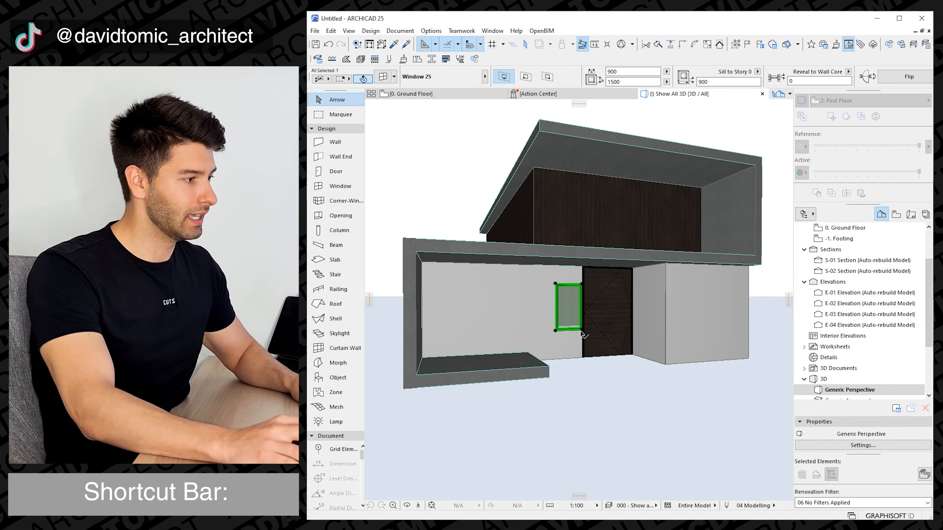
left_click(583, 328)
left_click(640, 378)
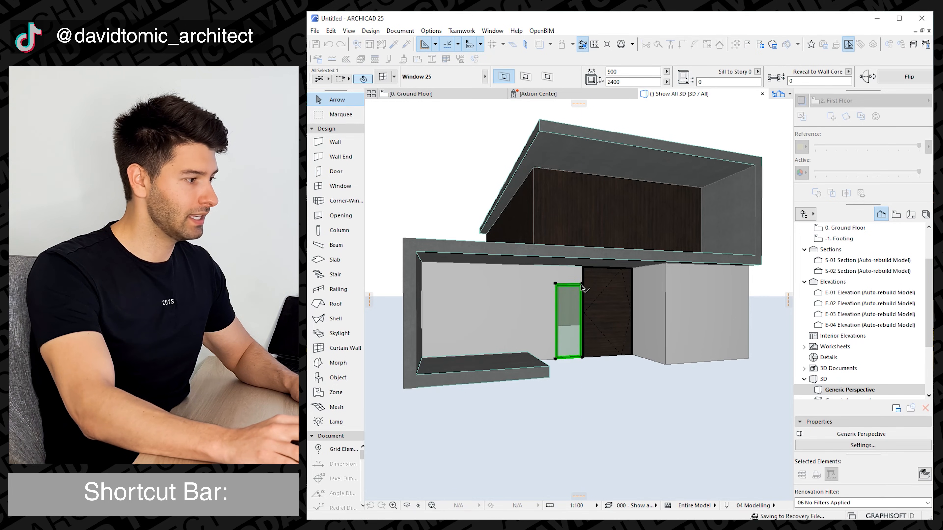
Step: Stretch the top of the window beside the door up to the underside of the projecting slab, 2965 high
left_click(583, 284)
left_click(583, 266)
key("Escape")
mouse_move(609, 338)
middle_mouse_down("shift")
mouse_move(616, 343)
mouse_move(596, 337)
middle_mouse_up("shift")
scroll(585, 292, "up", 5)
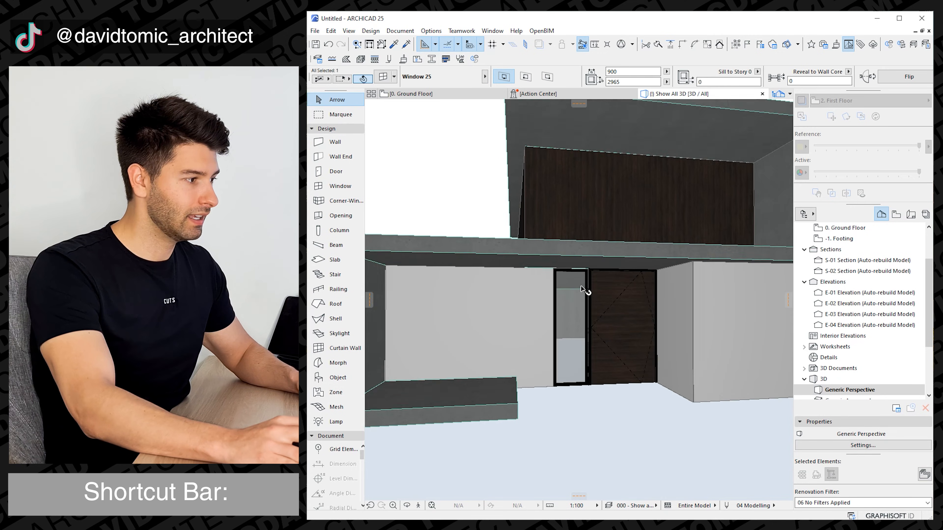
scroll(609, 282, "down", 3)
Step: Copy the settings of the window beside the door and place a second 900 x 2965 window in the front wall behind the raised slab
left_click(436, 96)
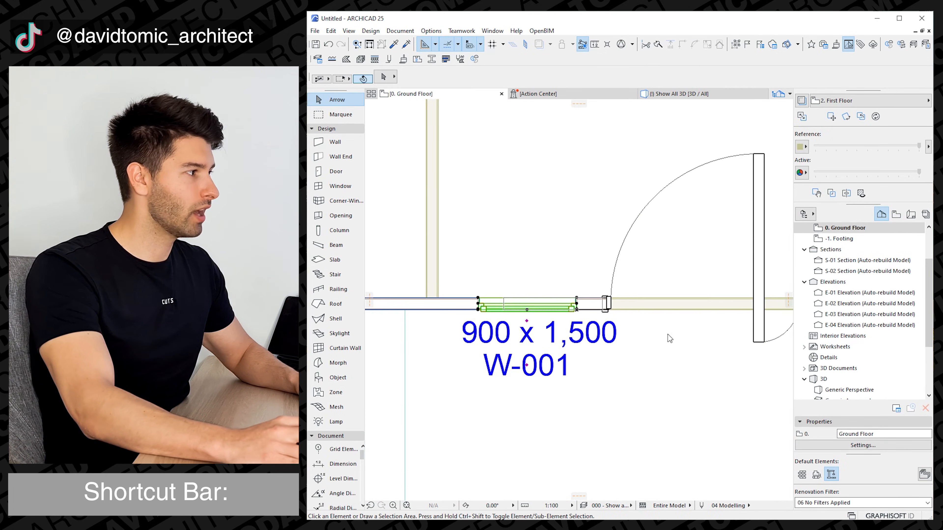
scroll(546, 293, "down", 2)
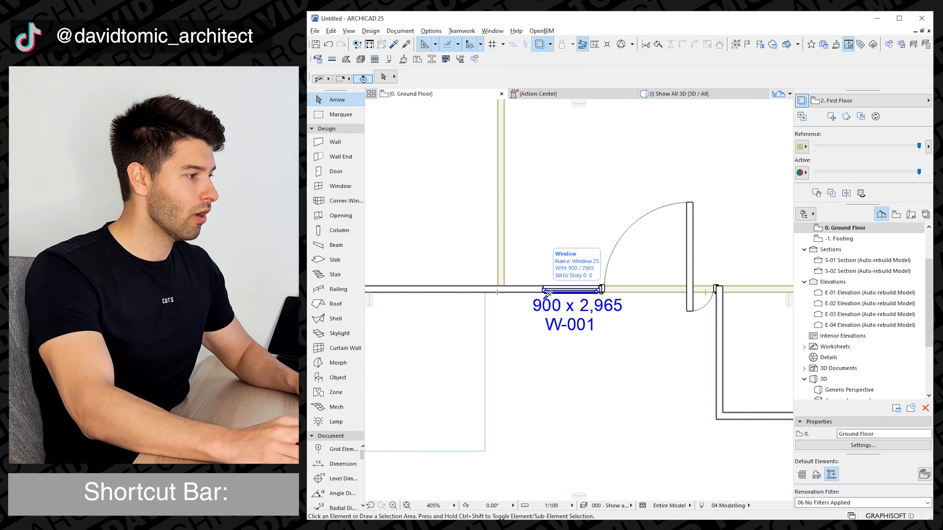
left_click(547, 295, "alt")
scroll(547, 294, "down", 2)
middle_click_drag(657, 294, 608, 293)
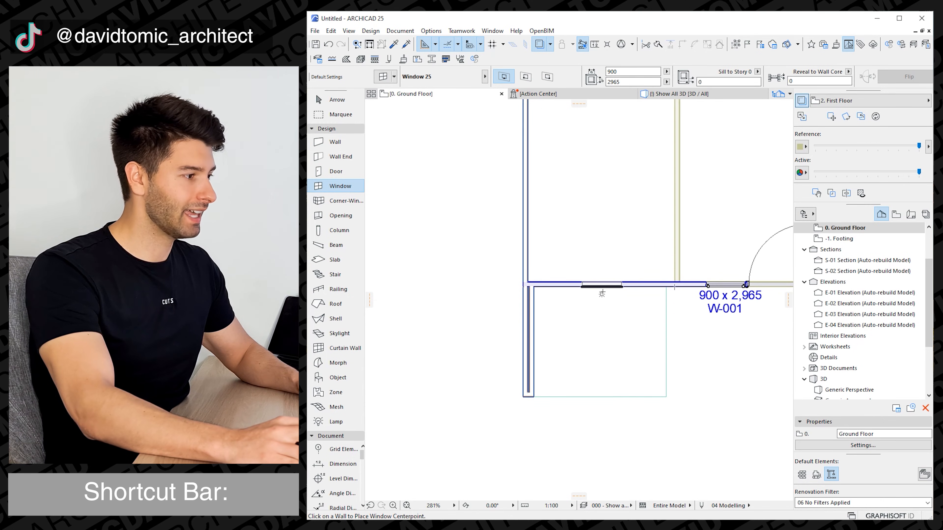
left_click(602, 293)
left_click(595, 312)
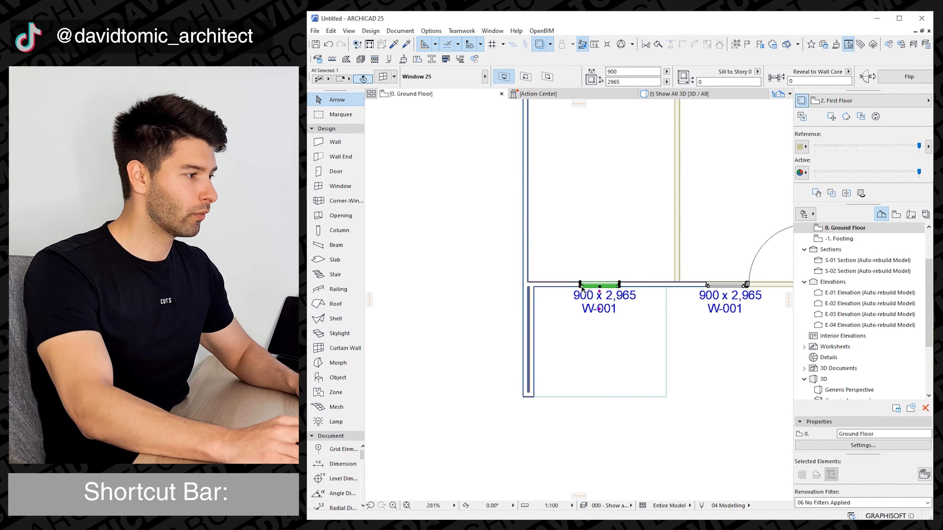
Step: Set the second front window's width to 2100 in its nominal sizes, using the elevation preview
key("ctrl+t")
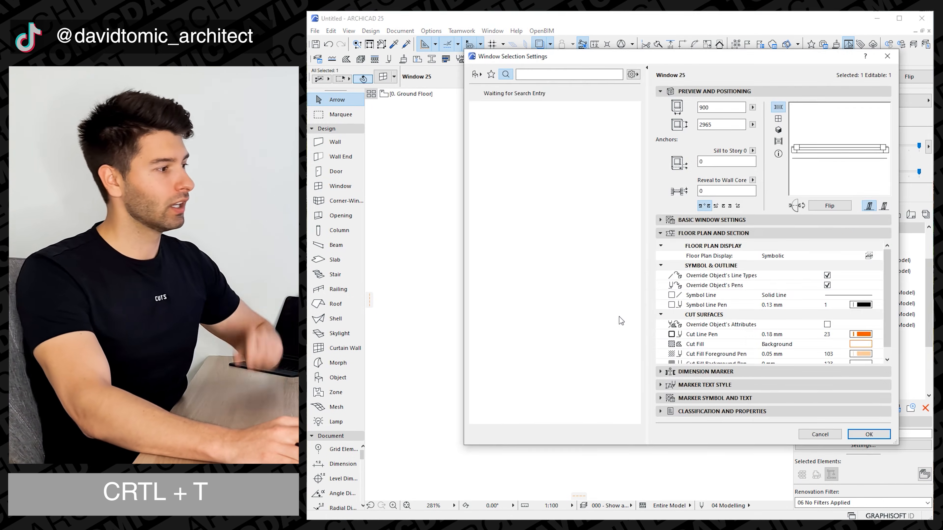
left_click(709, 219)
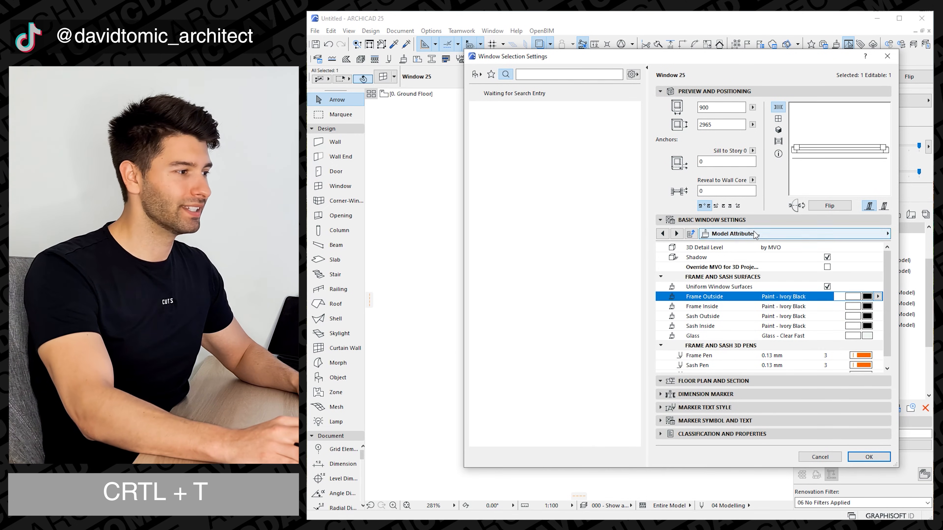
left_click(755, 234)
left_click(916, 234)
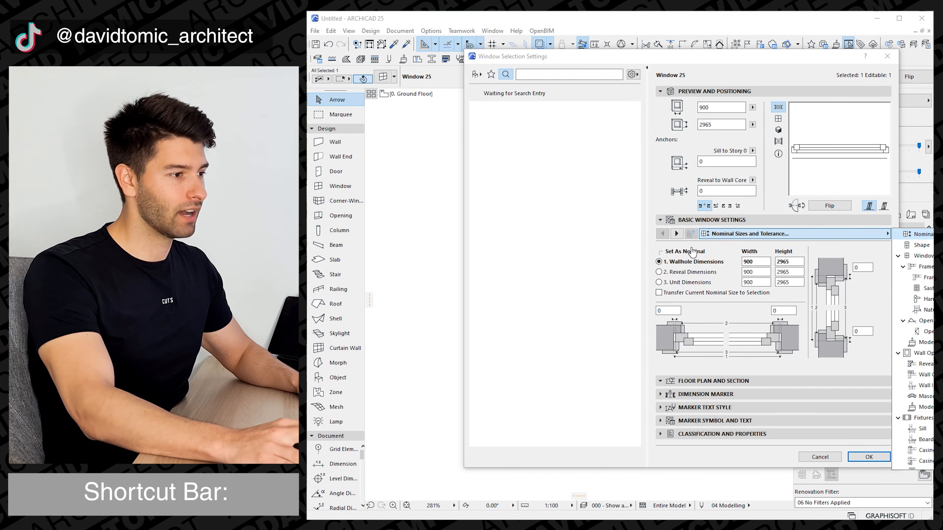
left_click(779, 120)
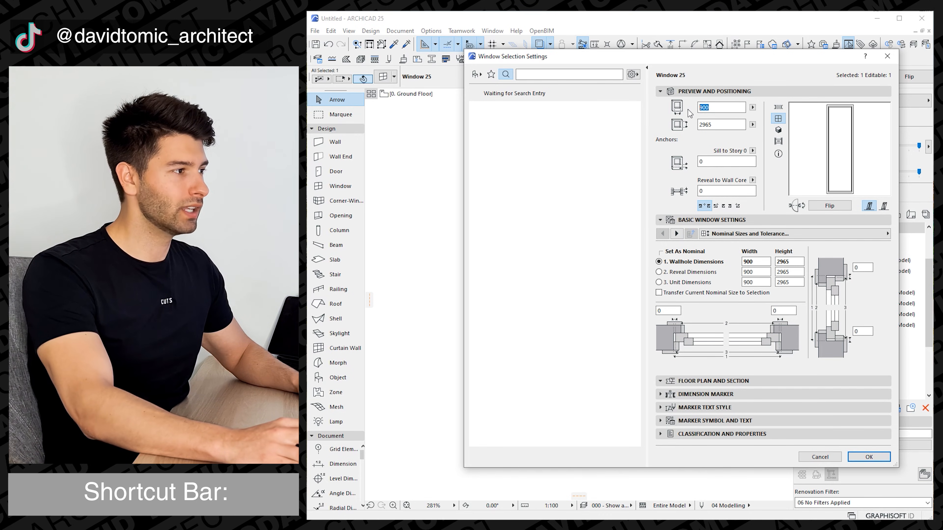
Step: Give the second window an H-V Grid sash with 3 panes vertically and 3 horizontally, and accept the settings
left_click(676, 233)
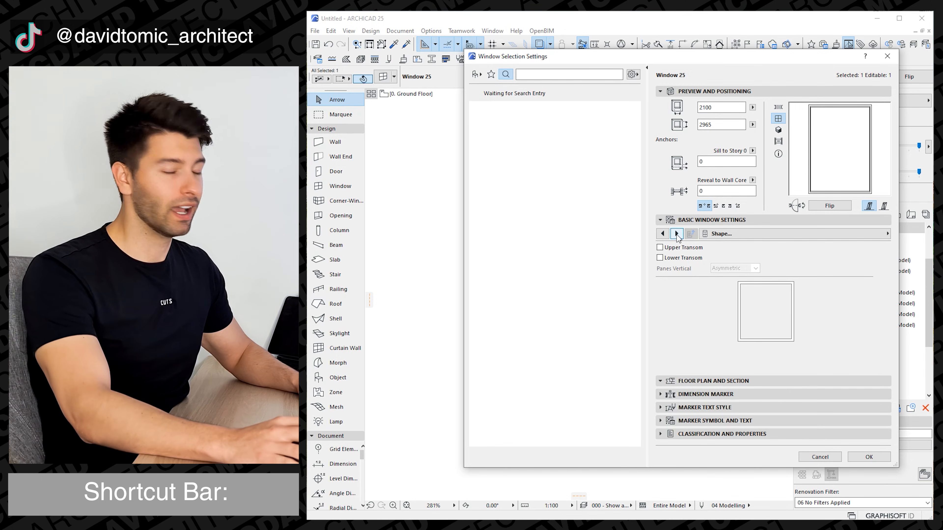
left_click(676, 234)
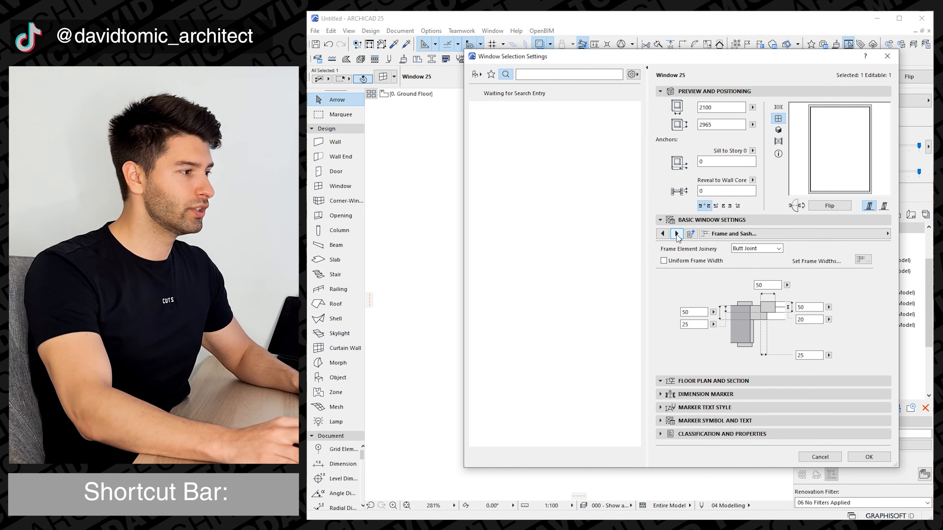
left_click(677, 233)
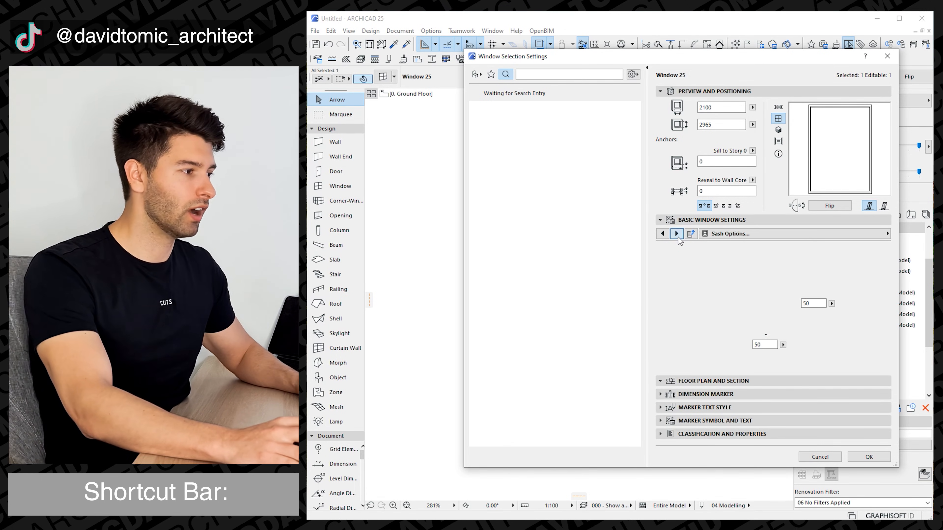
left_click(728, 294)
left_click(783, 317)
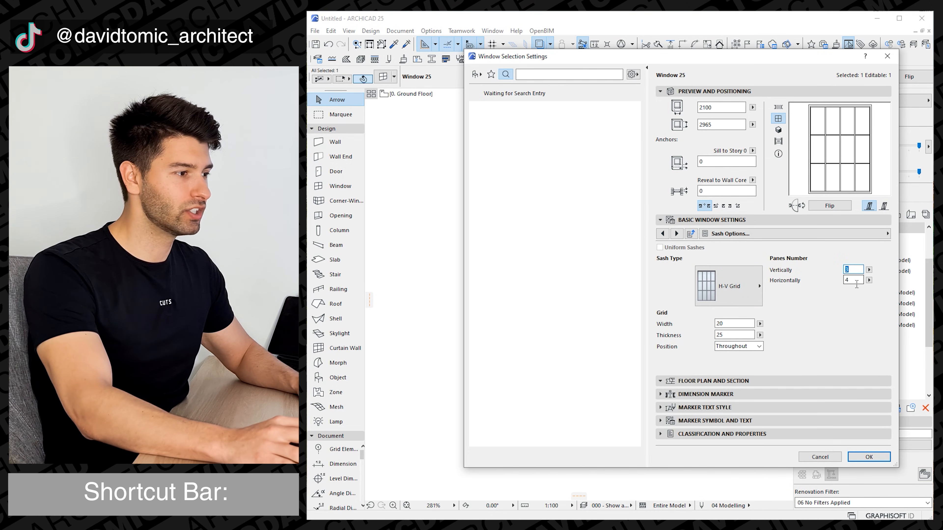
key("Tab")
type("3")
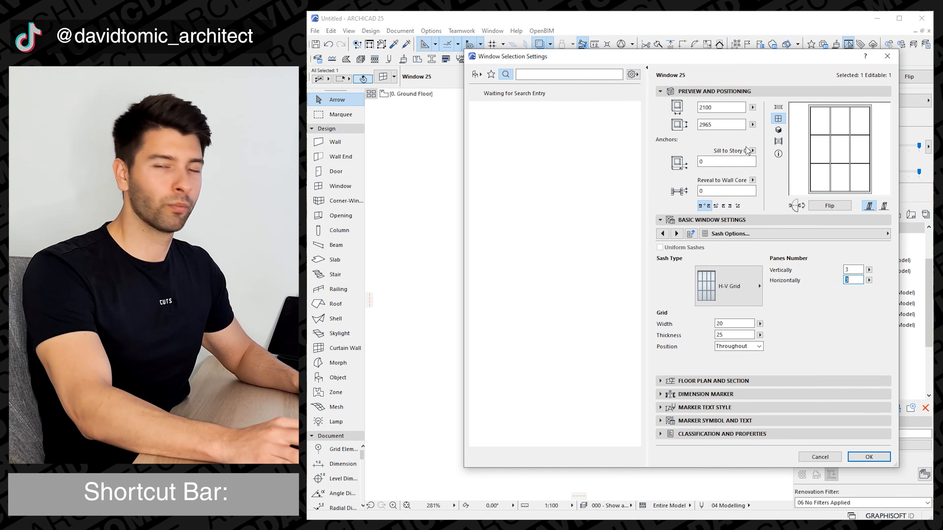
left_click(778, 129)
left_click(868, 457)
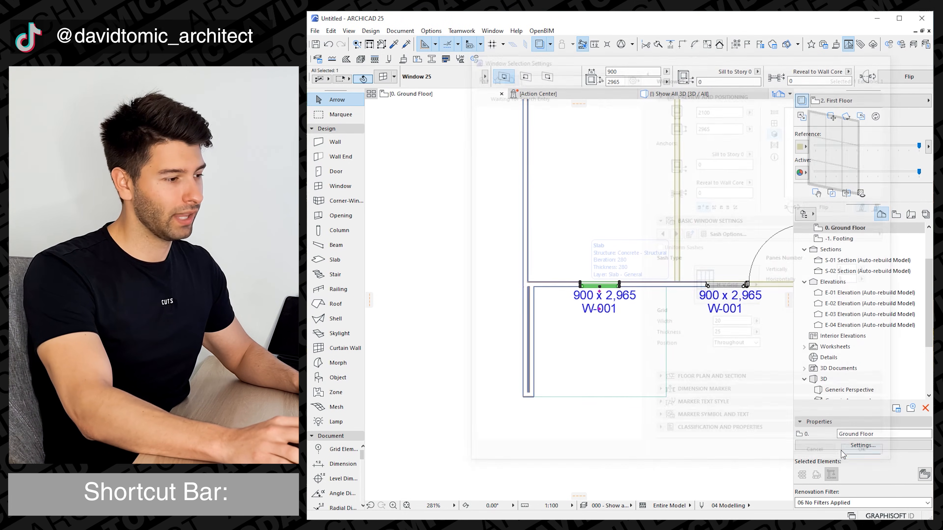
Step: Raise the bottom of the gridded front window to the top of the raised slab, giving a 2685 height and 280 sill
left_click(688, 94)
left_click(512, 336)
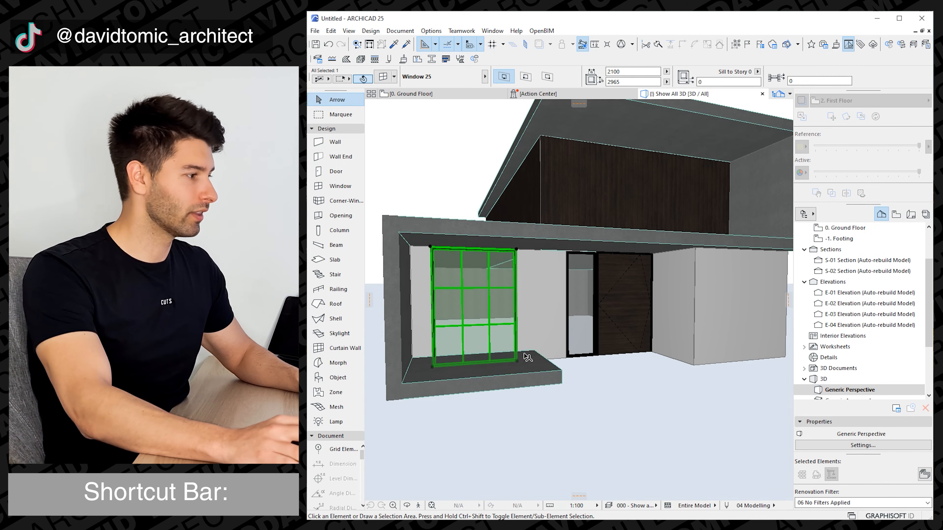
left_click(517, 362)
left_click(538, 353)
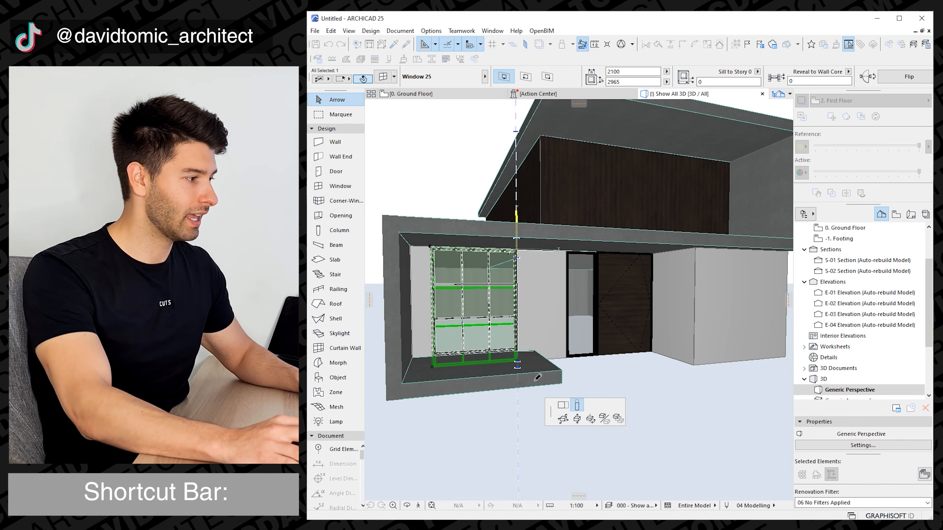
mouse_move(480, 353)
middle_mouse_down("shift")
mouse_move(496, 341)
mouse_move(486, 347)
middle_mouse_up("shift")
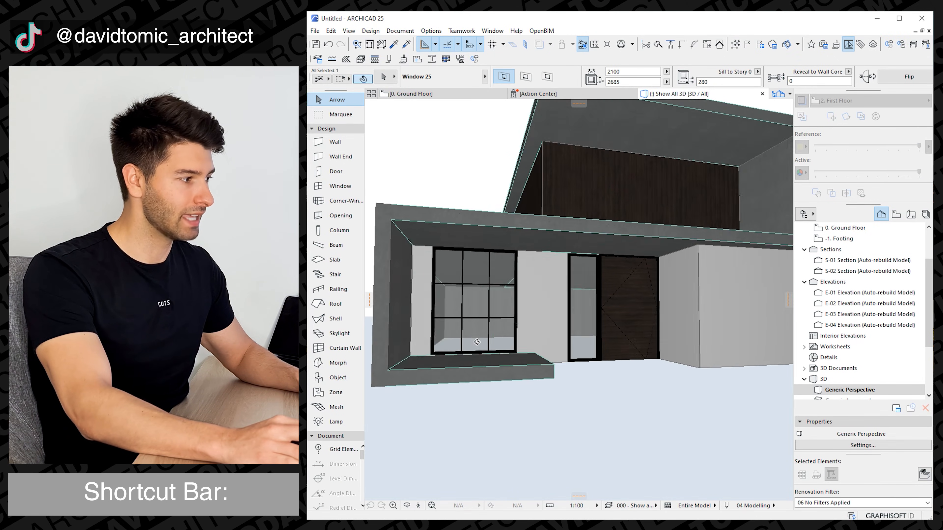
Step: Stretch both sides of the gridded front window outward to a total width of 3000
scroll(482, 356, "up", 3)
left_click(478, 388)
left_click(482, 404)
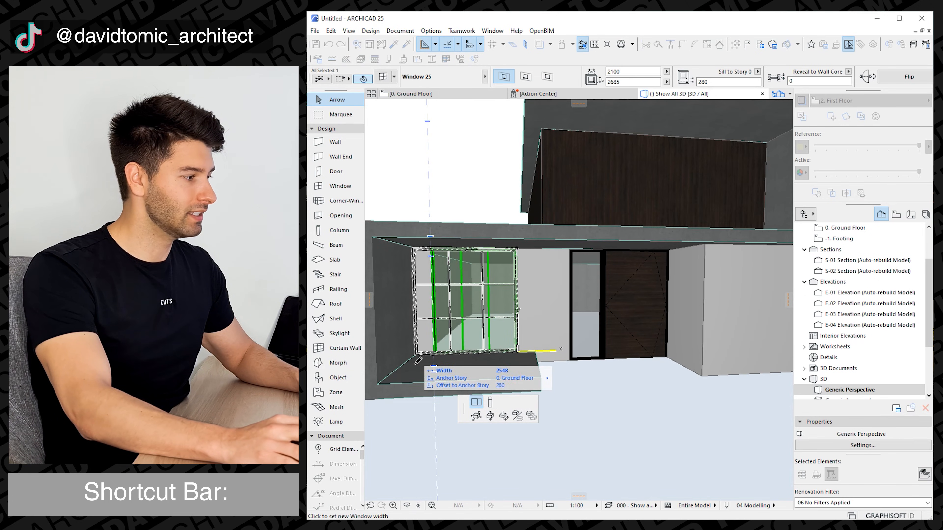
left_click(416, 357)
left_click(518, 353)
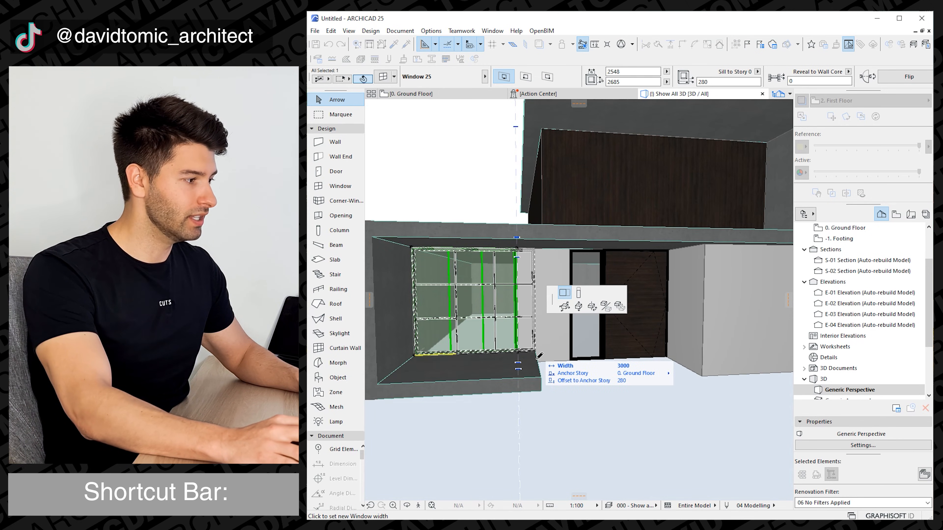
key("Escape")
key("Escape")
scroll(564, 371, "down", 5)
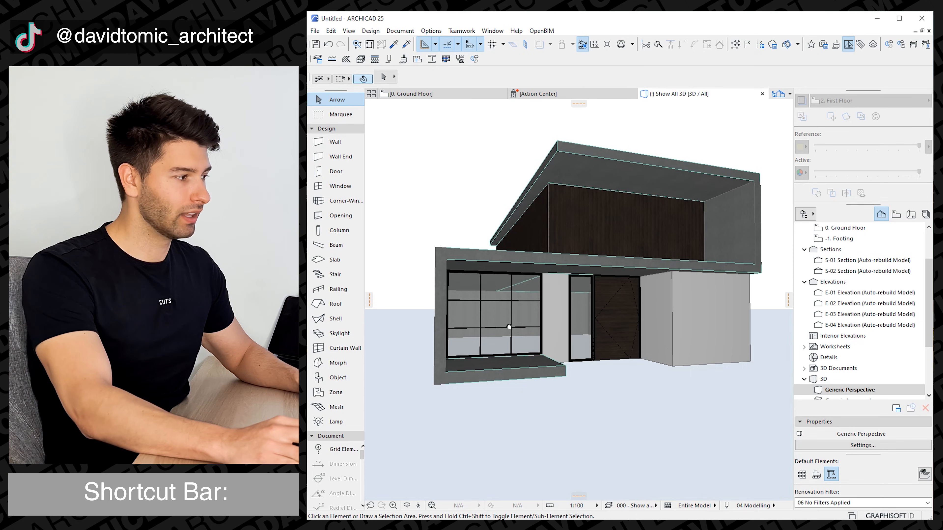
middle_click_drag(509, 327, 548, 313, "shift")
Step: Place two 900 x 2965 windows side by side in the front wall of the projecting ground-floor room beyond the door
left_click(479, 95)
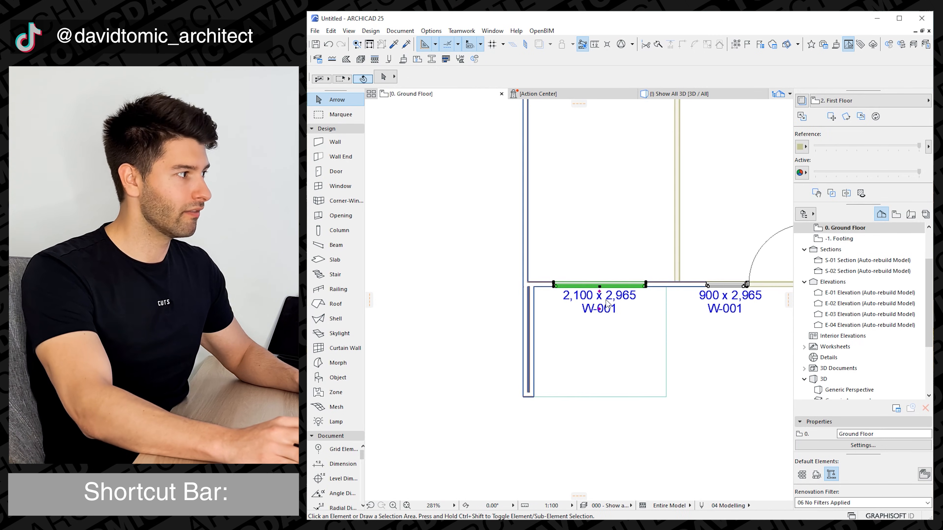
key("w")
scroll(727, 320, "down", 4)
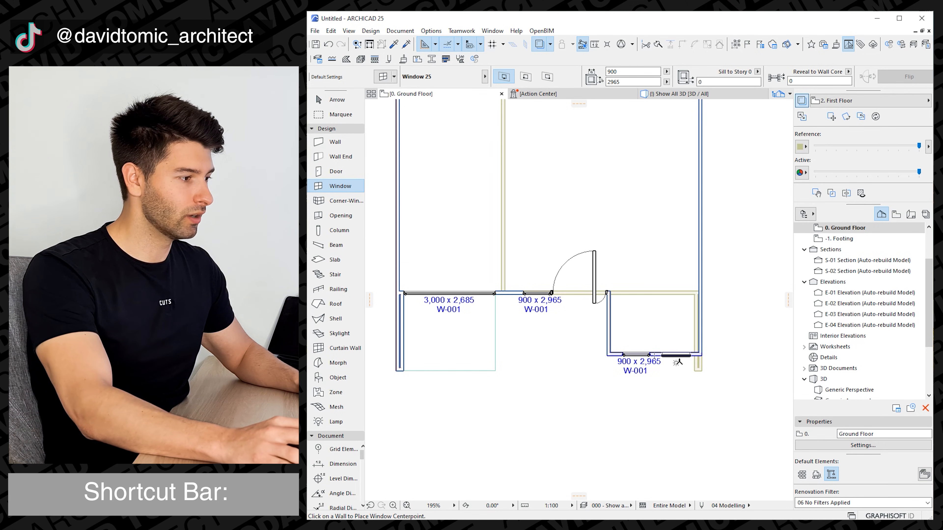
key("F3")
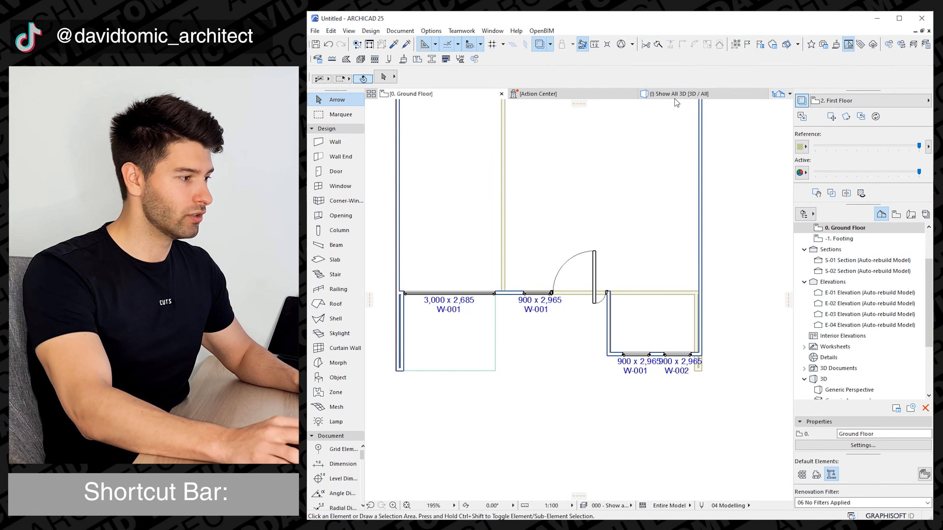
left_click_drag(649, 351, 616, 343)
Step: On the First Floor storey, find sliding types in the window defaults and choose SD: 2424 OXXO
key("ctrl+Up")
key("ctrl+Up")
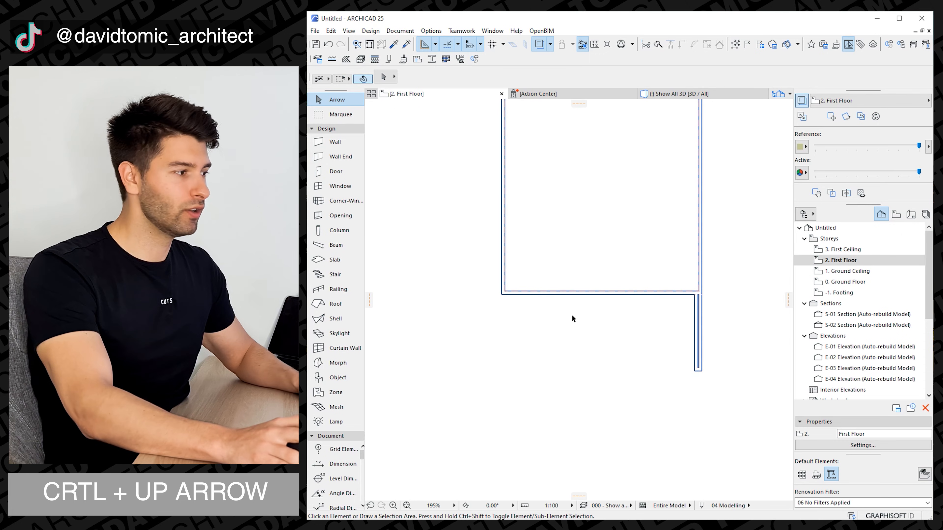
left_click(337, 185)
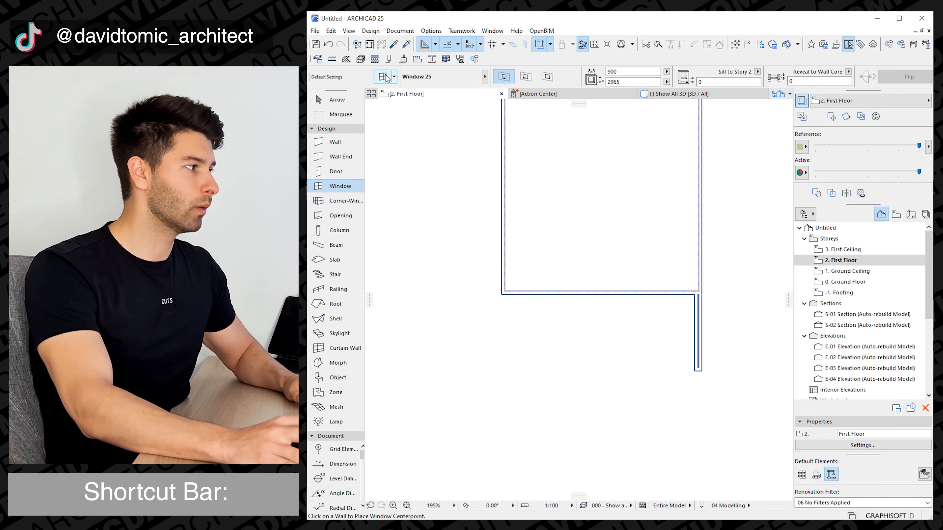
key("ctrl+t")
type("S")
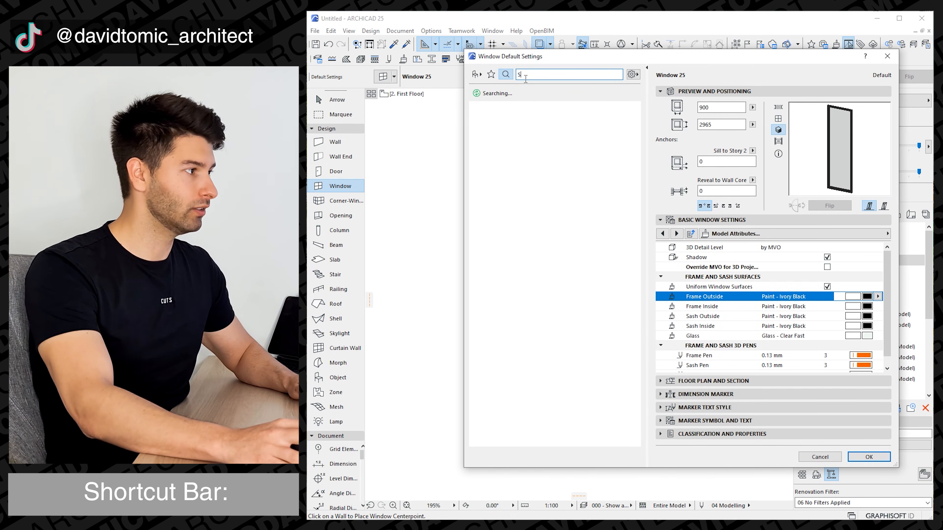
type("LIDING")
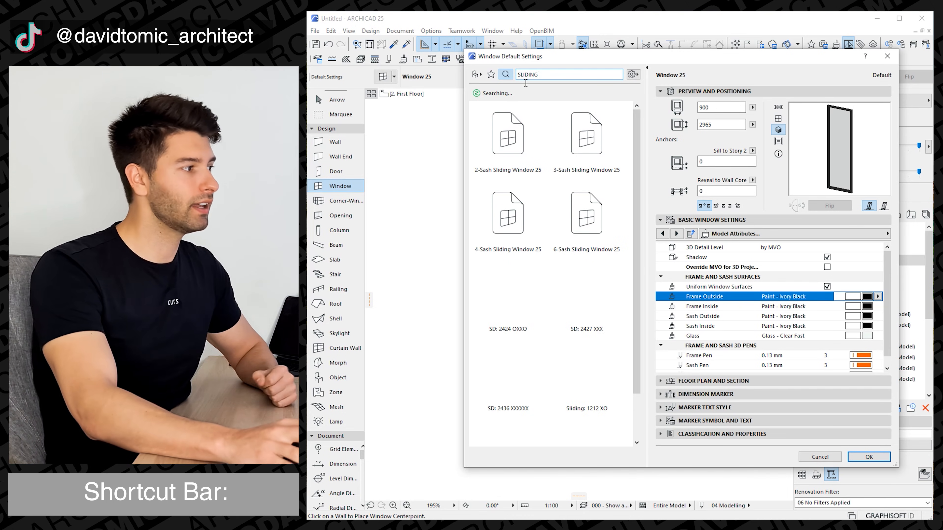
scroll(549, 223, "down", 2)
left_click(507, 234)
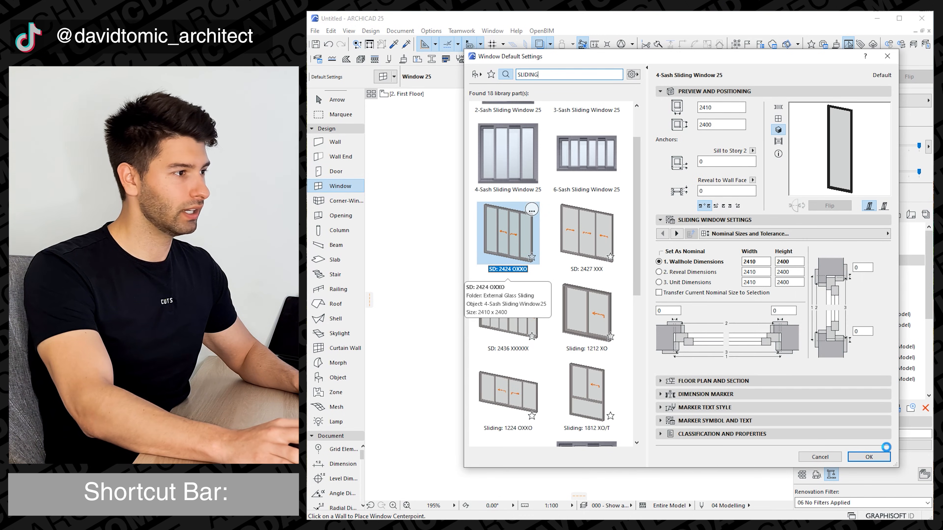
Step: Set the sliding window's frame and sash surfaces to Paint - Ivory Black in its model attributes and accept the defaults
left_click(831, 233)
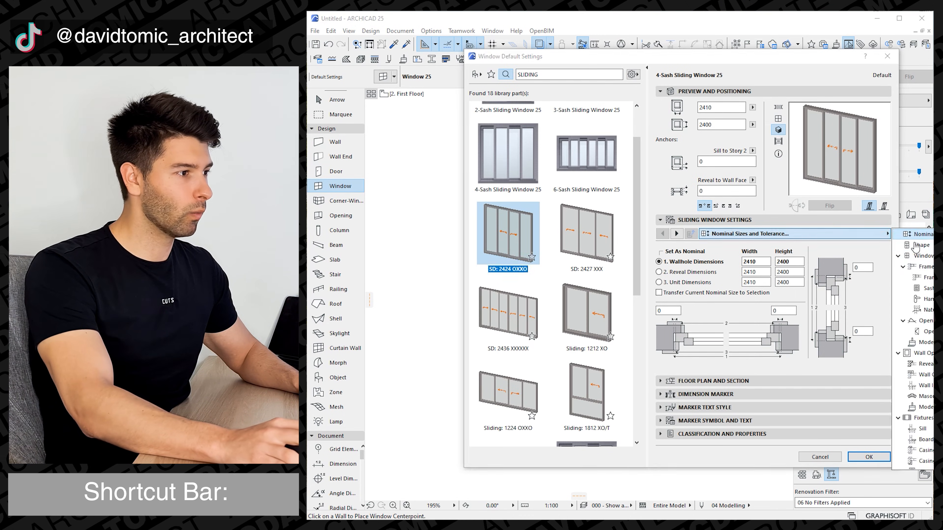
left_click(922, 342)
left_click(868, 299)
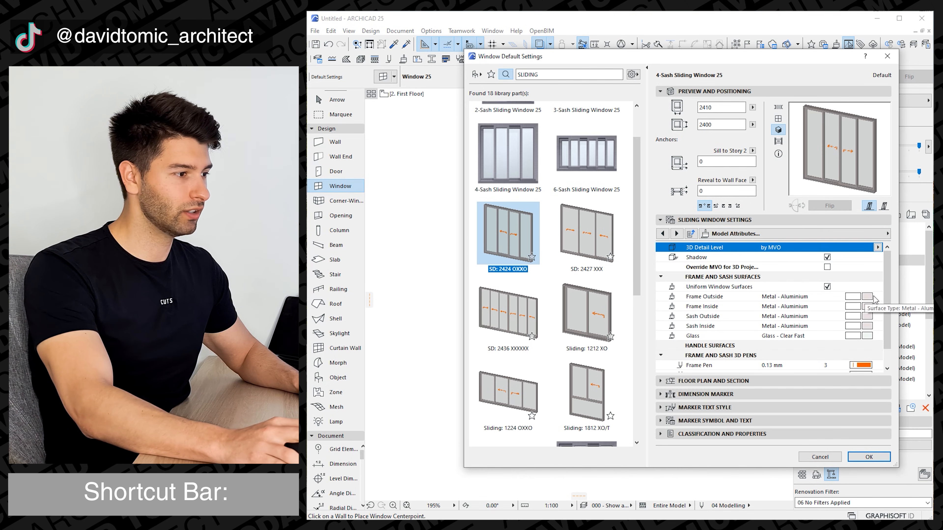
left_click(783, 188)
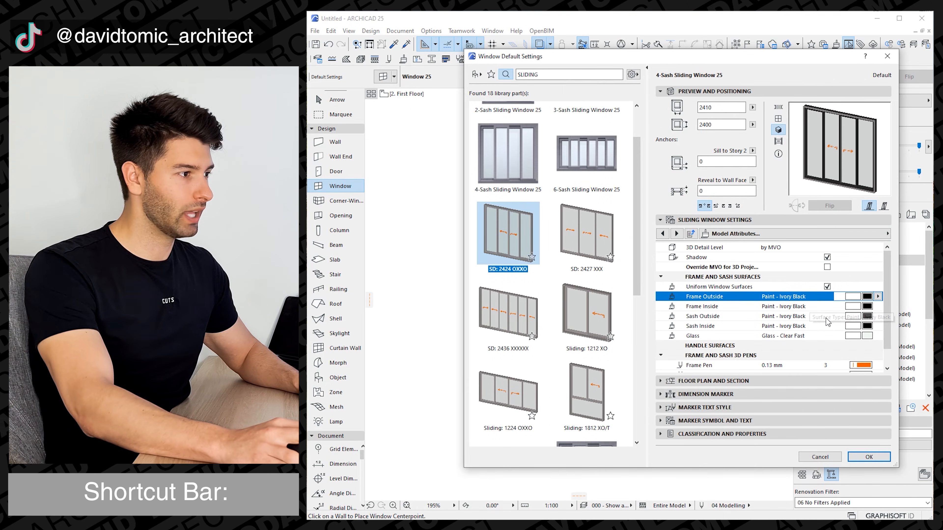
left_click(869, 457)
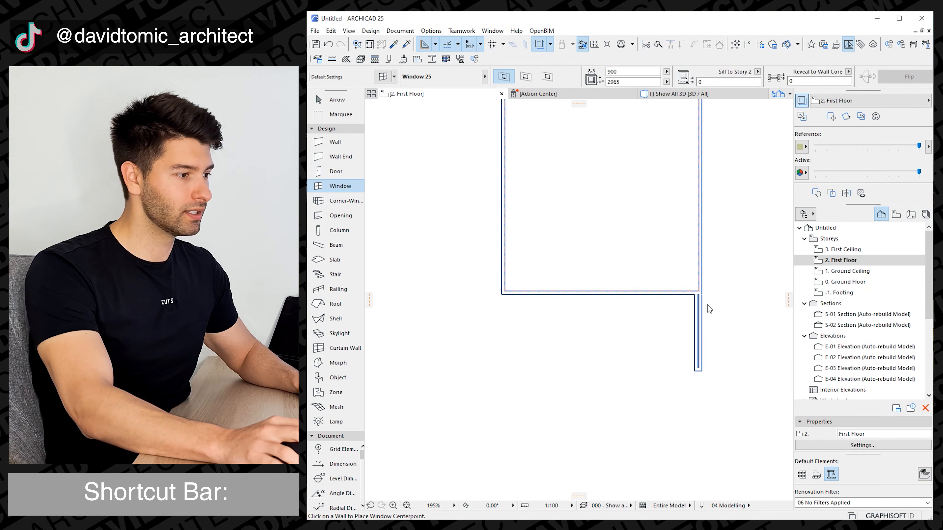
Step: Place the 2410 x 2400 sliding window near the middle of the first-floor front wall
left_click(602, 302)
left_click(610, 344)
key("q")
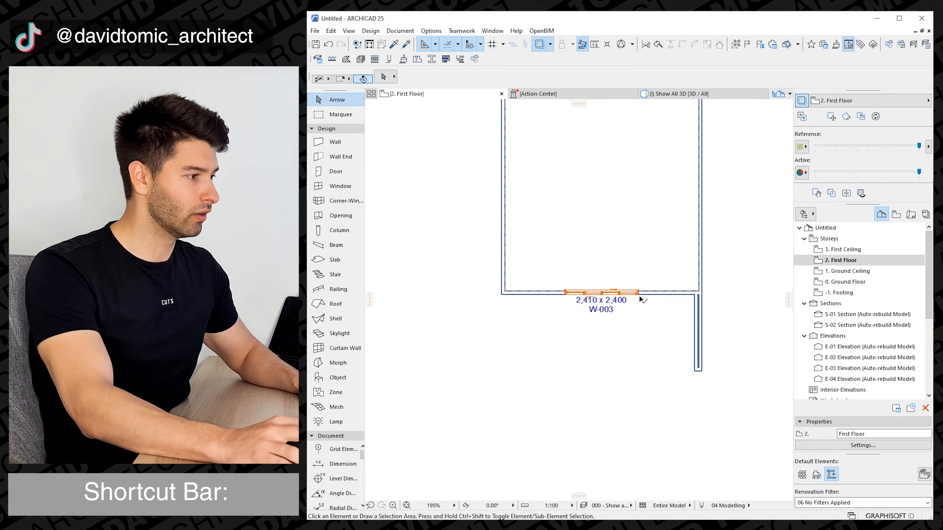
Step: Override the sliding window's floor plan pens and set its symbol line pen to black
key("ctrl+t")
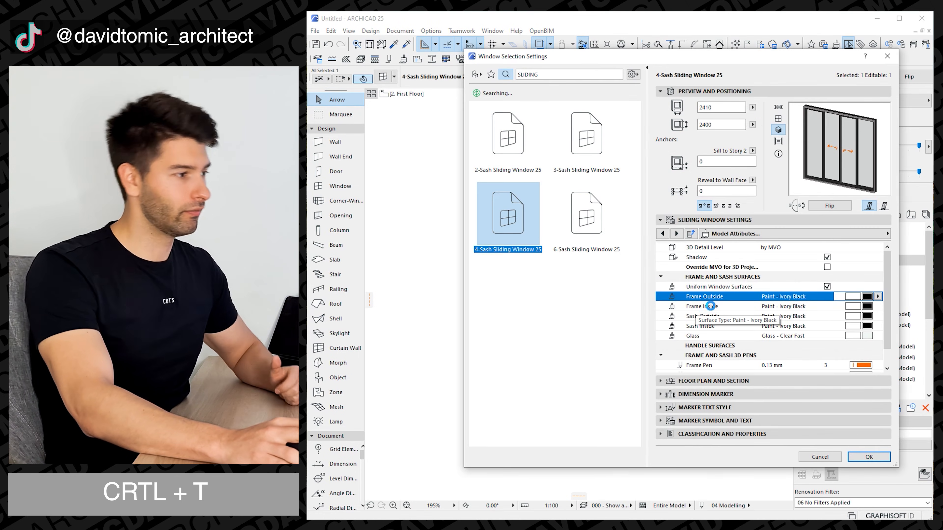
left_click(661, 381)
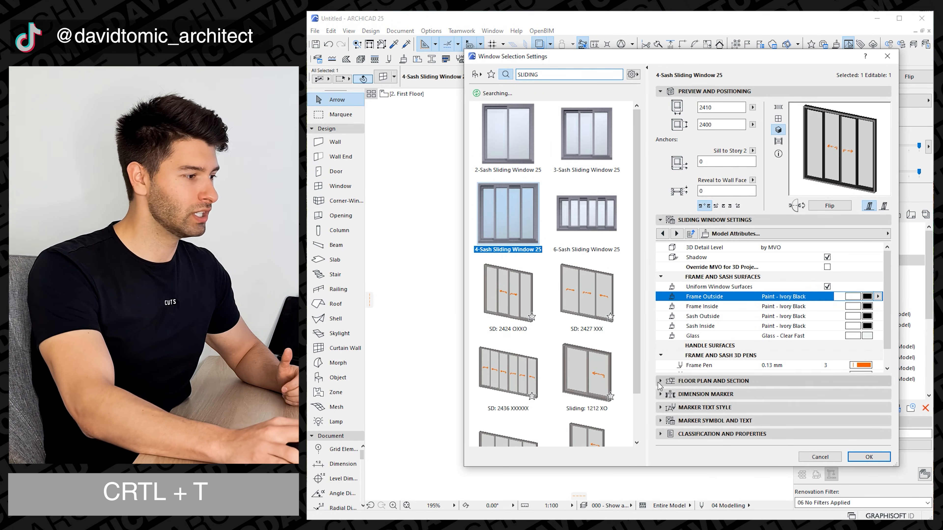
left_click(827, 286)
left_click(860, 304)
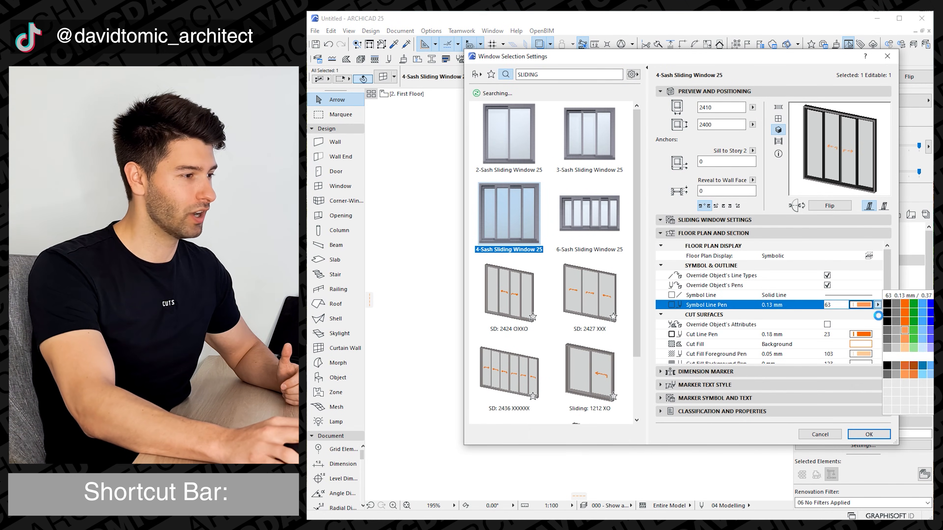
left_click(868, 434)
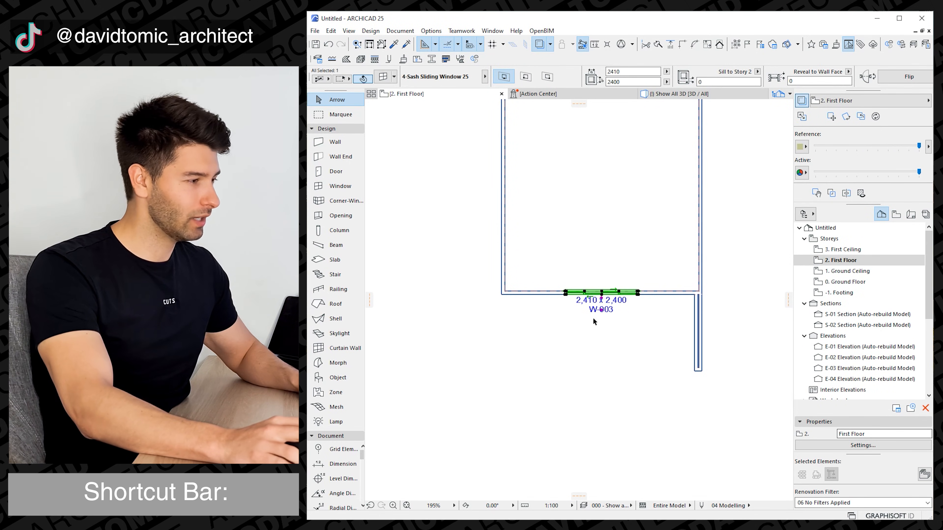
key("Escape")
Step: Stretch the first-floor sliding window across the full inner length of the front wall, 6195 wide
left_click(675, 93)
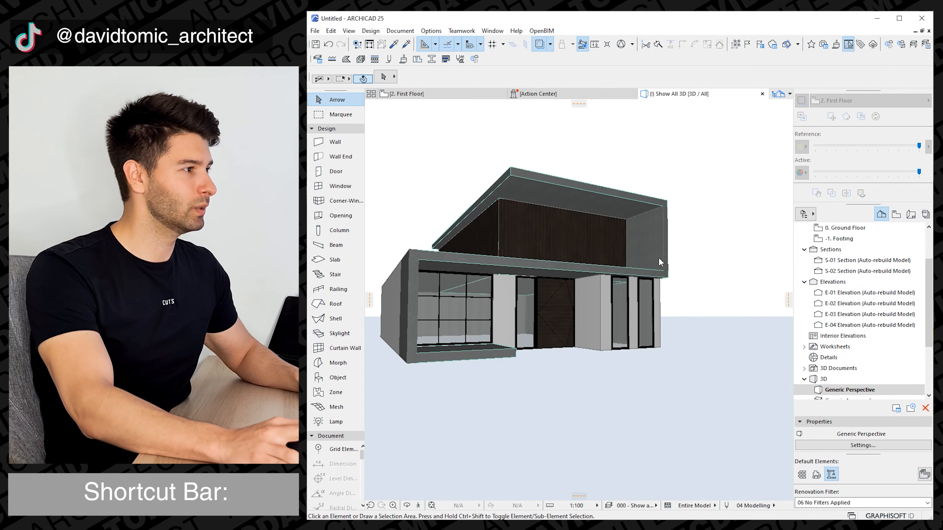
scroll(603, 265, "up", 5)
left_click_drag(602, 265, 501, 260)
left_click(434, 95)
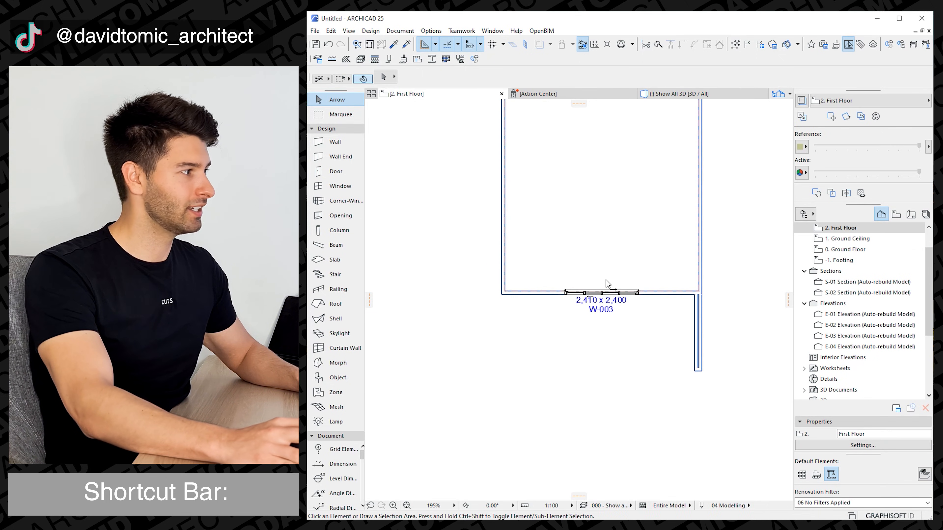
left_click(638, 297)
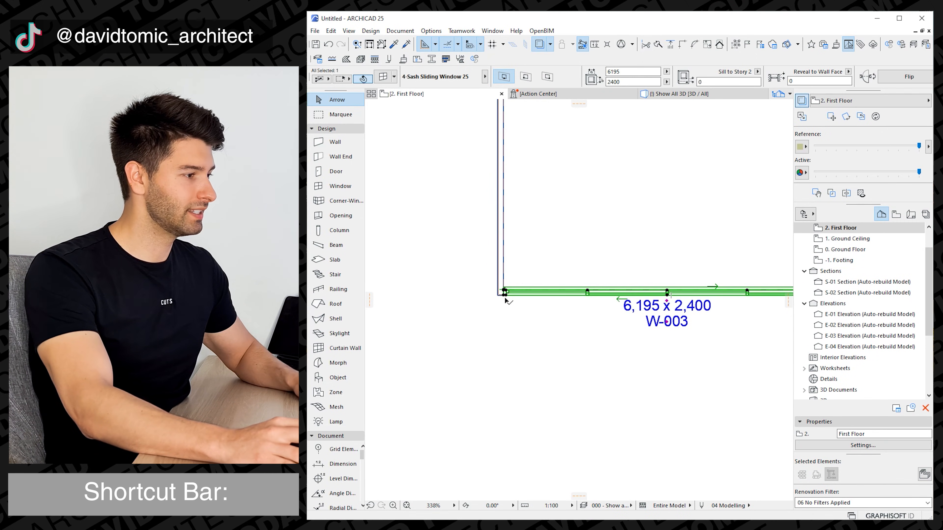
Step: Pull one end of the sliding window in to a 5905 width, inset its opposite end too, and review it in 3D
left_click(505, 294)
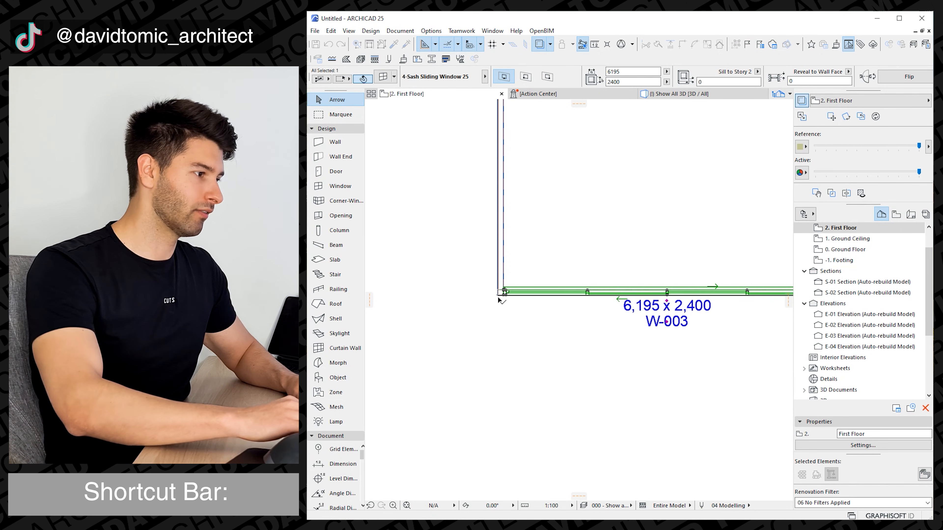
left_click(499, 292)
left_click(499, 292)
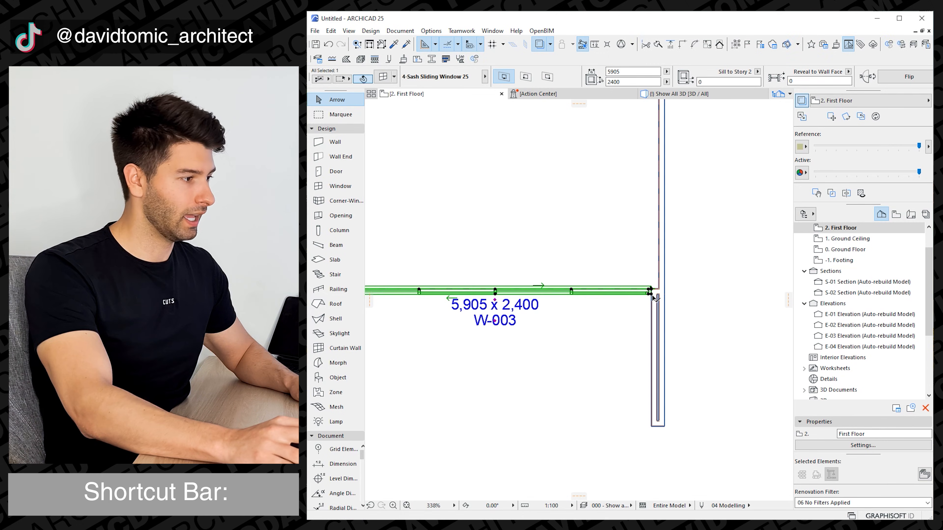
left_click(651, 290)
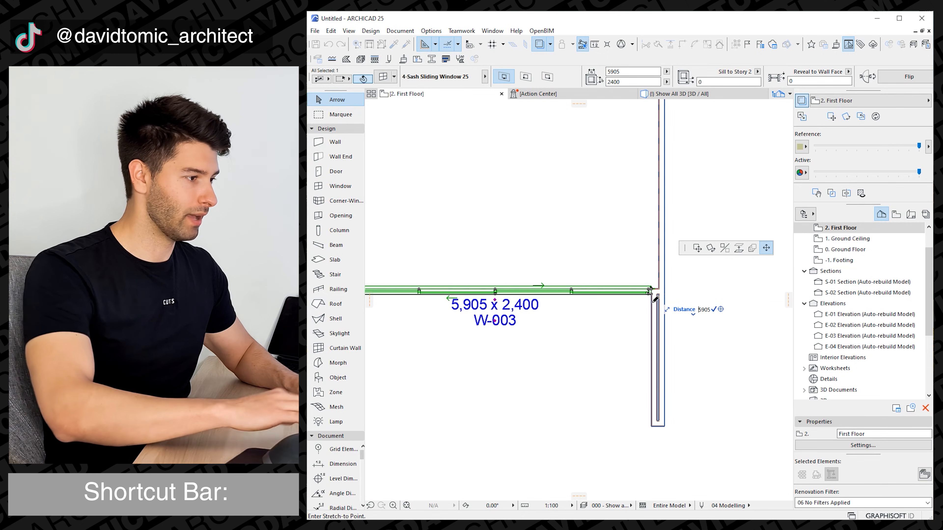
key("Return")
key("F3")
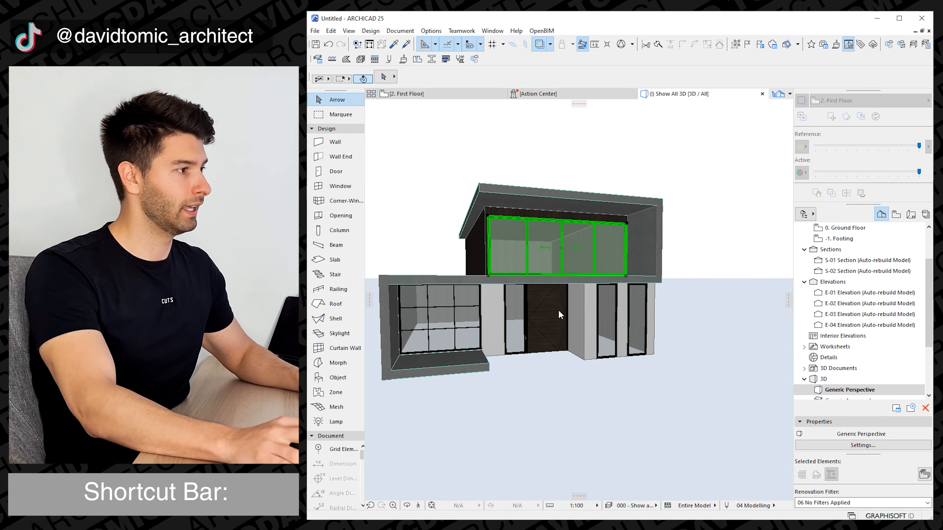
key("Escape")
middle_click_drag(518, 271, 687, 252, "shift")
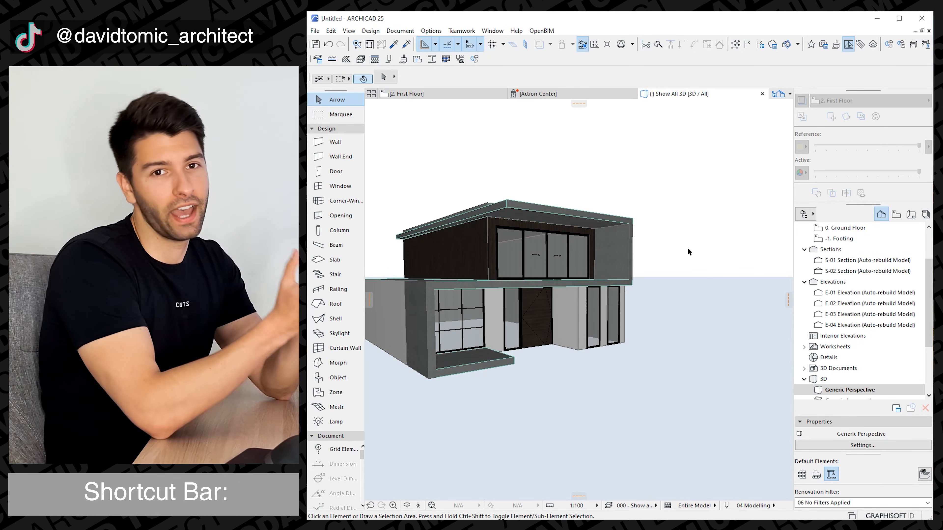